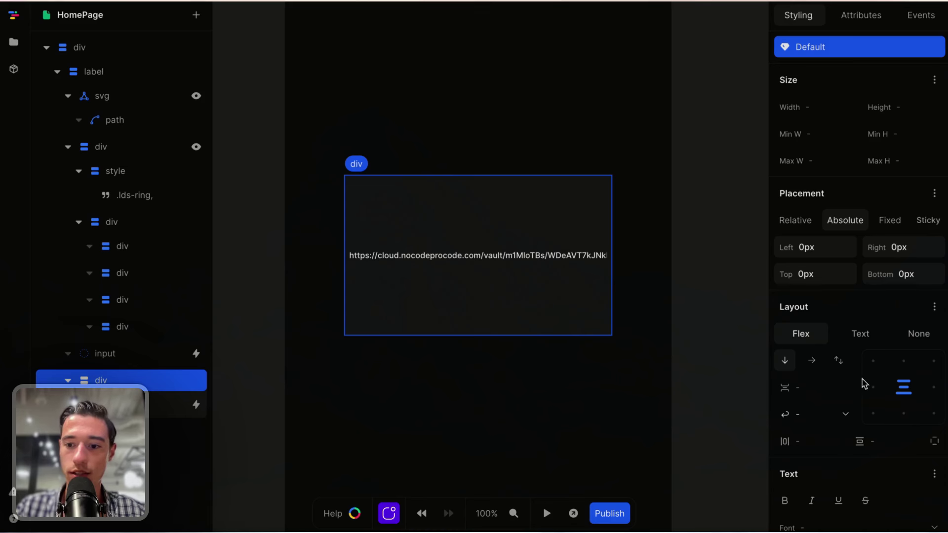
Set both the horizontal and vertical padding of the absolutely positioned overlay div to 1rem
scroll(864, 384, "down", 1)
left_click(819, 414)
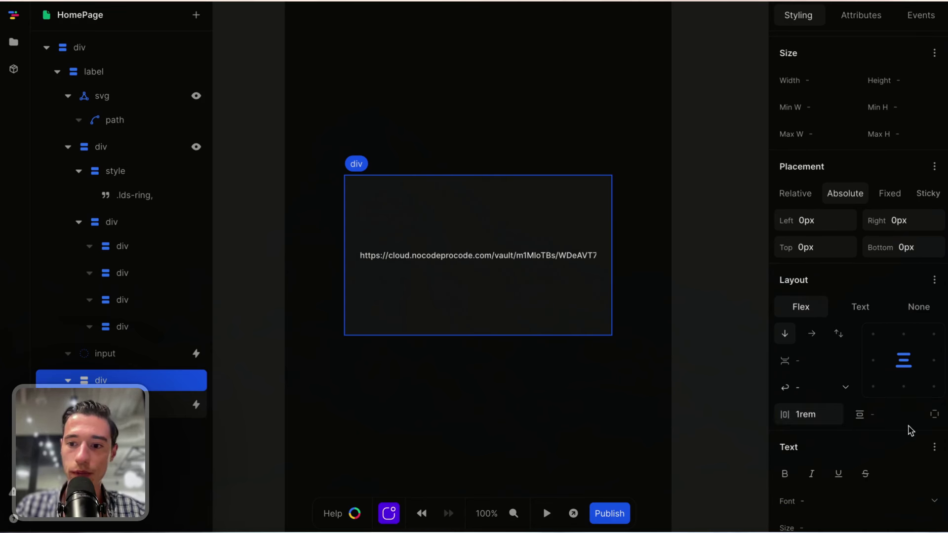
left_click(898, 411)
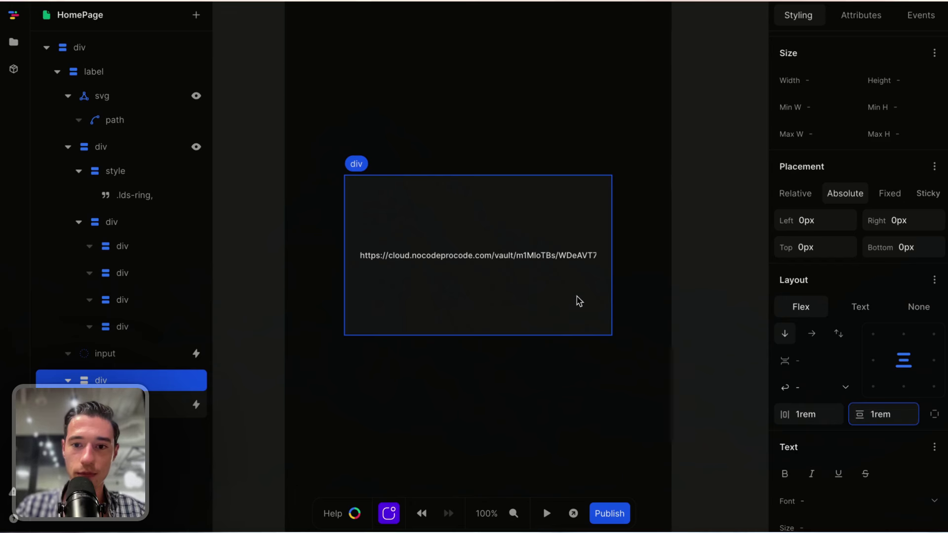
Change the background colour of the input showing the file URL to grey-900
left_click(584, 255)
scroll(897, 371, "down", 6)
scroll(879, 409, "down", 2)
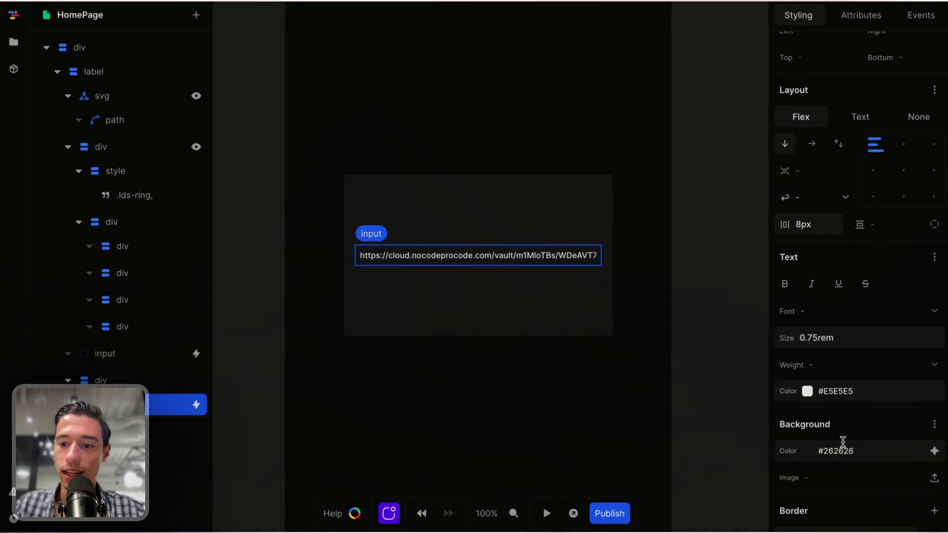
left_click(932, 462)
scroll(840, 385, "down", 2)
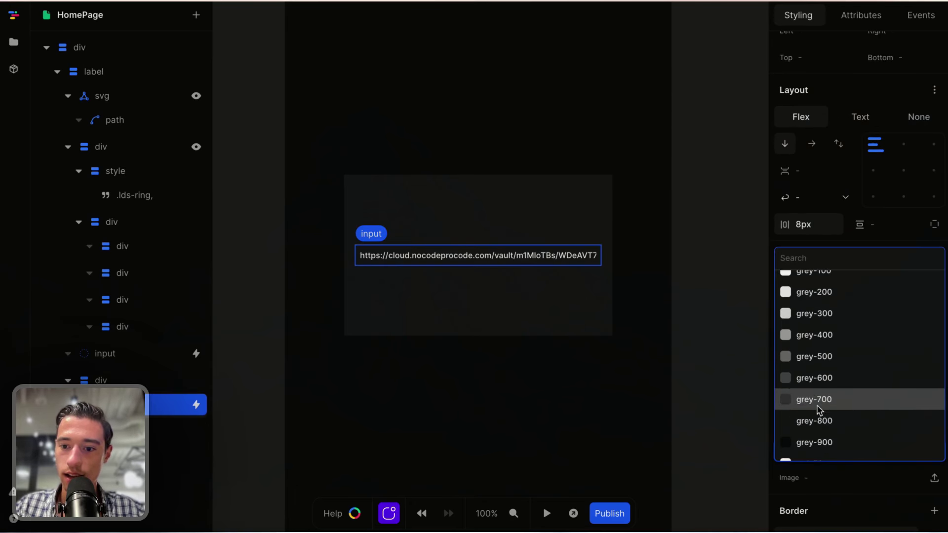
left_click(805, 441)
left_click(621, 408)
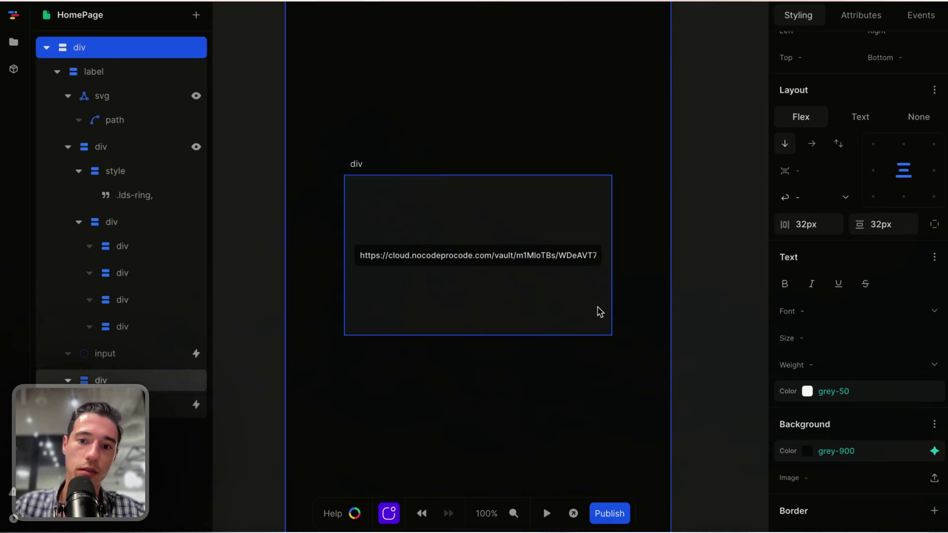
left_click(574, 207)
left_click(672, 219)
left_click(557, 221)
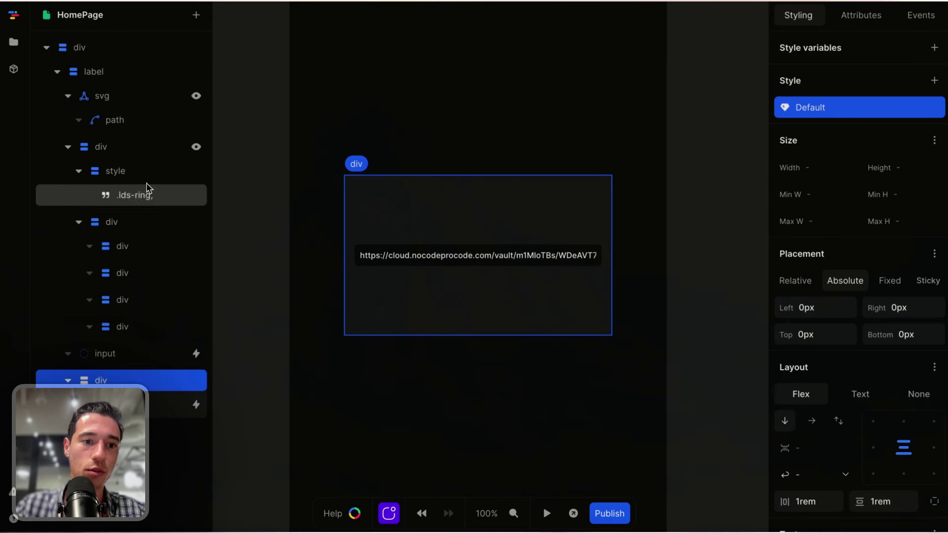
Set the label's Overflow X to clip and set its Overflow Y as well in the layout styles
left_click(113, 72)
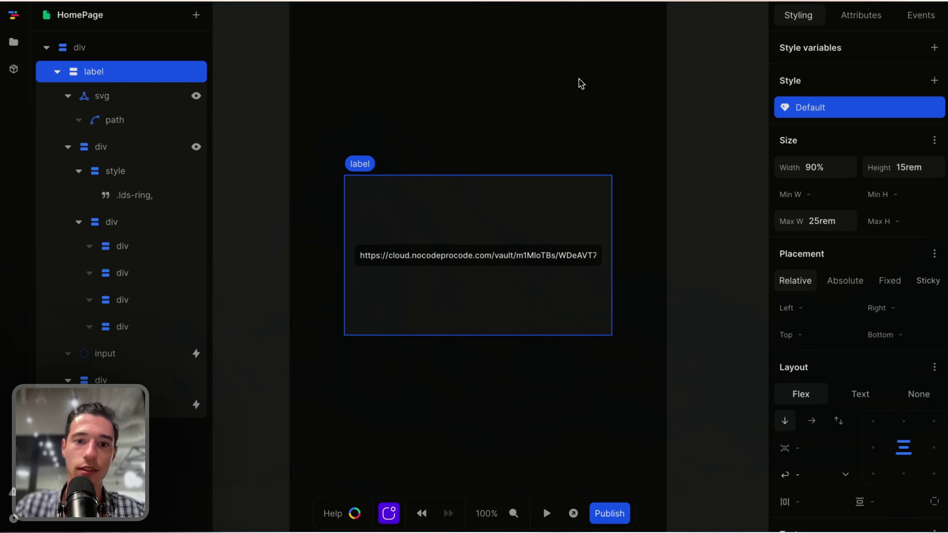
scroll(890, 368, "down", 3)
scroll(860, 370, "up", 2)
scroll(863, 351, "down", 2)
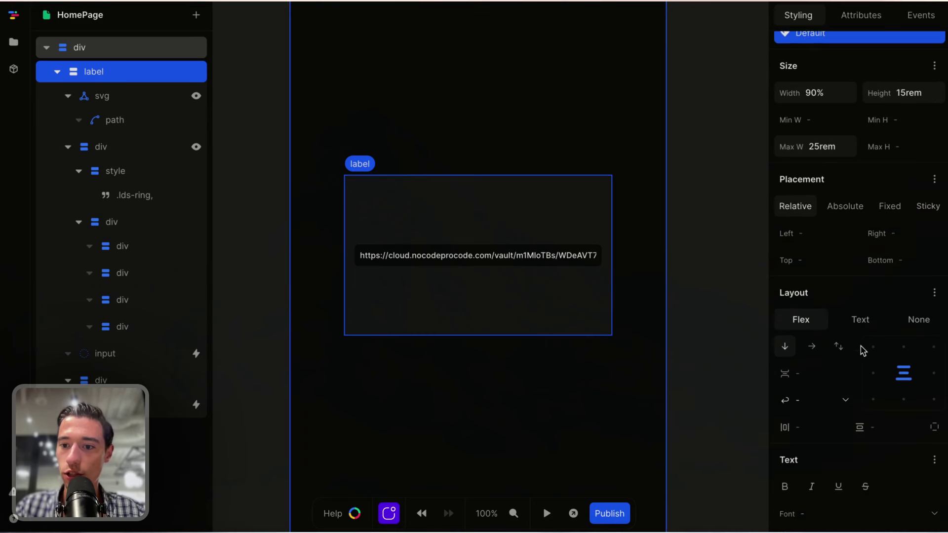
left_click(933, 287)
left_click(931, 290)
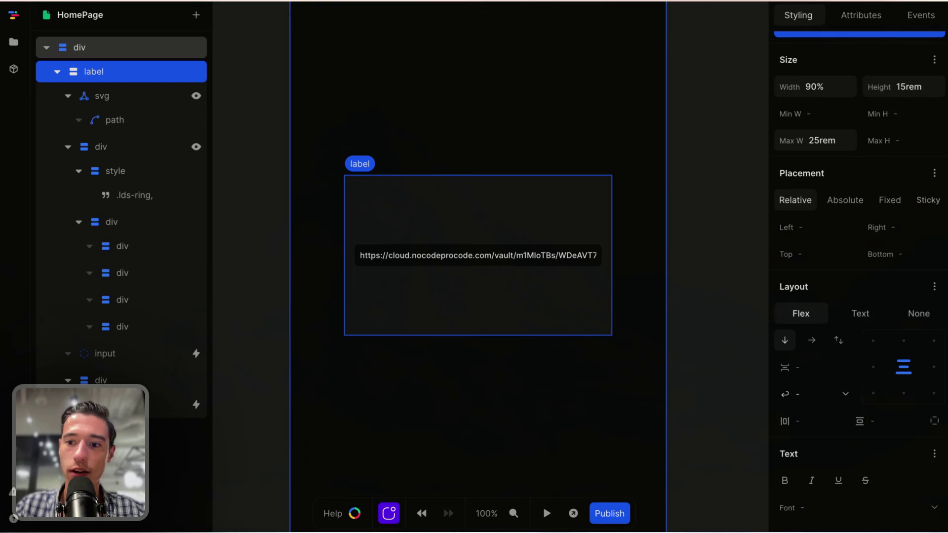
left_click(935, 288)
left_click(656, 254)
left_click(631, 320)
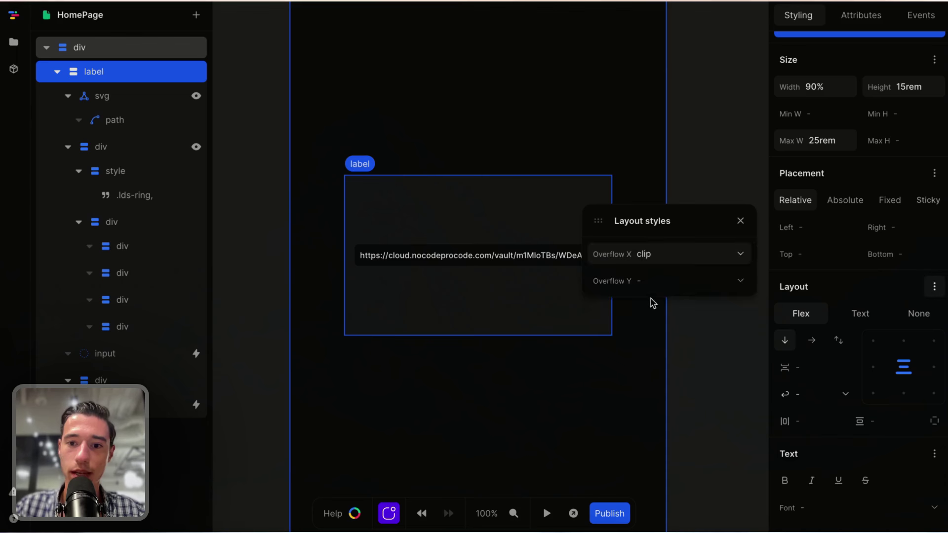
left_click(652, 285)
left_click(627, 242)
left_click(741, 221)
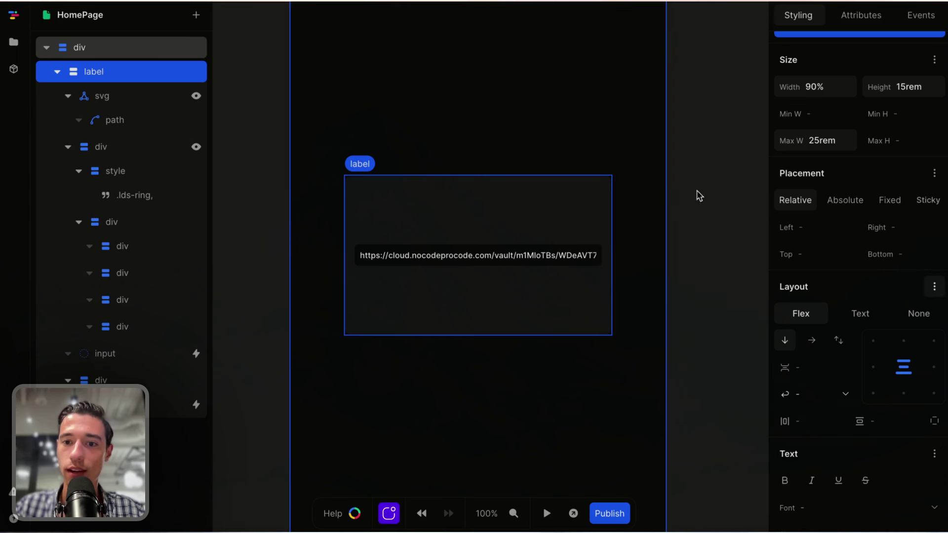
Add a Heading 4 element inside the overlay div that holds the file URL input
left_click(598, 134)
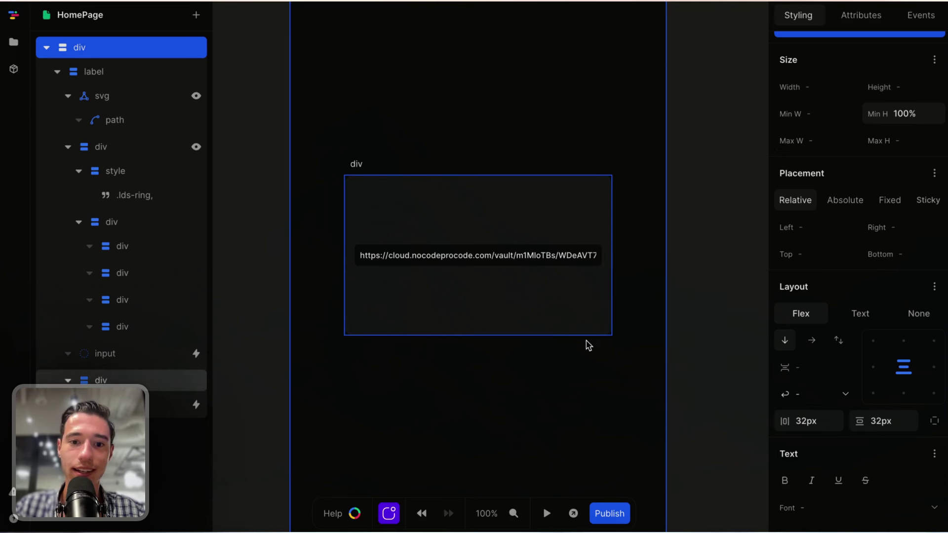
left_click(568, 315)
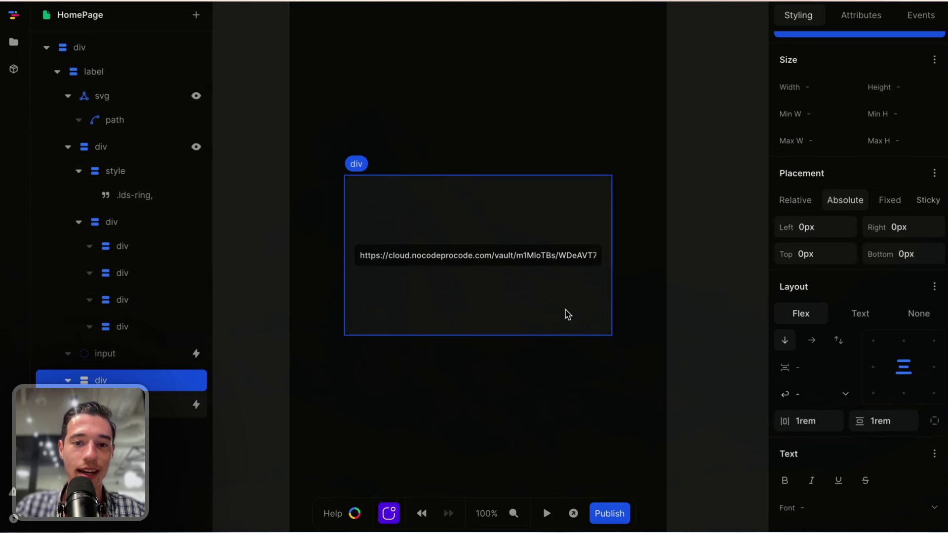
left_click(198, 16)
type("h")
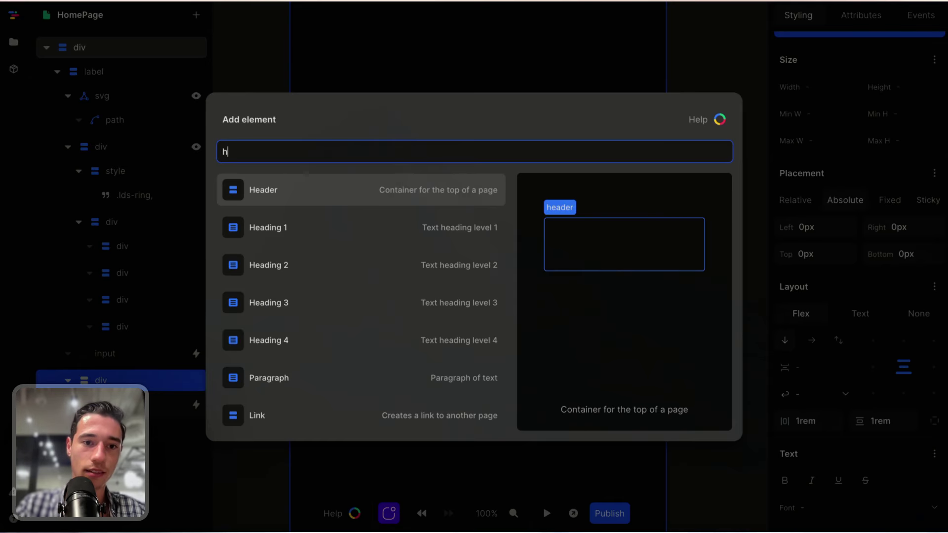
type("eading")
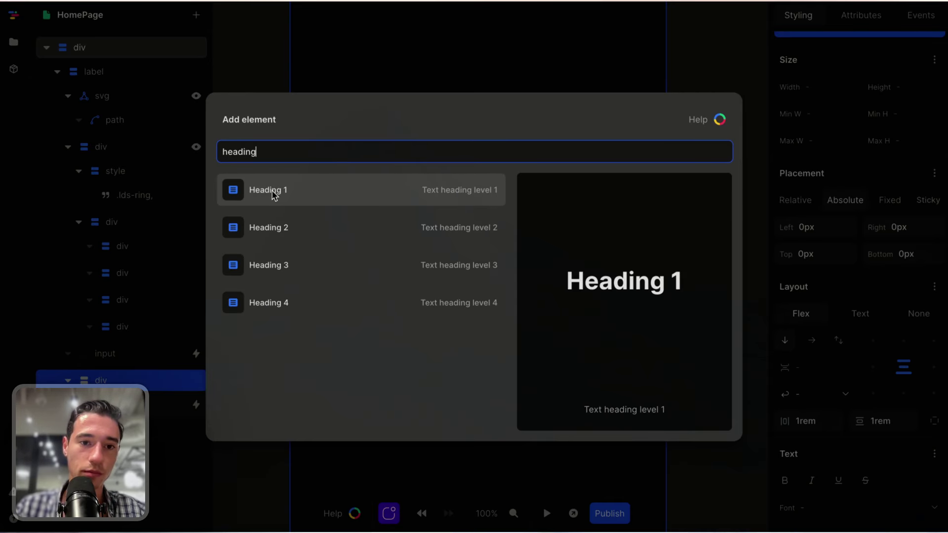
left_click(273, 302)
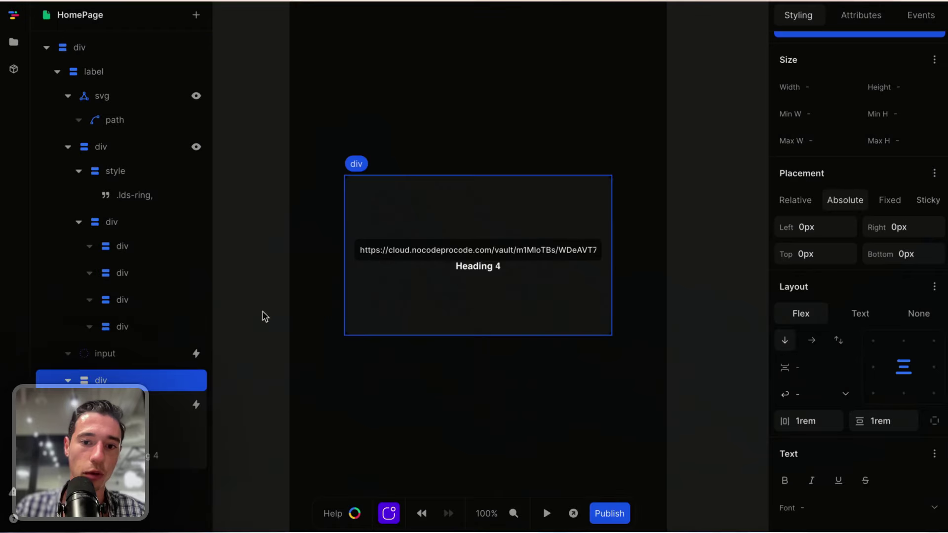
Replace the heading's placeholder text with "Here is your file link"
double_click(484, 269)
type("Hete us your")
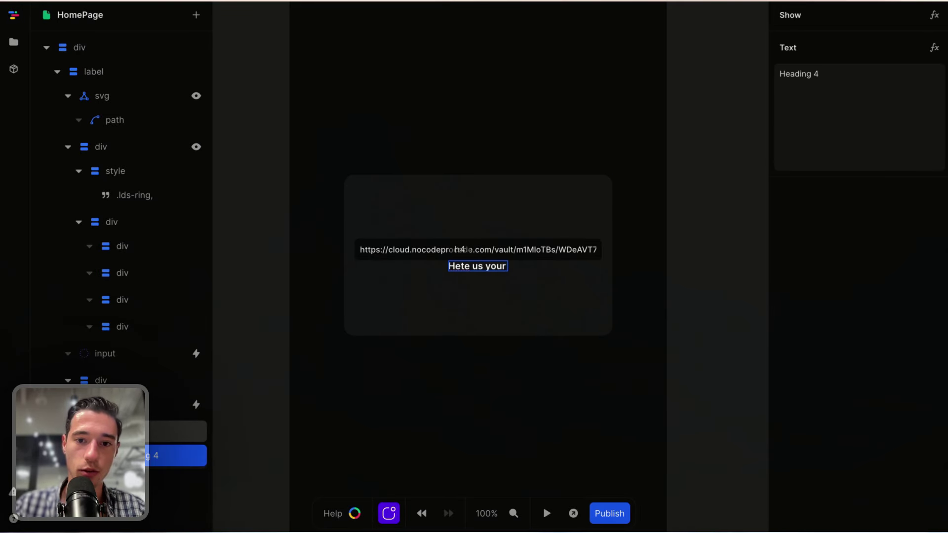
type(" File")
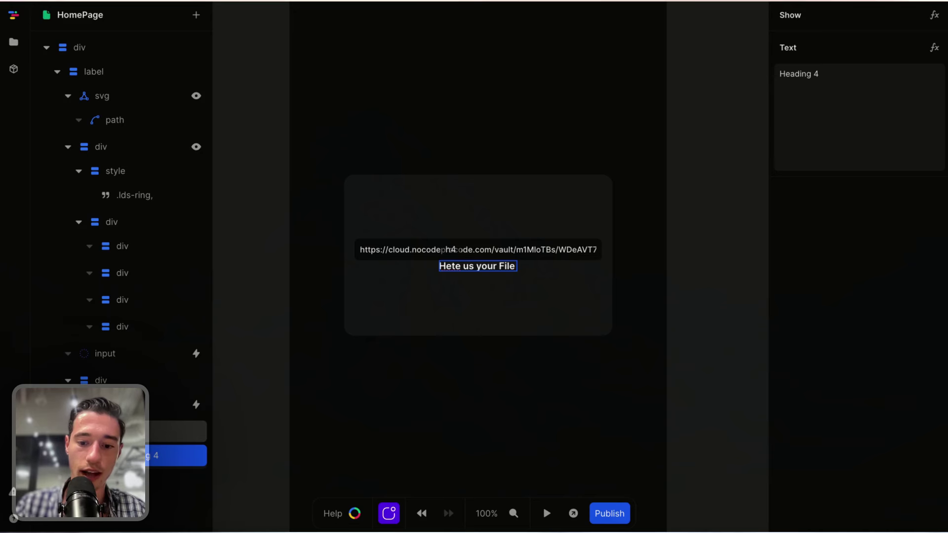
type(" Lin")
key("BackSpace")
key("BackSpace")
key("BackSpace")
key("BackSpace")
key("BackSpace")
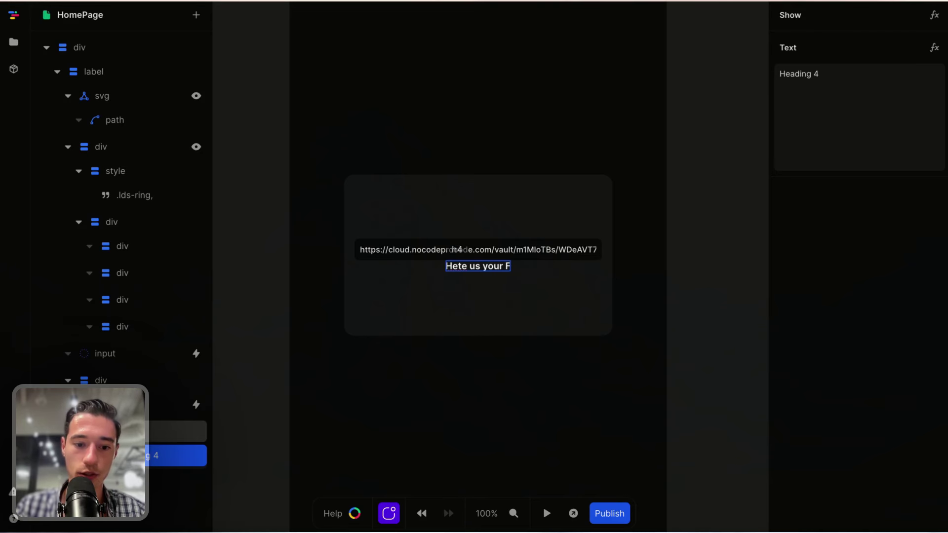
type("ile link")
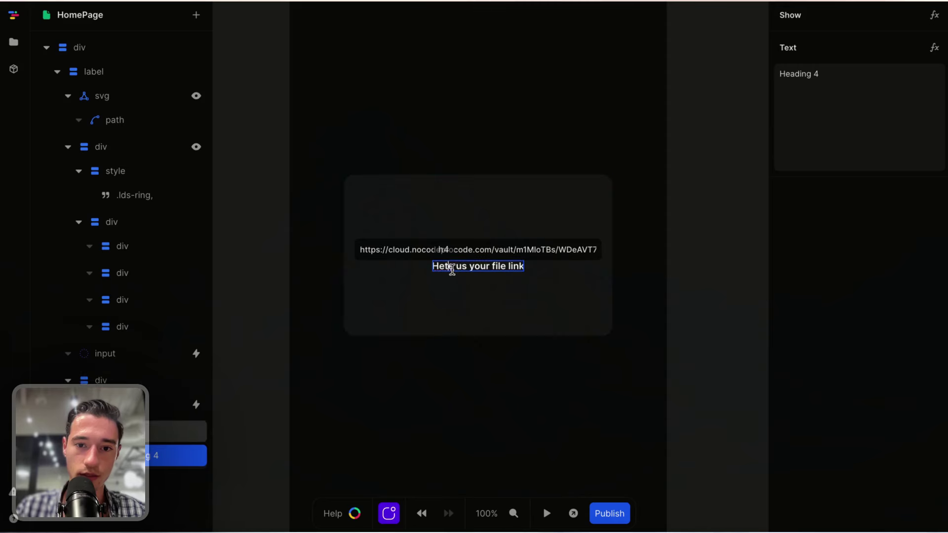
key("BackSpace")
left_click(503, 299)
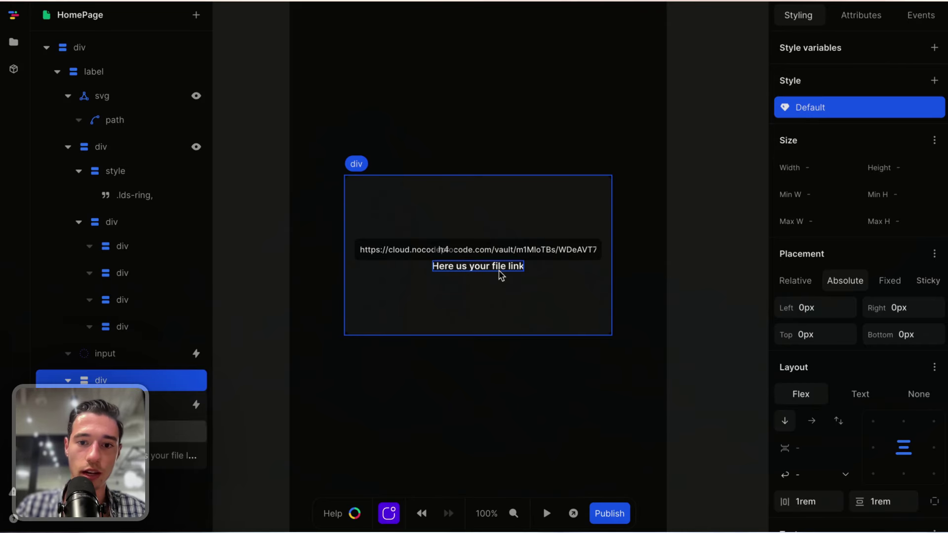
left_click(466, 272)
left_click(462, 267)
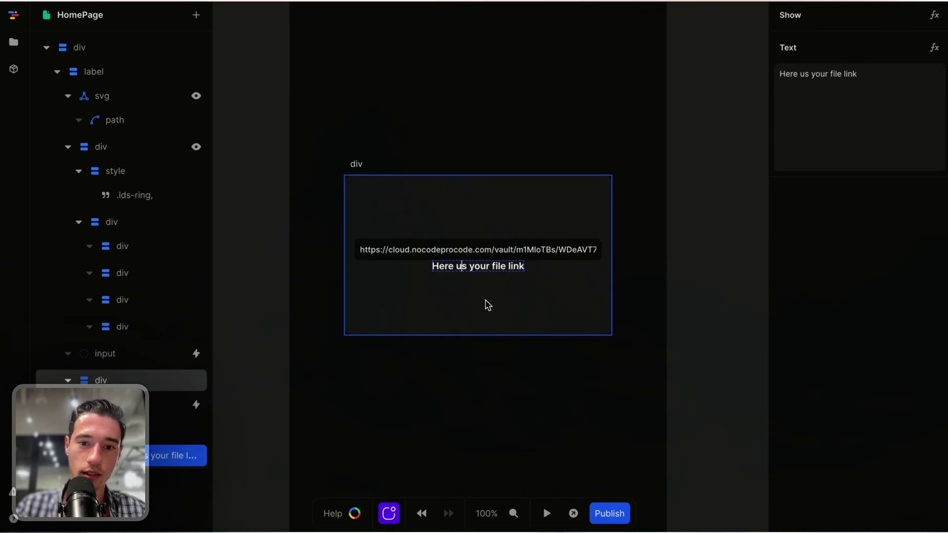
left_click(510, 316)
Move the file URL input below the heading by cutting it and pasting it back into the overlay div
left_click(513, 252)
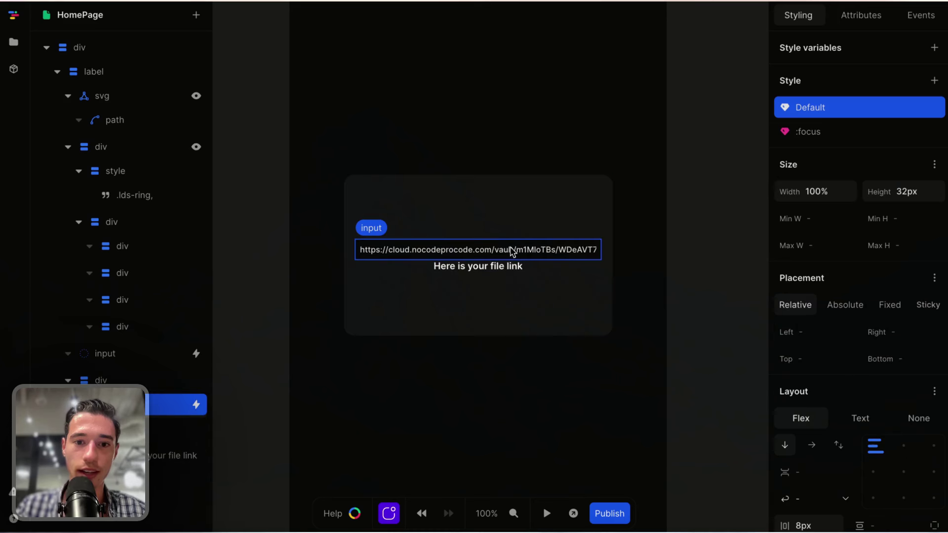
key("ctrl+x")
left_click(491, 292)
key("ctrl+v")
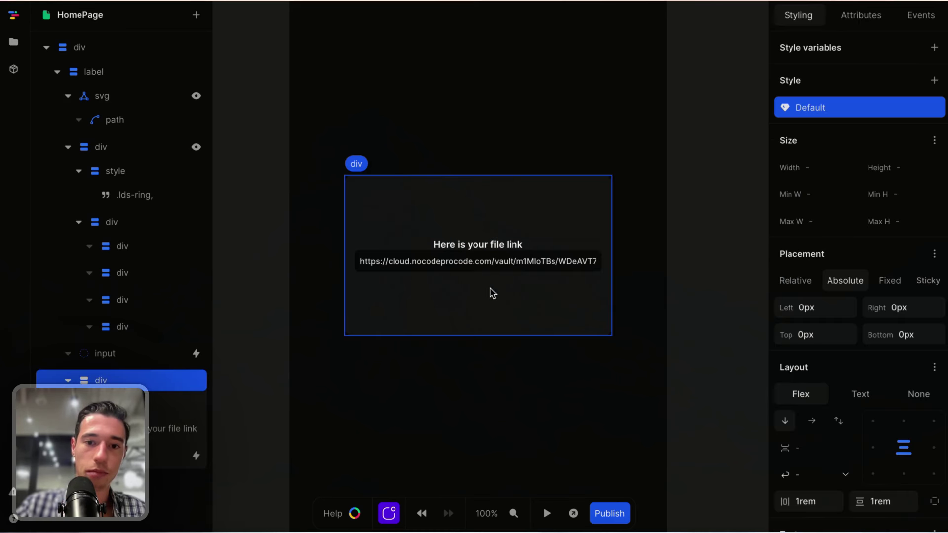
Select the h4 heading and switch to the Relume icon library in the browser
left_click(510, 242)
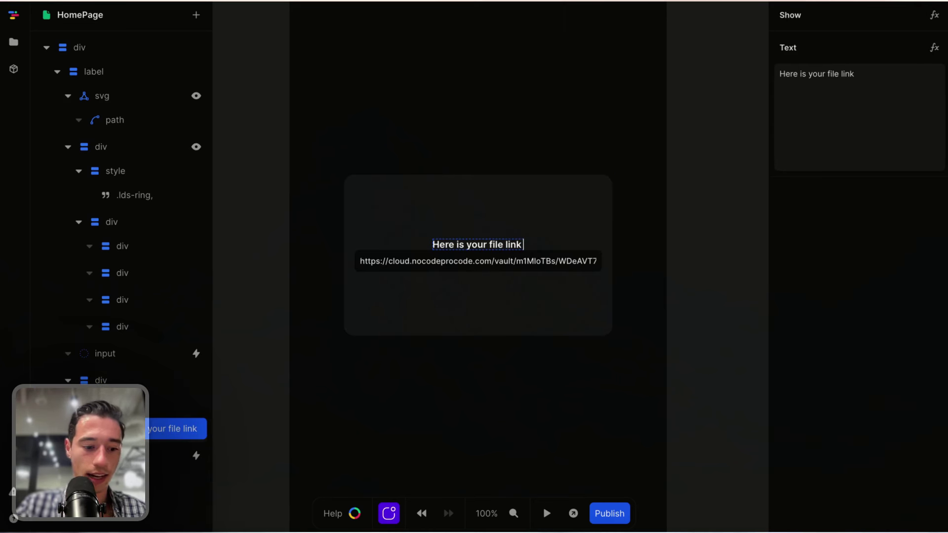
left_click(489, 269)
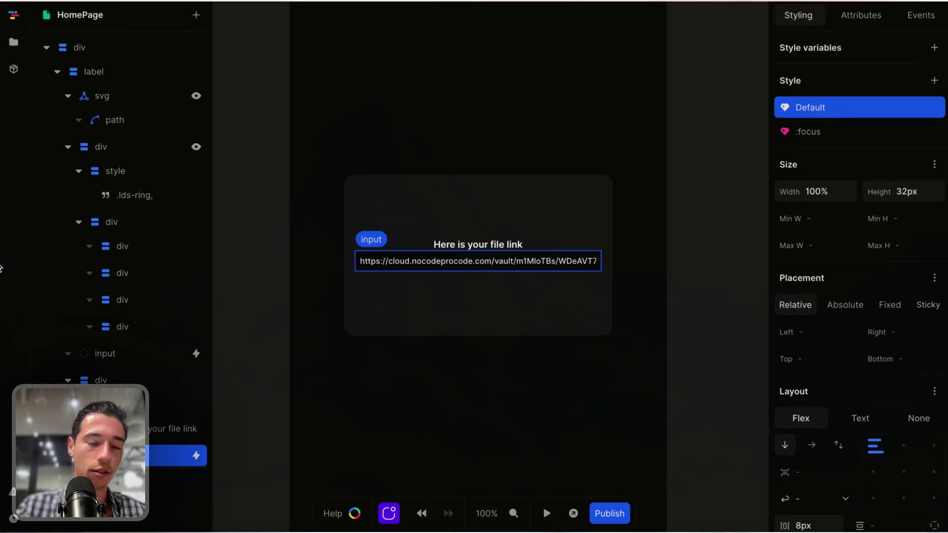
left_click(488, 237)
mouse_move(4, 237)
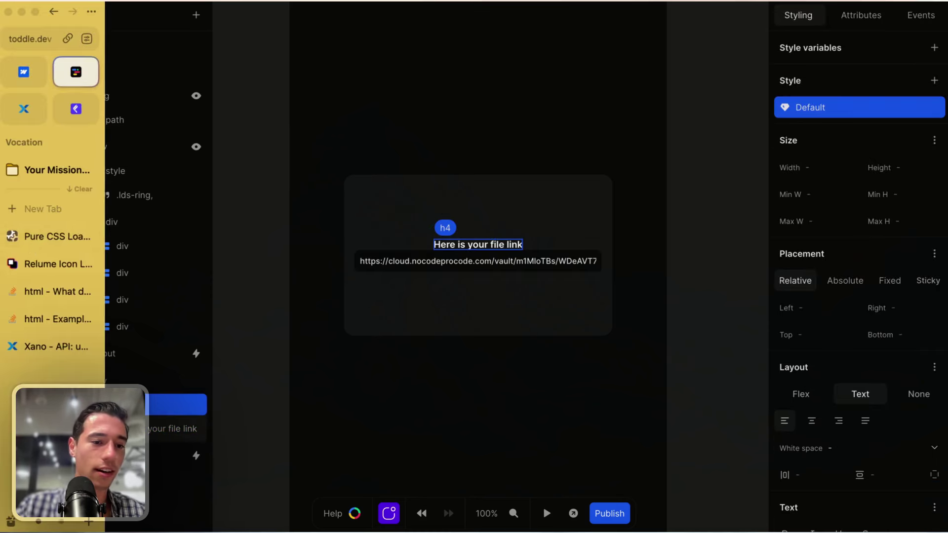
left_click(45, 264)
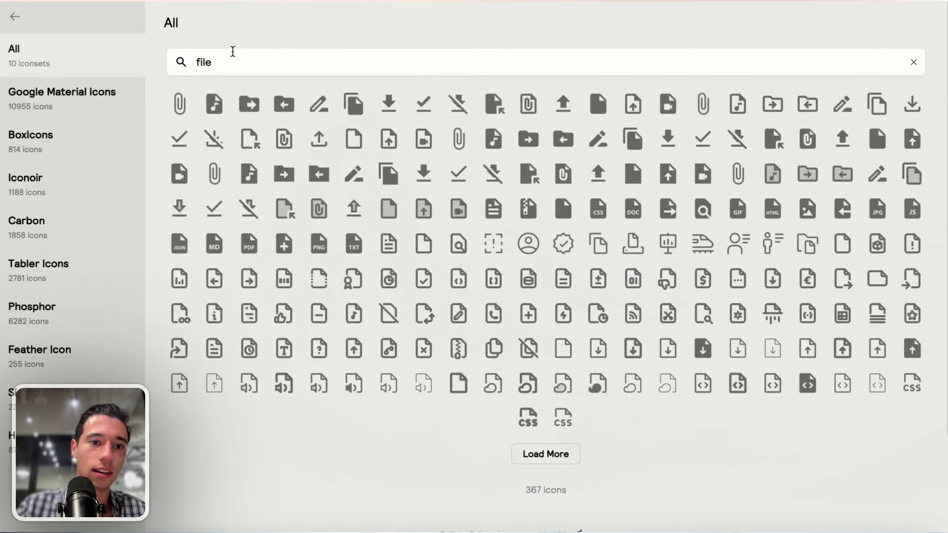
Search all icon sets for "link" in place of the previous search term
key("BackSpace")
key("BackSpace")
key("BackSpace")
type("link")
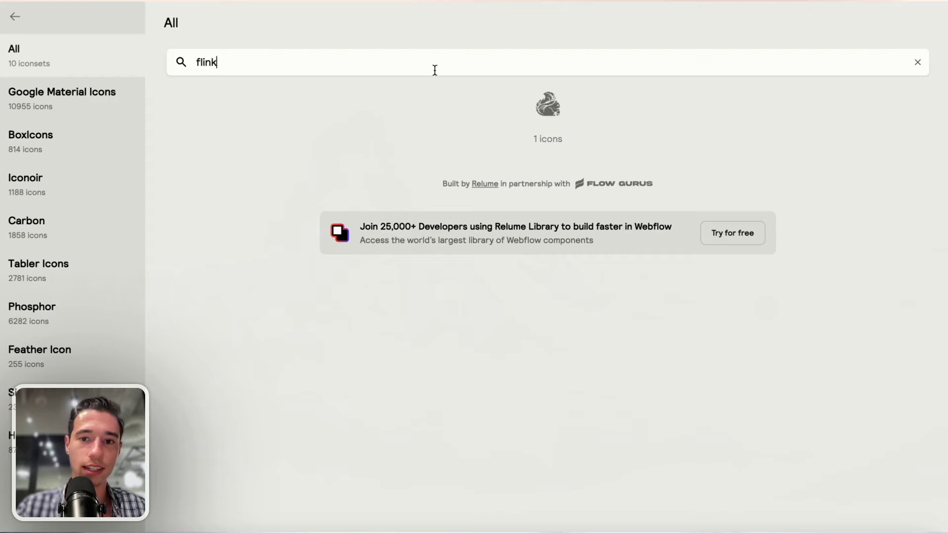
key("BackSpace")
key("BackSpace")
key("BackSpace")
key("BackSpace")
key("BackSpace")
type("link")
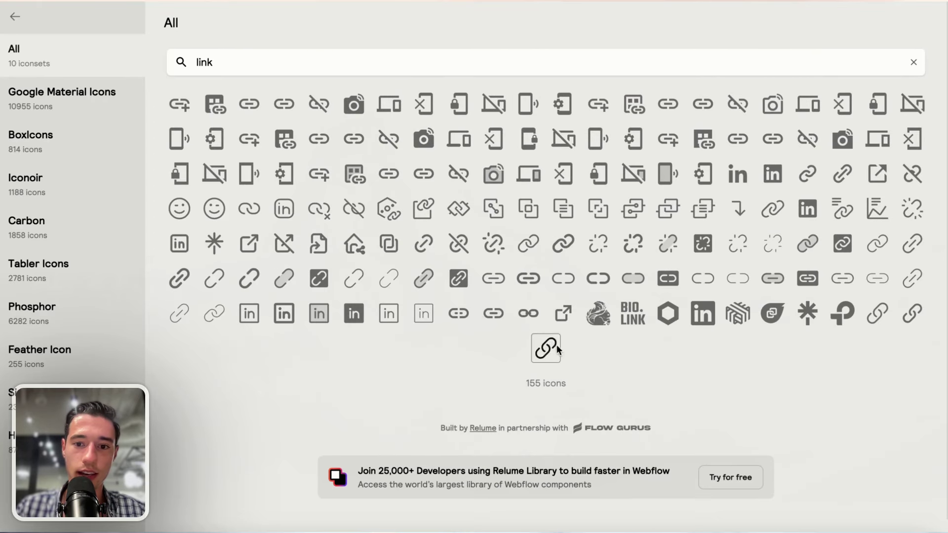
Choose the link-solid icon at the XXSmall (16px) size and copy it for Figma
left_click(553, 353)
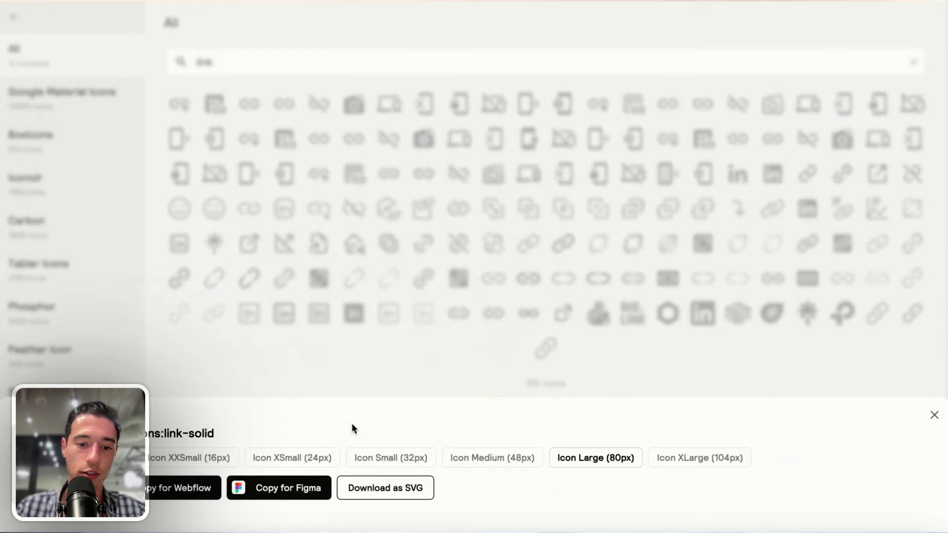
left_click(222, 459)
left_click(257, 488)
Switch back to toddle and paste the copied link icon into the h4 heading
mouse_move(102, 46)
left_click(82, 70)
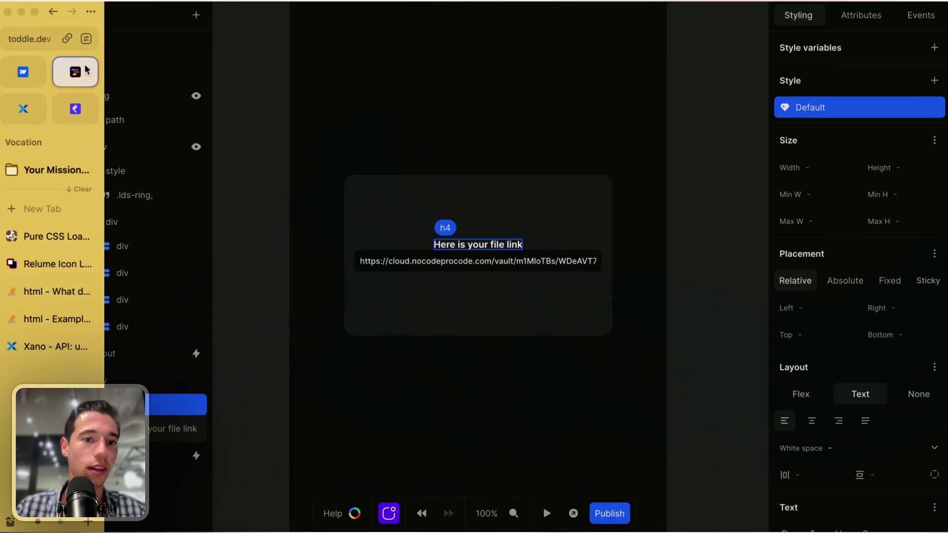
key("super+v")
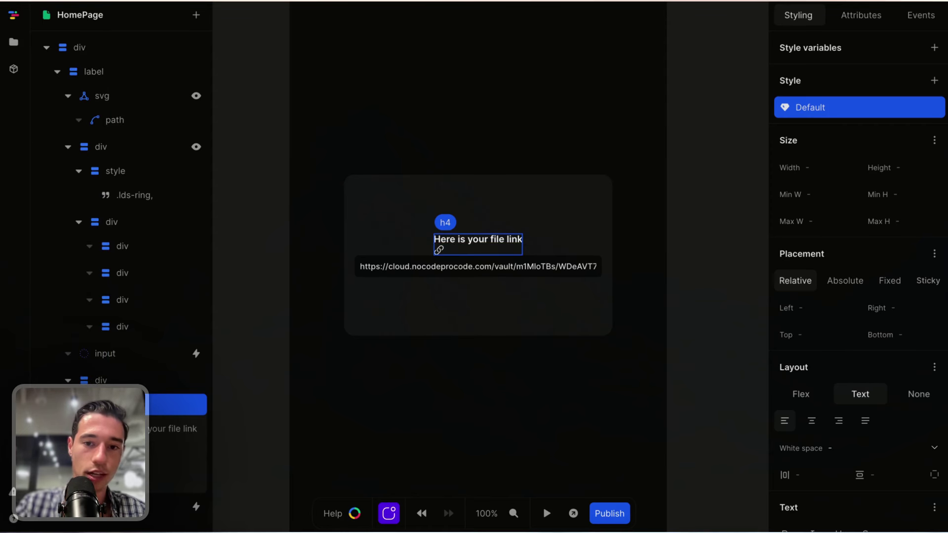
Change the h4 heading's layout to Flex with a horizontal row direction
scroll(838, 436, "down", 5)
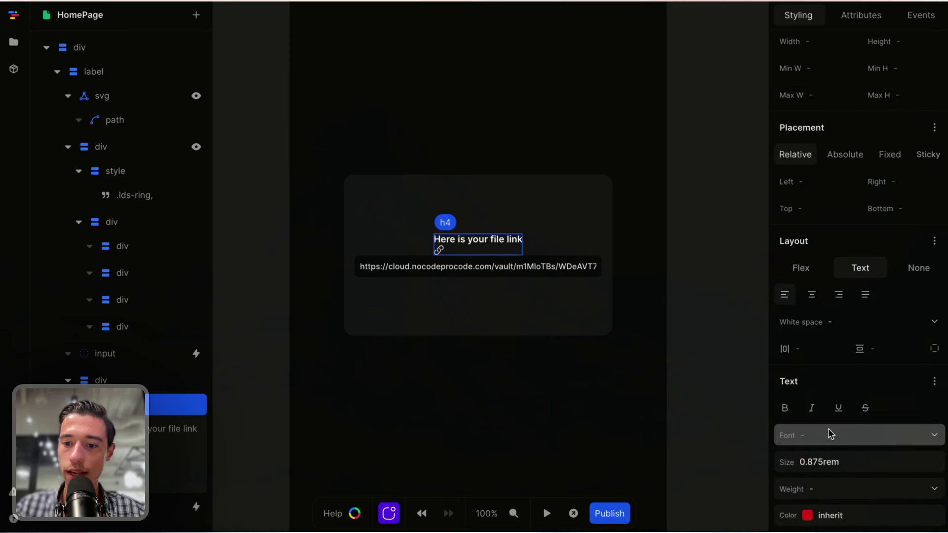
scroll(831, 434, "up", 4)
left_click(810, 380)
left_click(812, 408)
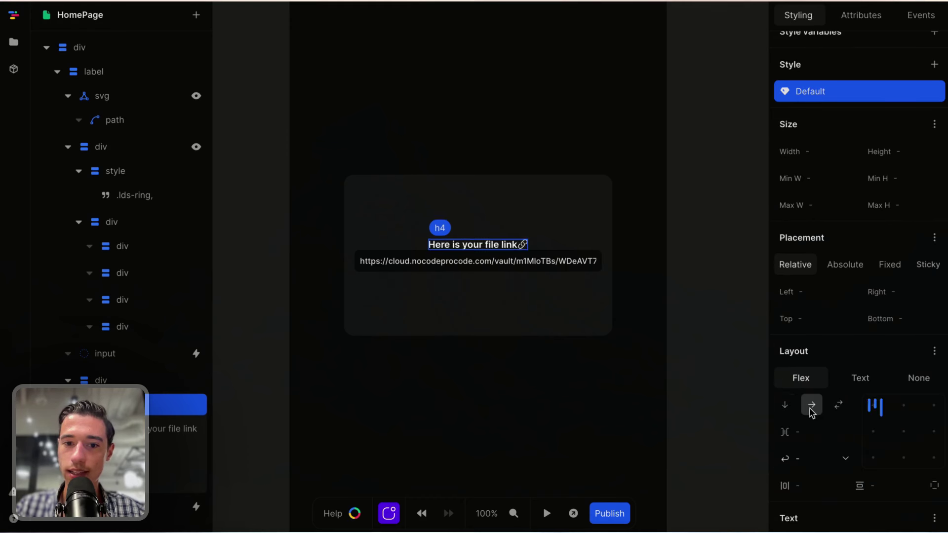
Set the gap between the h4 heading's text and its link icon to 0.35rem
left_click(810, 433)
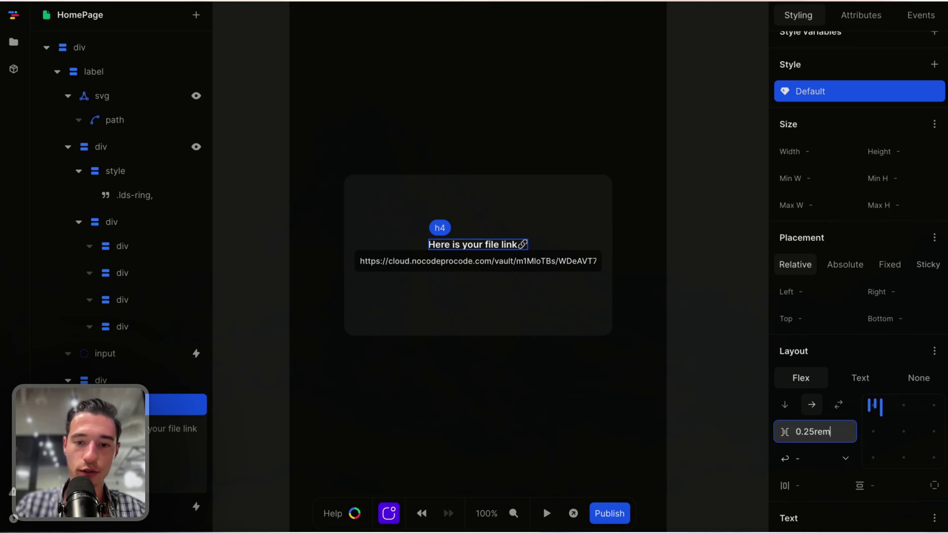
type("0.25rem")
left_click(808, 432)
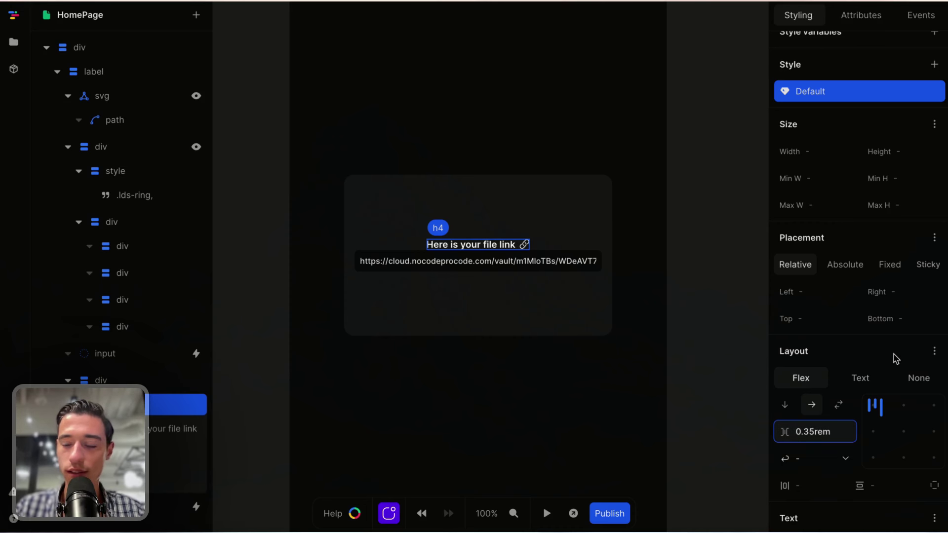
Set the h4 heading's font weight to Regular - 400 after trying Light - 300
scroll(862, 434, "down", 5)
left_click(922, 445)
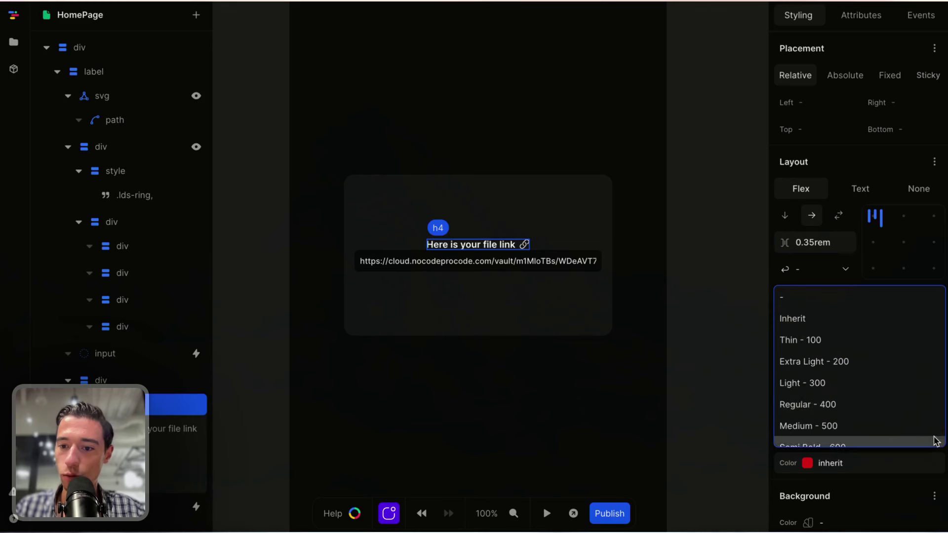
left_click(899, 384)
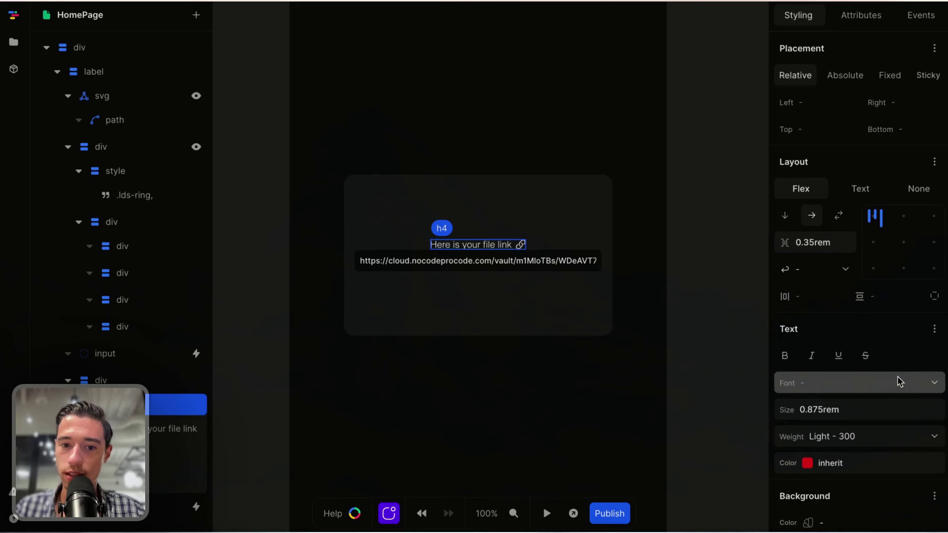
left_click(914, 444)
left_click(873, 403)
left_click(586, 379)
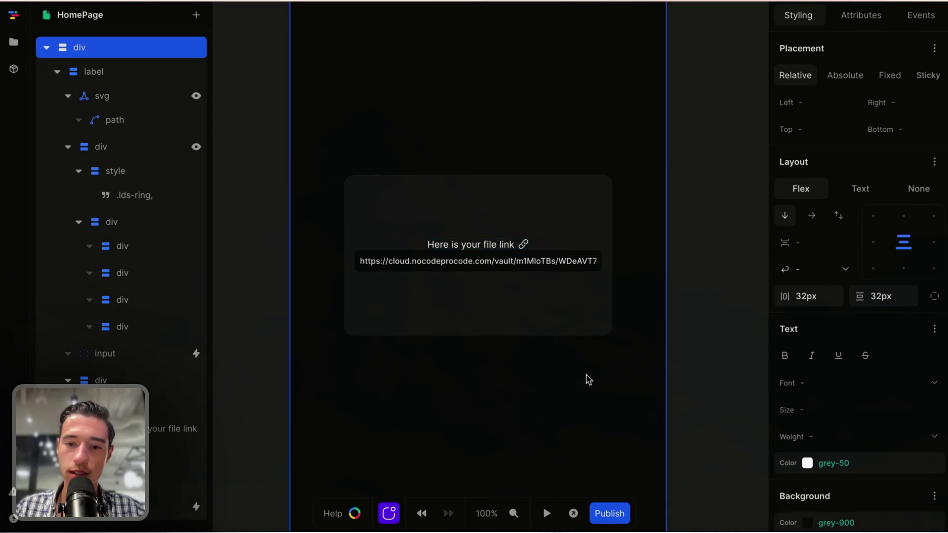
Set the result overlay div's gap to 1rem to space the heading and the link input apart
left_click(528, 245)
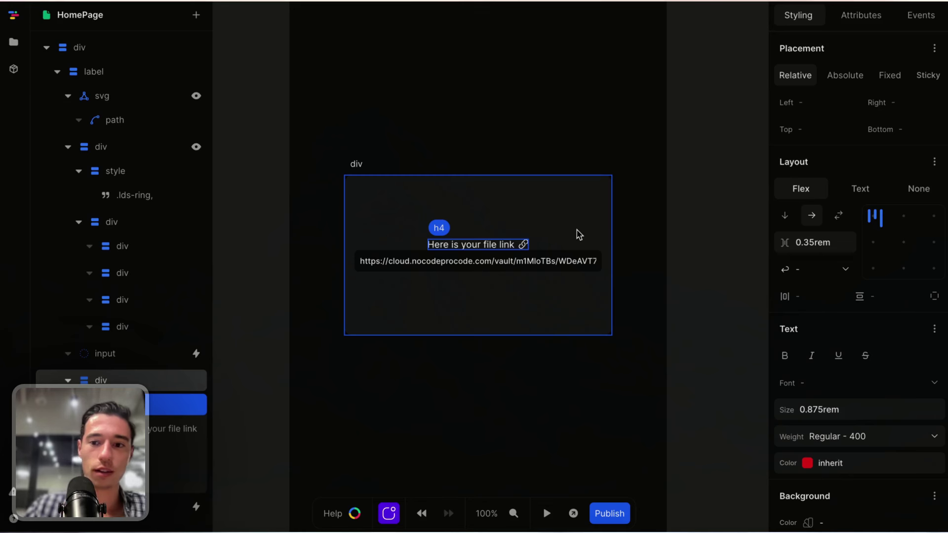
scroll(830, 387, "up", 2)
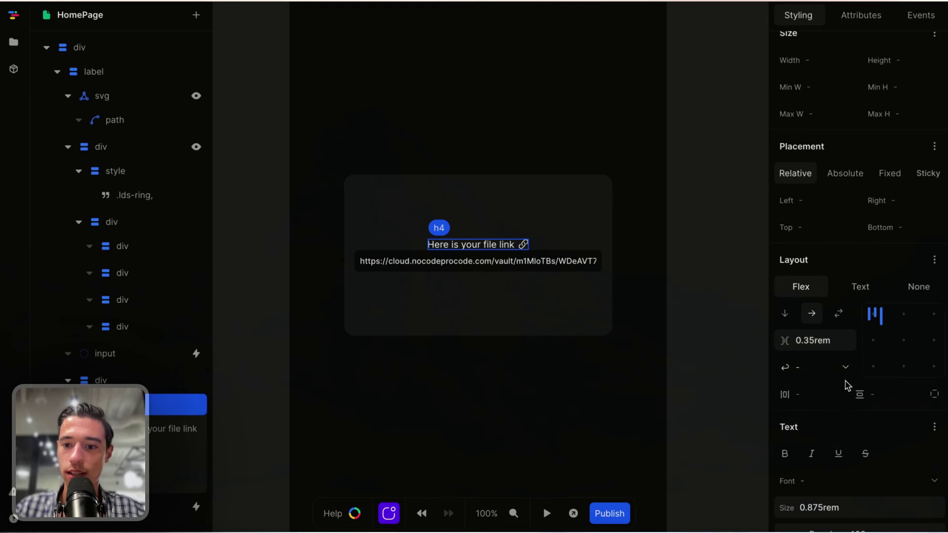
left_click(560, 209)
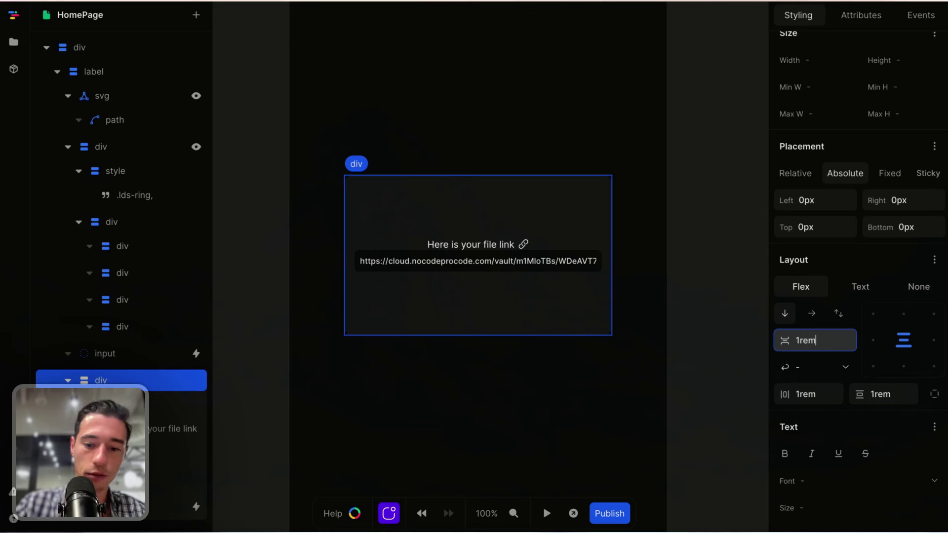
left_click(574, 376)
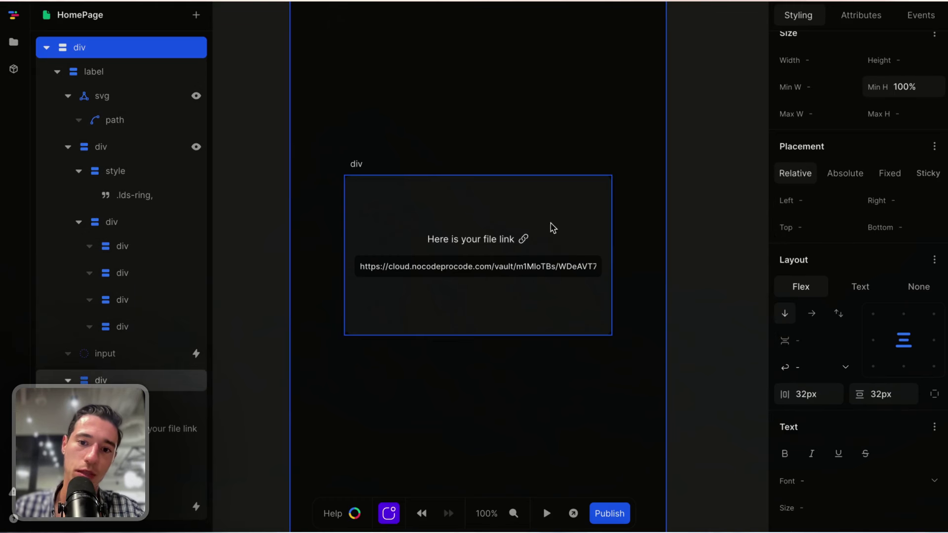
Add a button to the result overlay div beneath the link input and label it "Copy Link"
left_click(563, 330)
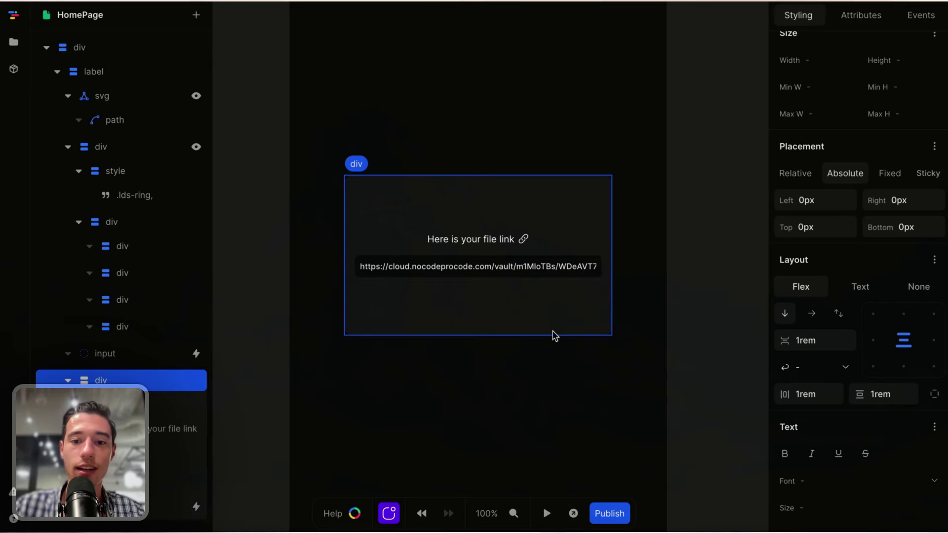
left_click(196, 15)
type("b")
left_click(240, 195)
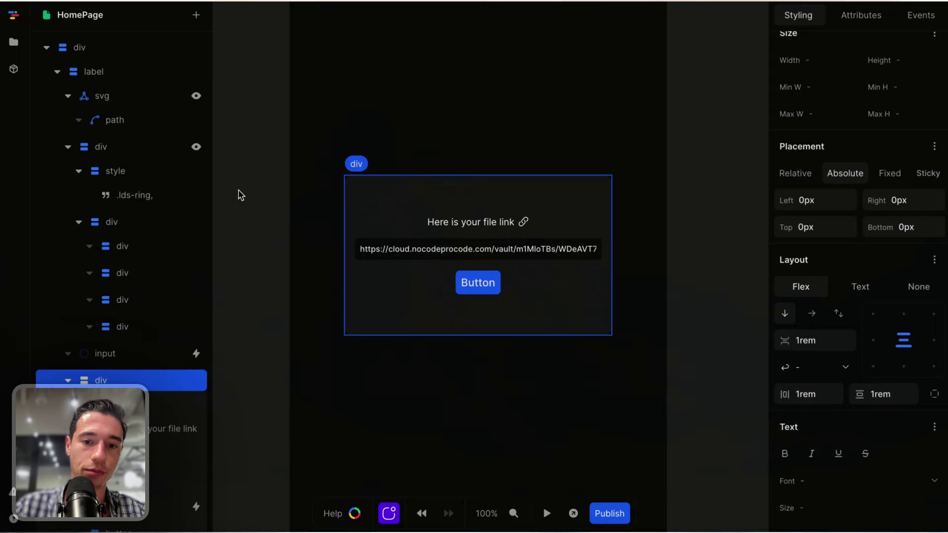
double_click(478, 283)
key("BackSpace")
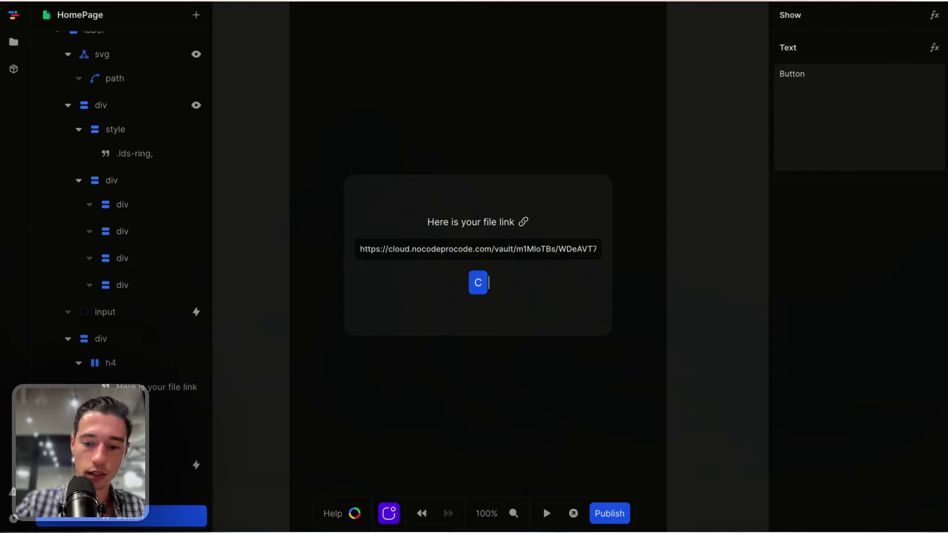
type("Copy Link")
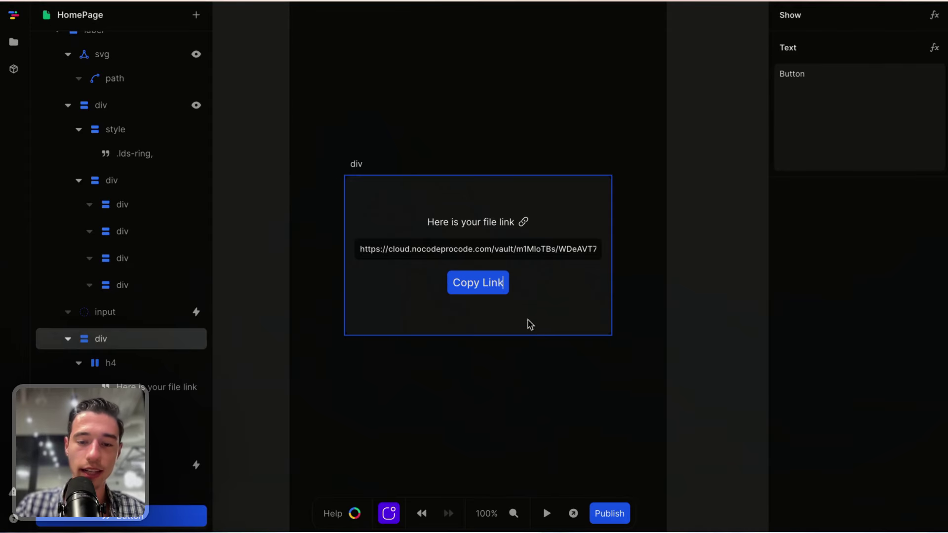
left_click(529, 324)
Switch to the Relume icon library and search all icon sets for "copy" in place of the previous term
left_click(504, 290)
left_click(60, 233)
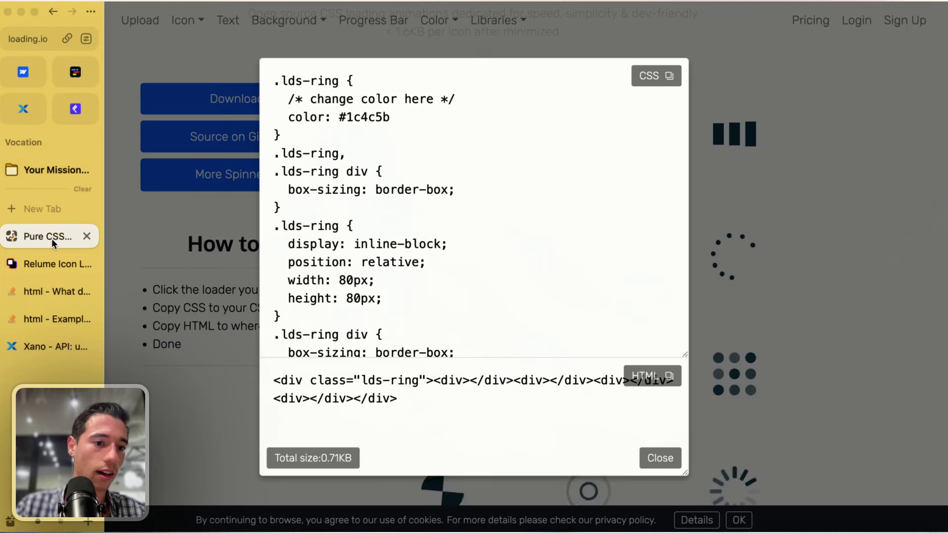
left_click(38, 265)
left_click(284, 118)
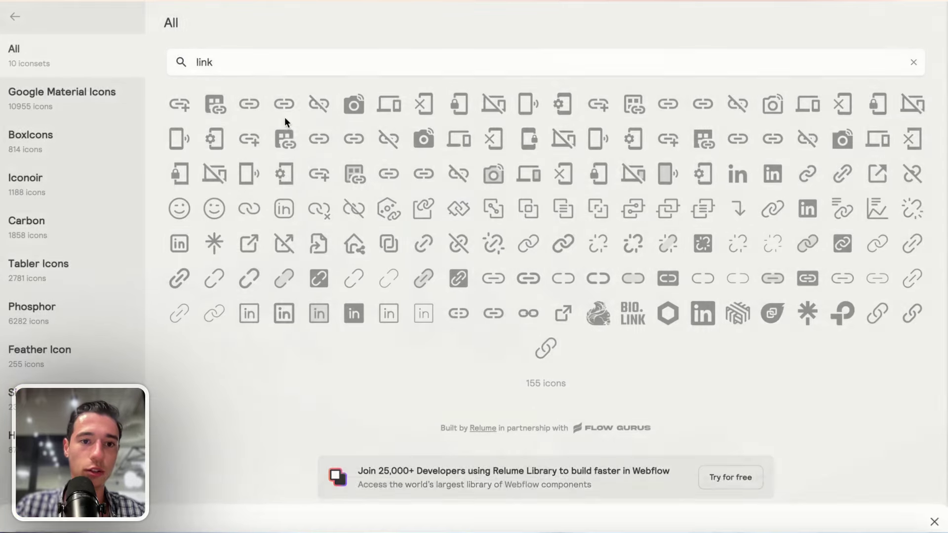
double_click(250, 63)
key("BackSpace")
type("copy")
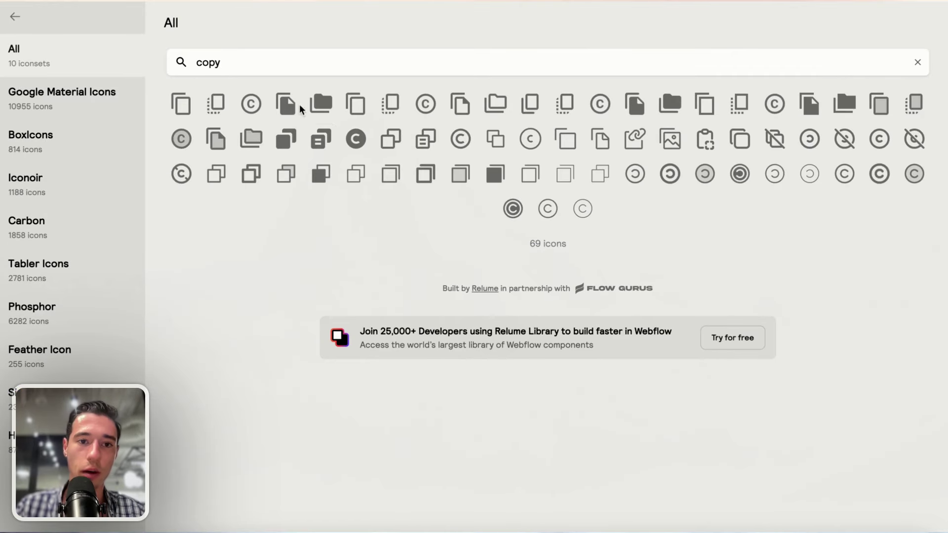
Copy the copy-all icon at XXSmall (16px) for Figma, and paste it into the Copy Link button in toddle
left_click(217, 103)
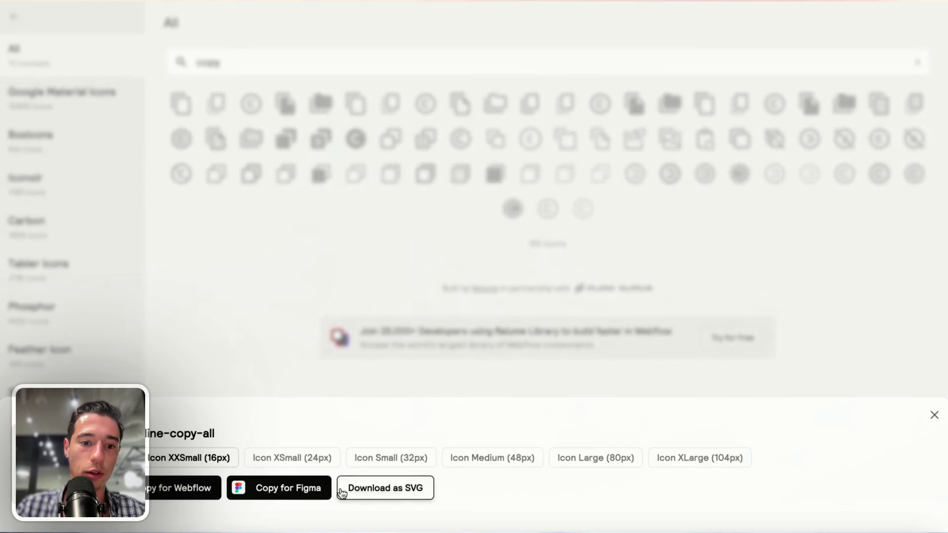
left_click(247, 483)
mouse_move(30, 154)
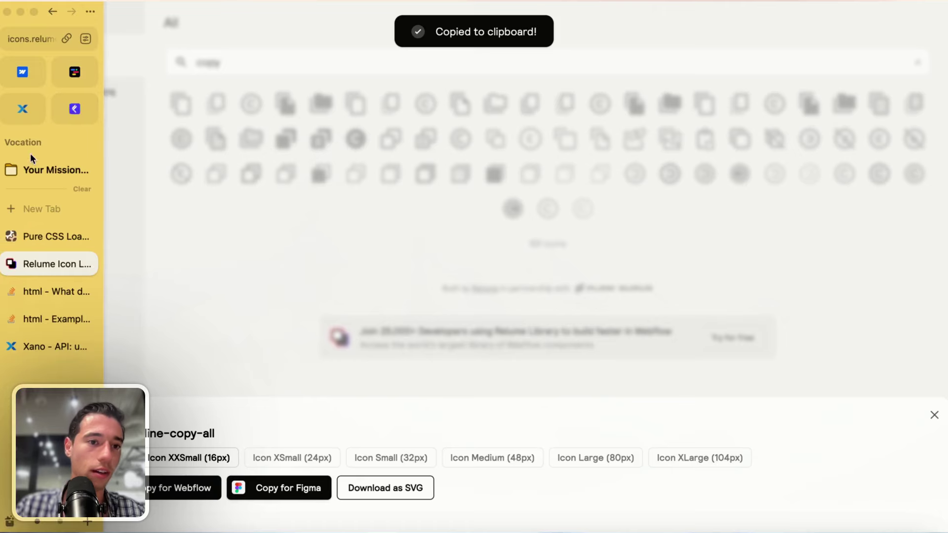
left_click(76, 76)
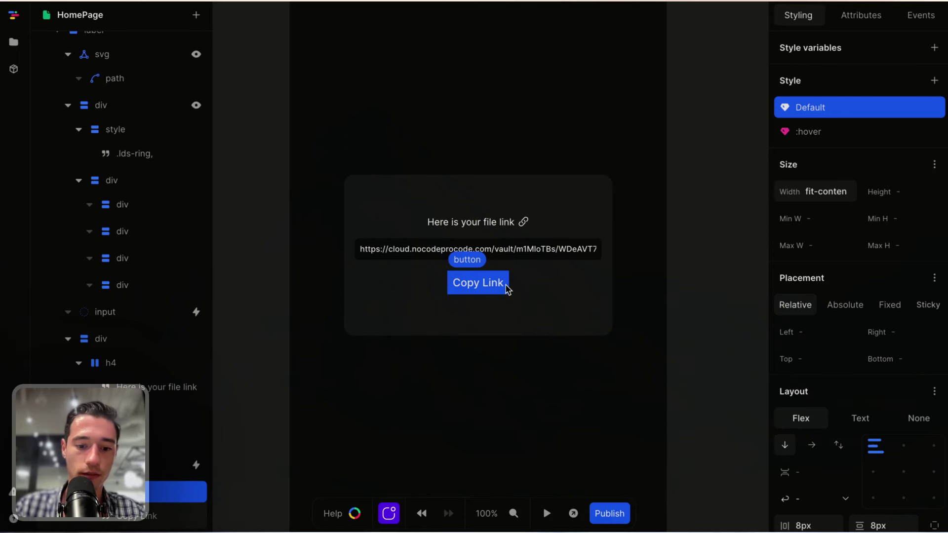
key("ctrl+v")
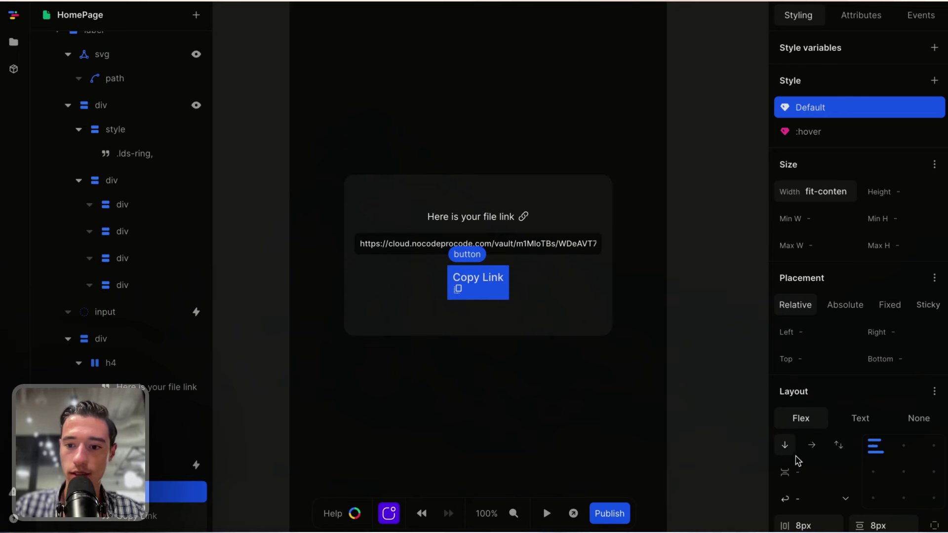
Arrange the Copy Link button's contents in a vertically centered row and set its text size to 14px
left_click(812, 445)
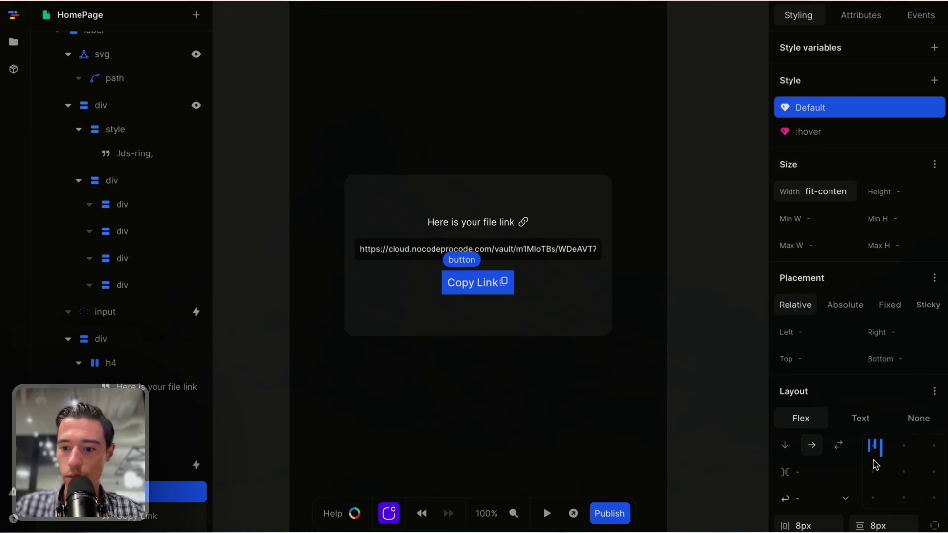
scroll(860, 450, "down", 5)
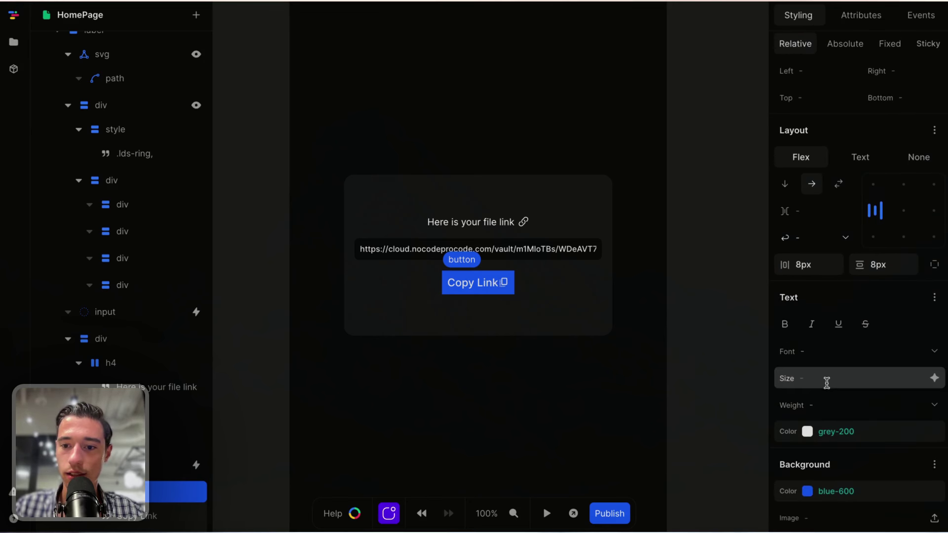
type("px")
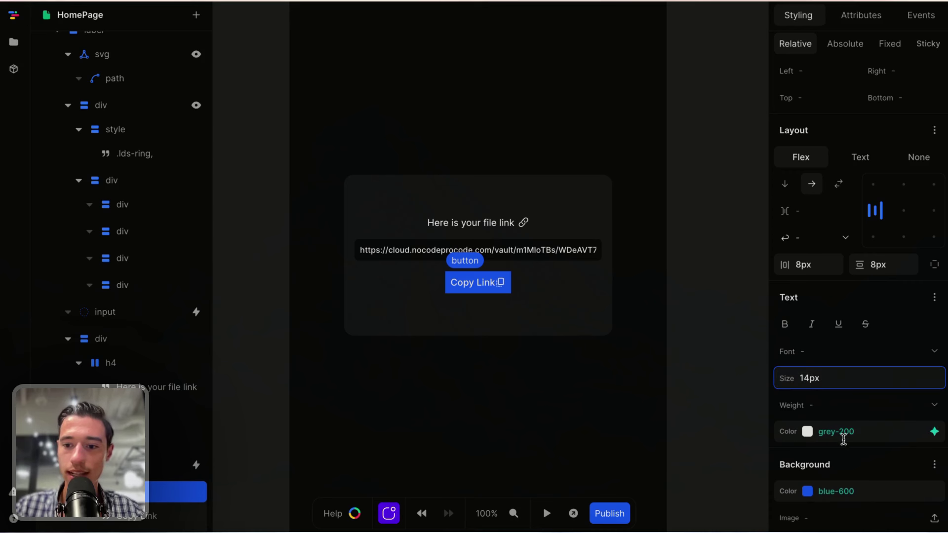
Try grey-50 as the Copy Link button's text color and blue-300 as its background color
left_click(921, 432)
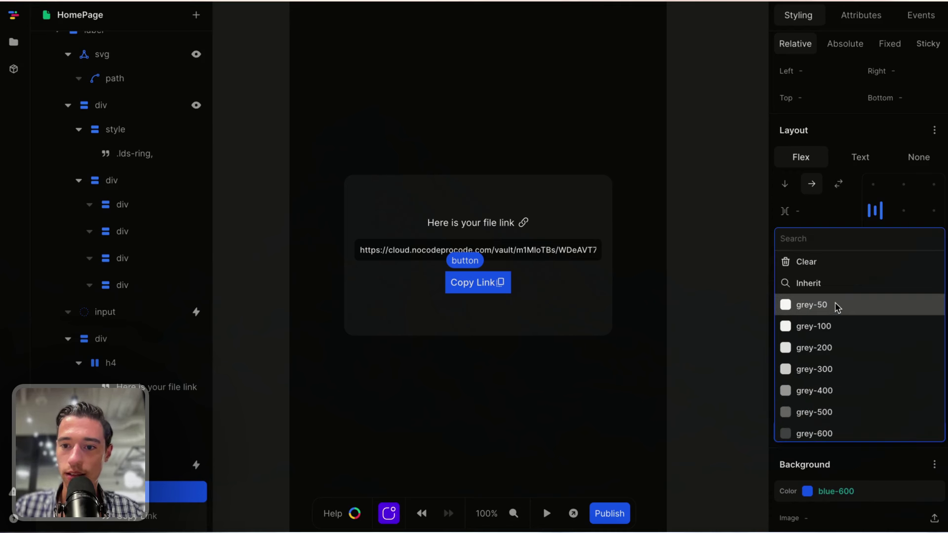
left_click(838, 306)
left_click(934, 491)
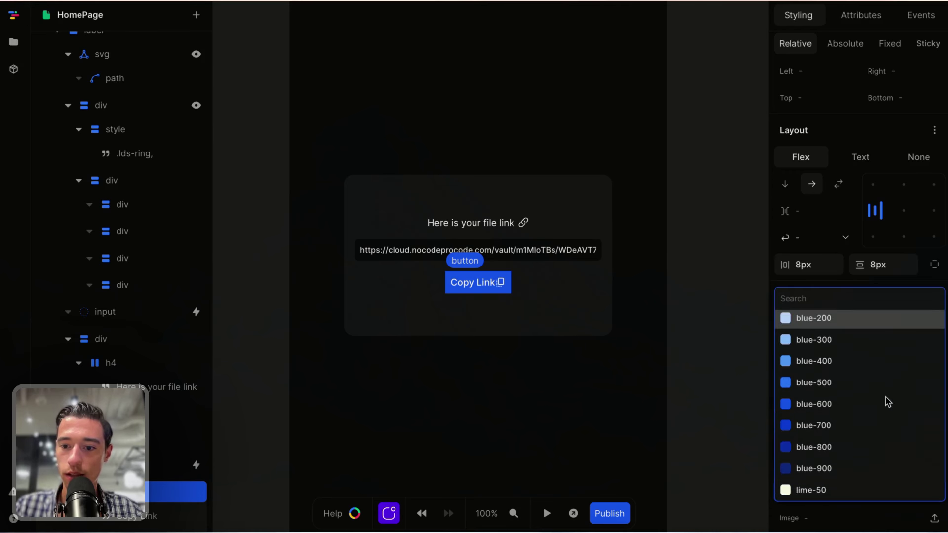
key("Down")
key("Down")
key("Down")
key("Down")
key("Up")
key("Up")
key("Up")
key("Up")
key("Up")
key("Up")
key("Up")
key("Return")
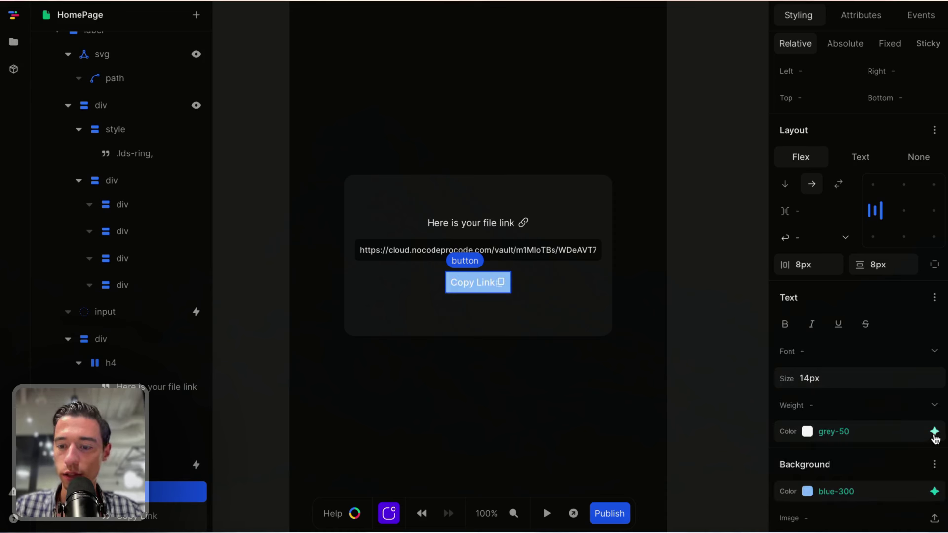
Set the Copy Link button's background color to blue-50 and its text color to blue-500
left_click(934, 491)
left_click(874, 432)
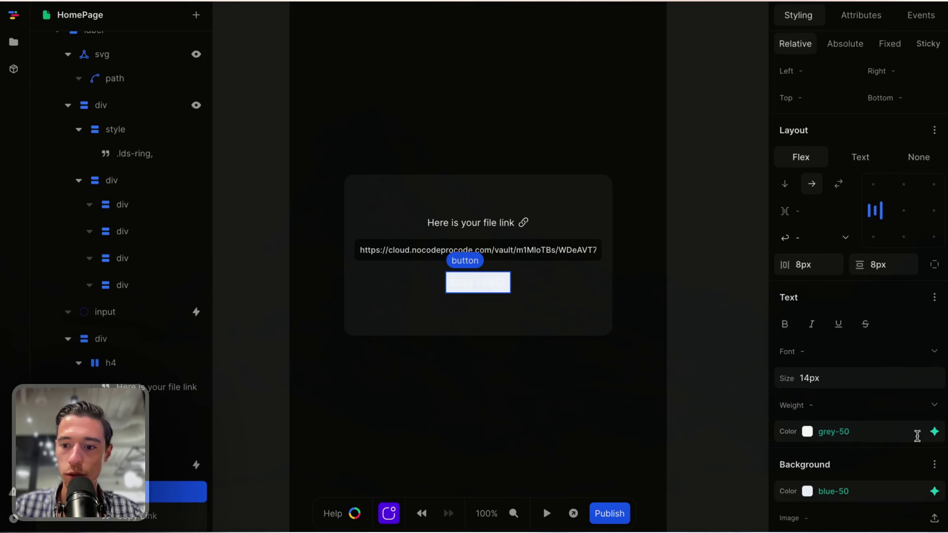
left_click(934, 433)
key("Down")
key("Down")
key("Down")
key("Down")
key("Down")
key("Down")
key("Down")
key("Down")
key("Down")
key("Down")
key("Down")
key("Down")
key("Down")
key("Down")
key("Down")
key("Down")
key("Down")
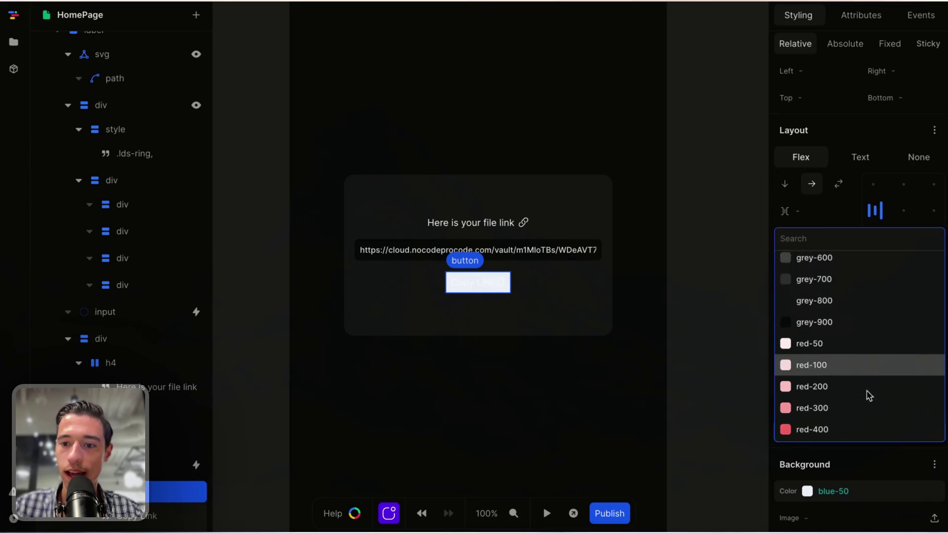
left_click(853, 409)
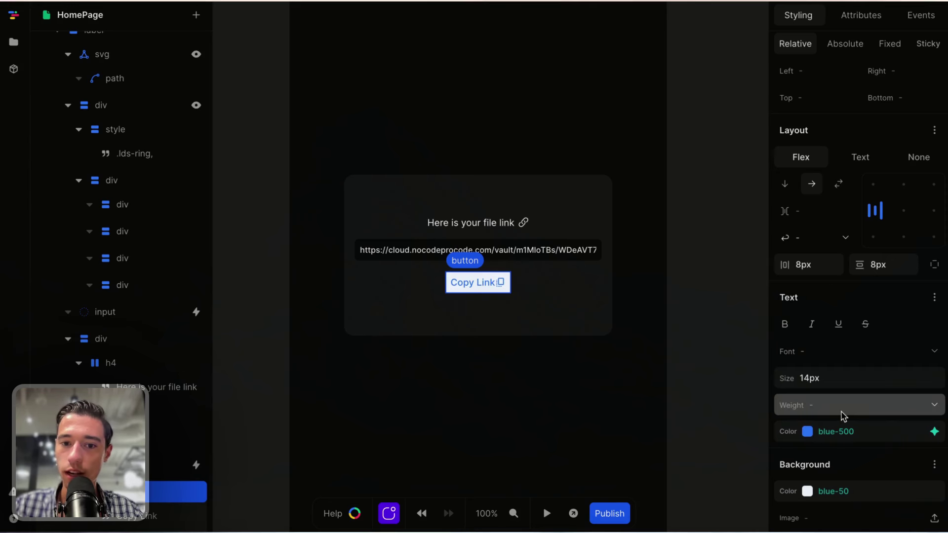
left_click(625, 365)
Set the Copy Link button's vertical padding to 0.25rem
left_click(509, 283)
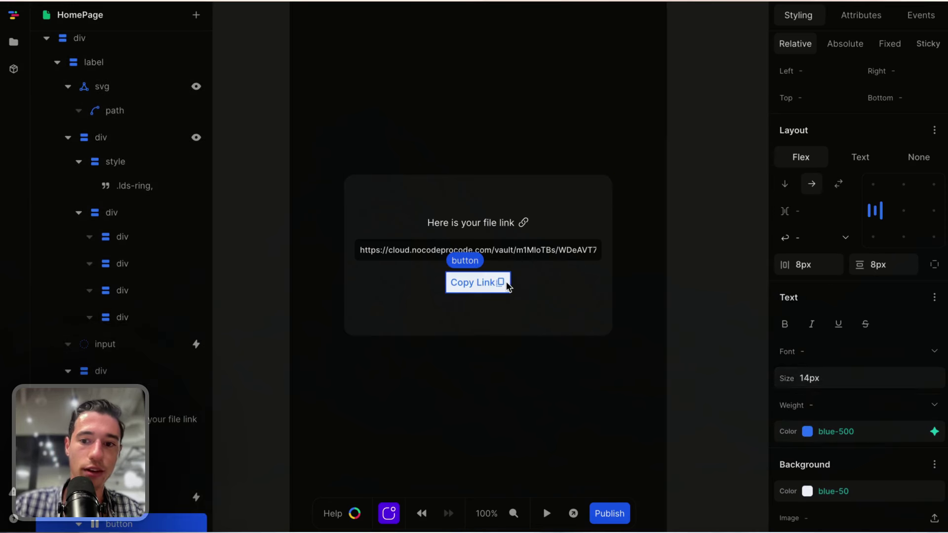
scroll(882, 383, "up", 3)
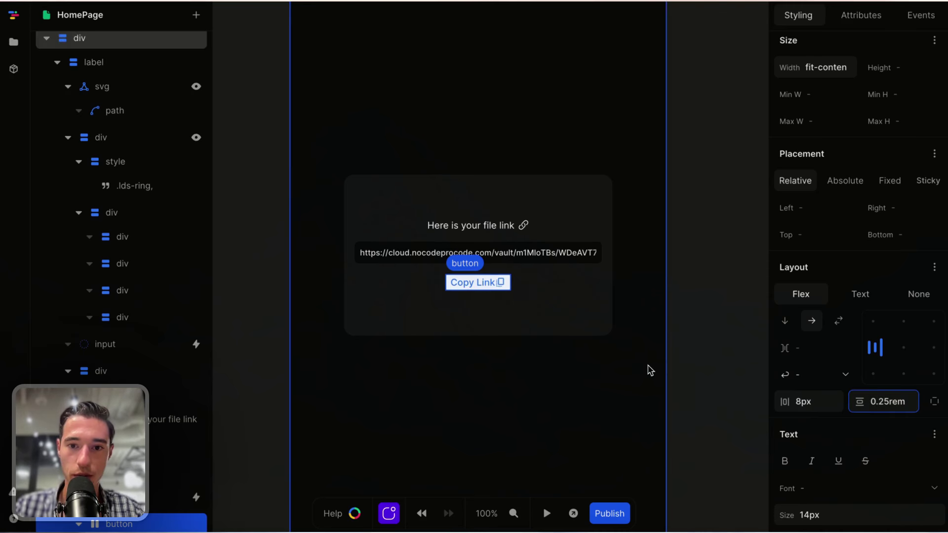
left_click(645, 369)
left_click(511, 292)
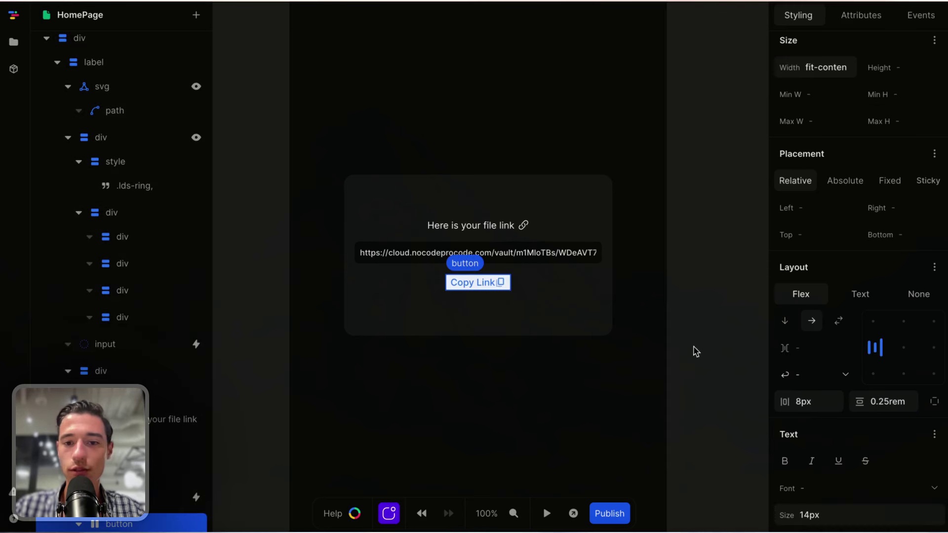
left_click(587, 362)
left_click(521, 300)
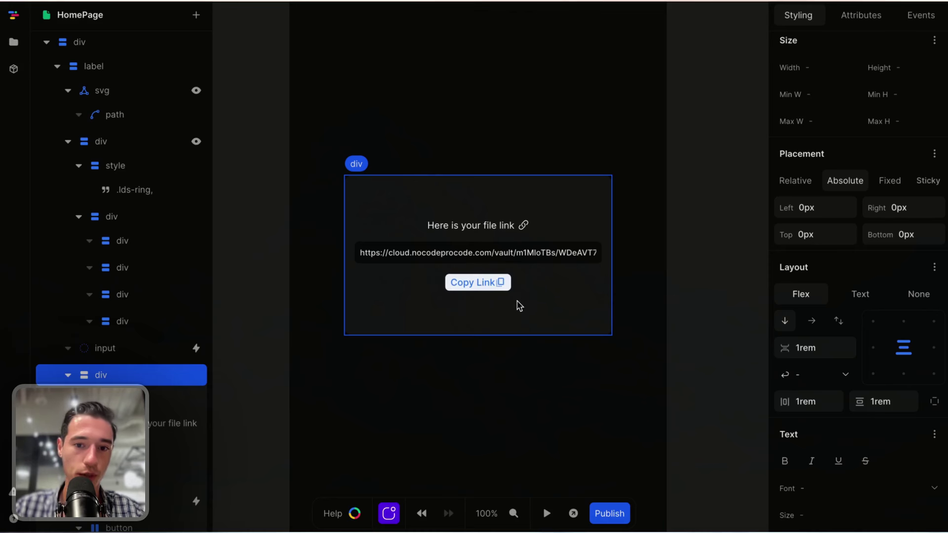
left_click(510, 292)
left_click(621, 413)
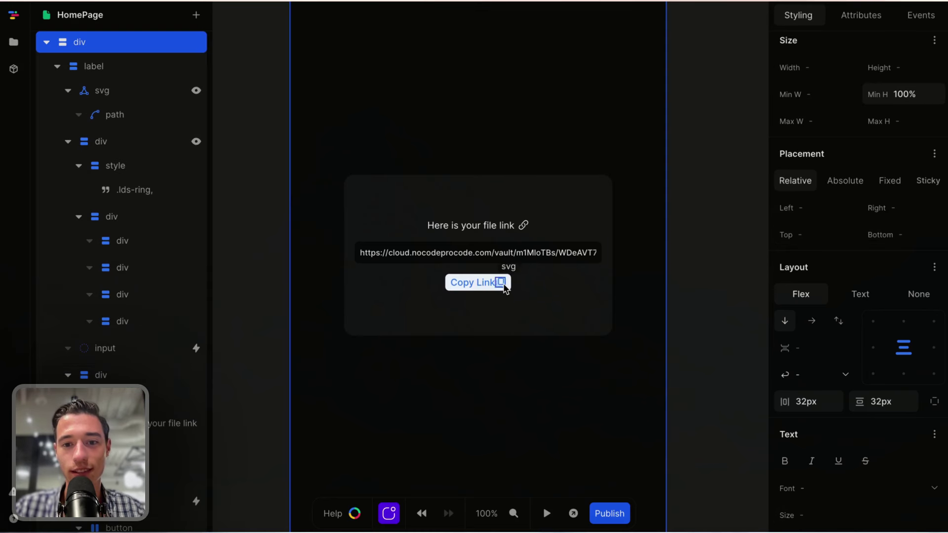
Add a click event to the Copy Link button that runs the Copy to clipboard action
left_click(509, 290)
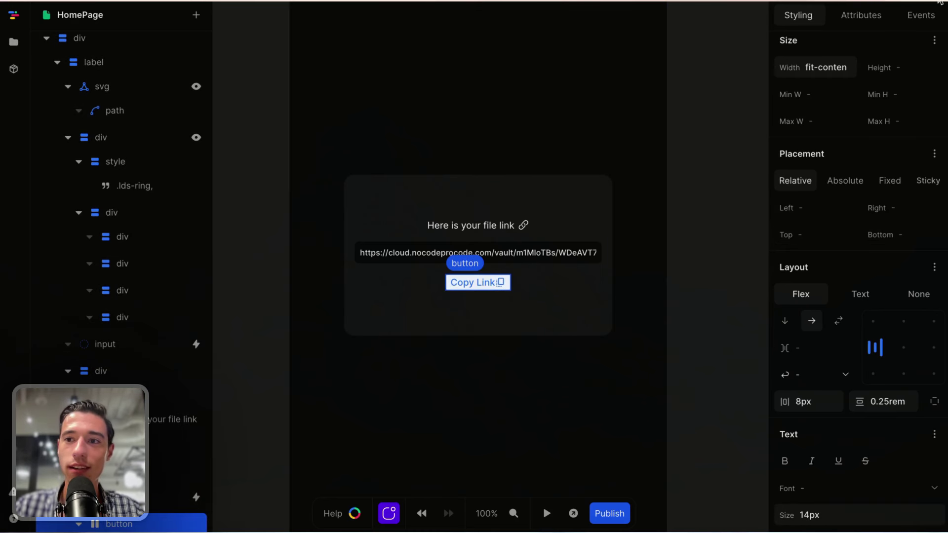
left_click(920, 17)
left_click(837, 75)
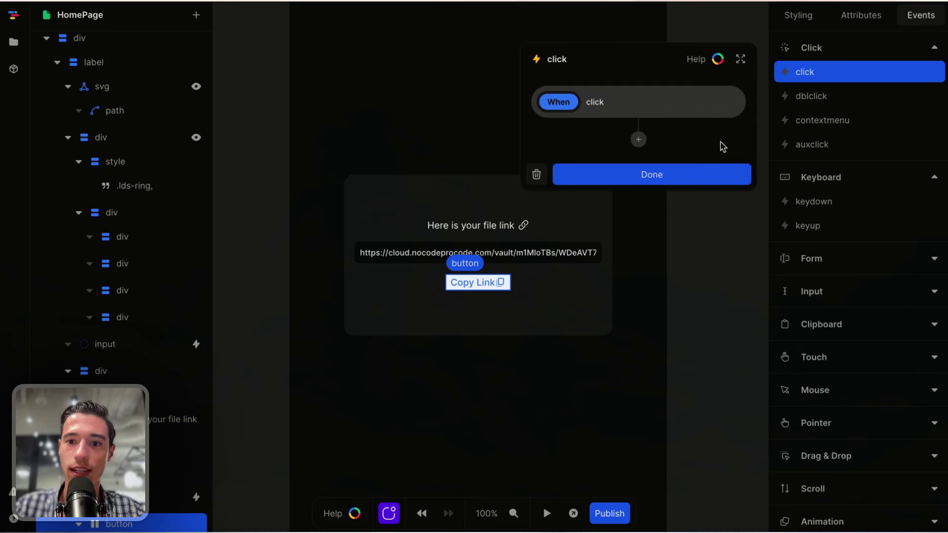
left_click(639, 140)
type("cop")
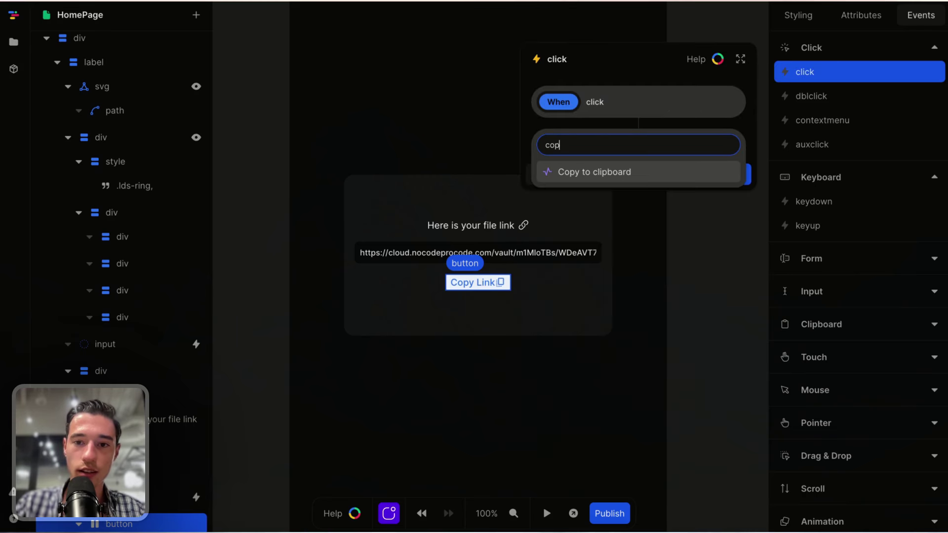
left_click(617, 173)
Bind the Copy To Clipboard action's value to the link variable and finish the click event
left_click(729, 204)
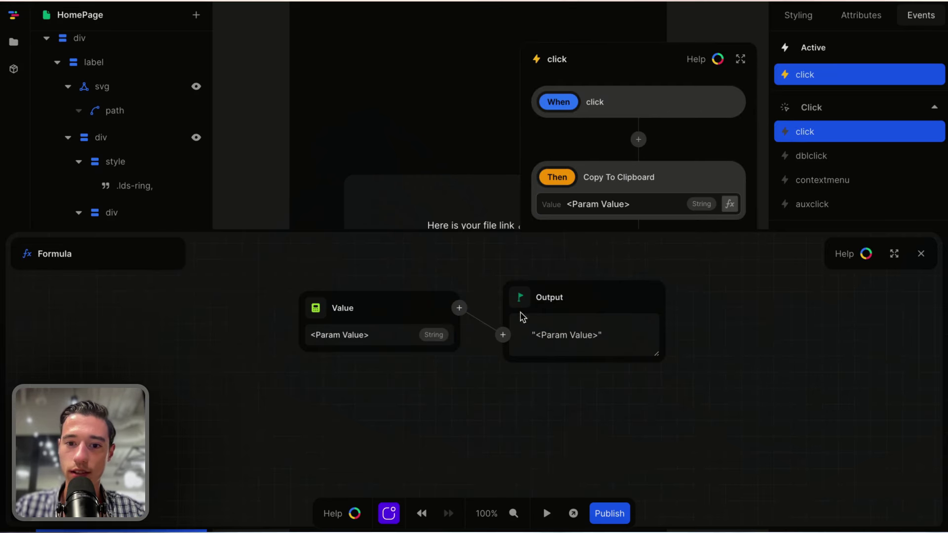
left_click(459, 308)
left_click(477, 309)
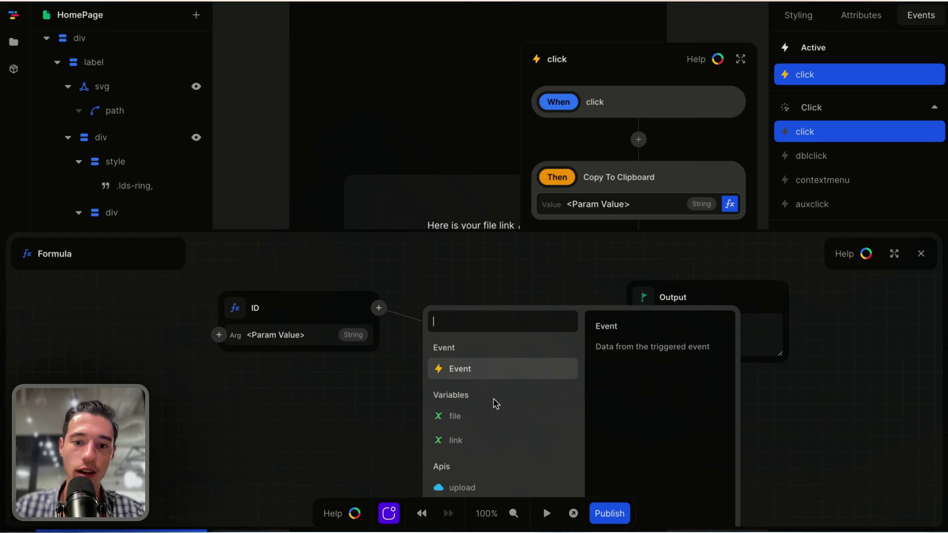
left_click(475, 440)
left_click(922, 254)
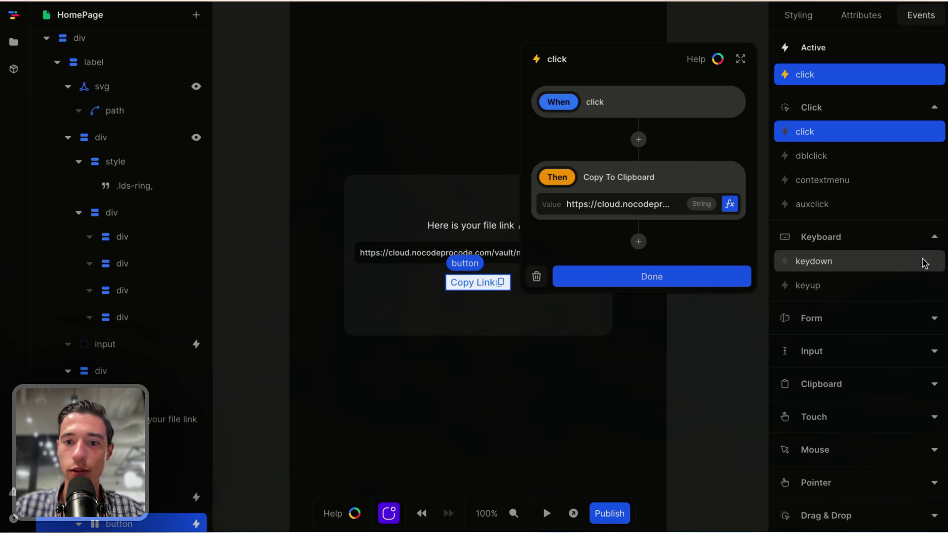
left_click(705, 283)
Run the page preview and test the Copy Link button
left_click(543, 515)
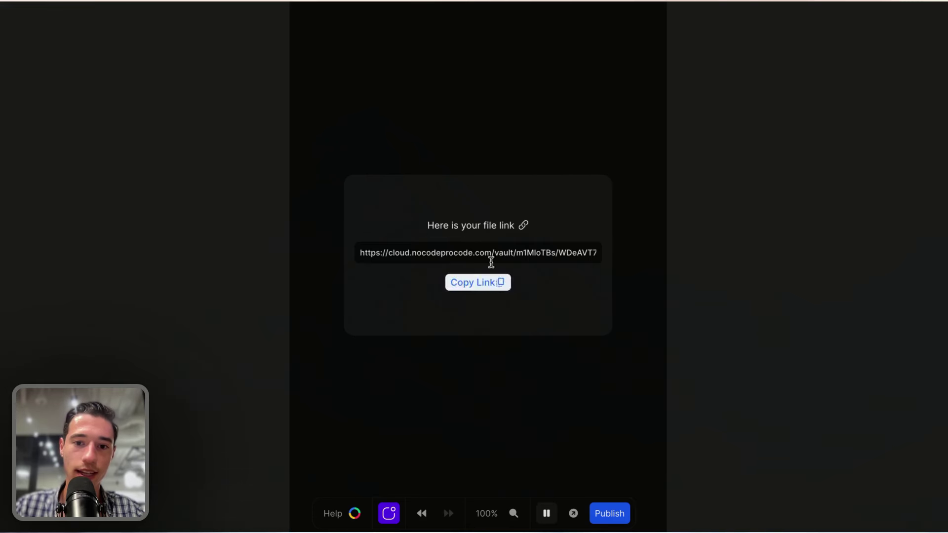
left_click(489, 284)
left_click(546, 513)
Delete the :hover style variant from the Copy Link button
left_click(501, 281)
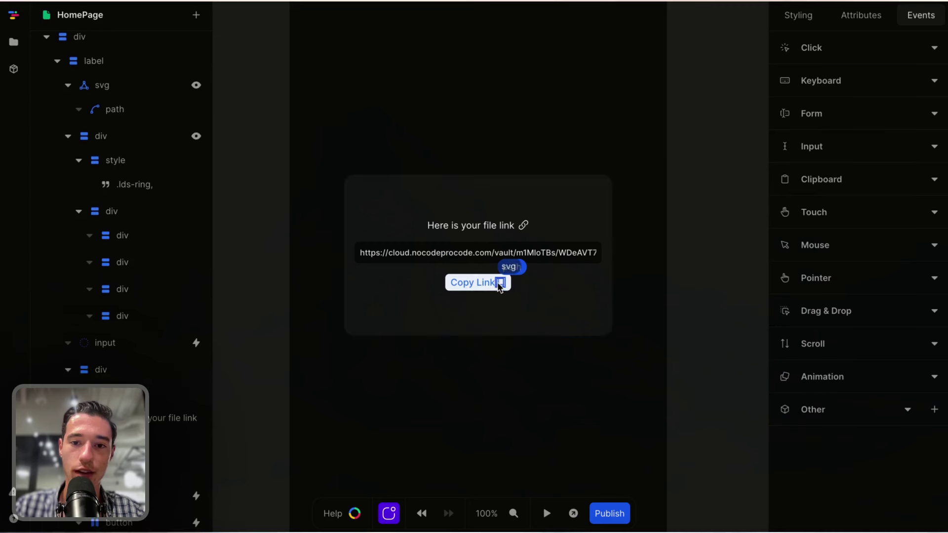
left_click(478, 285)
left_click(798, 15)
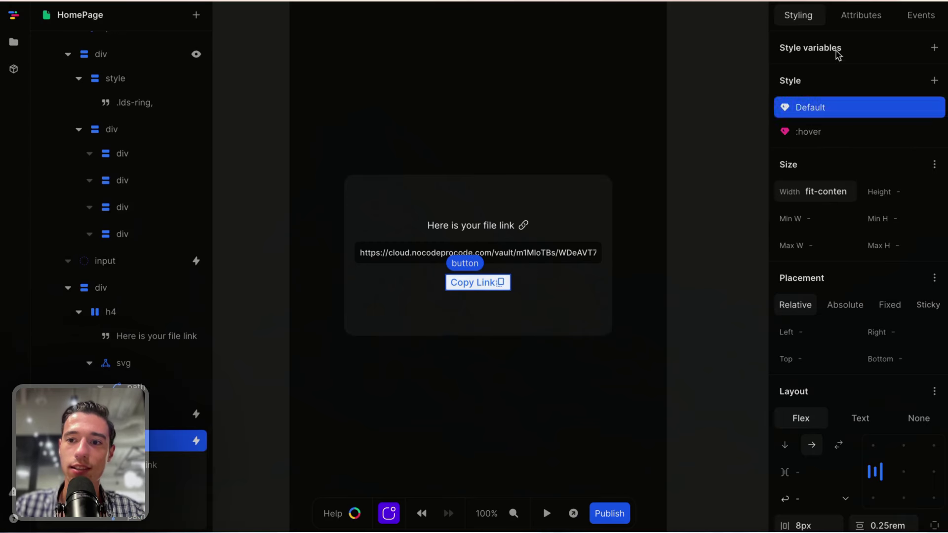
left_click(935, 133)
left_click(935, 133)
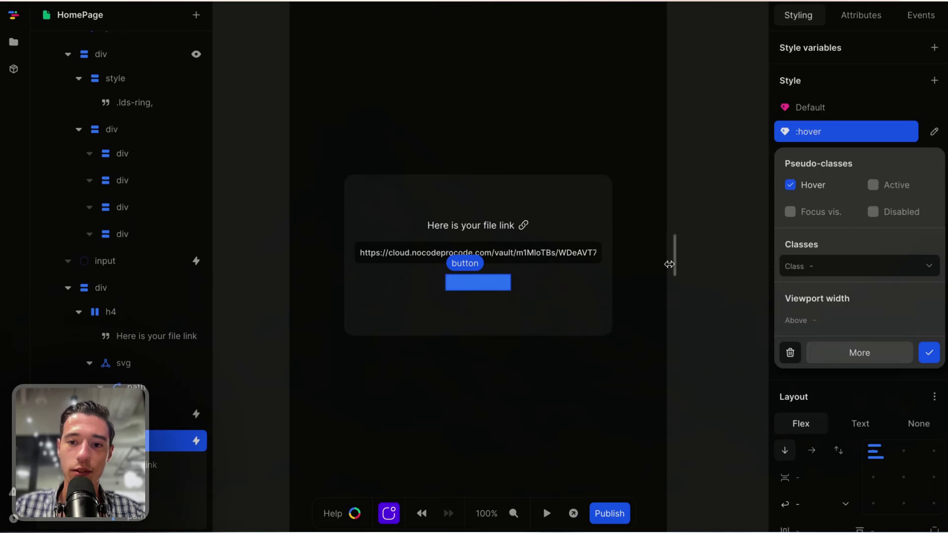
left_click(790, 352)
Preview the page and check the copied file link by pasting it into the browser's URL search
left_click(547, 514)
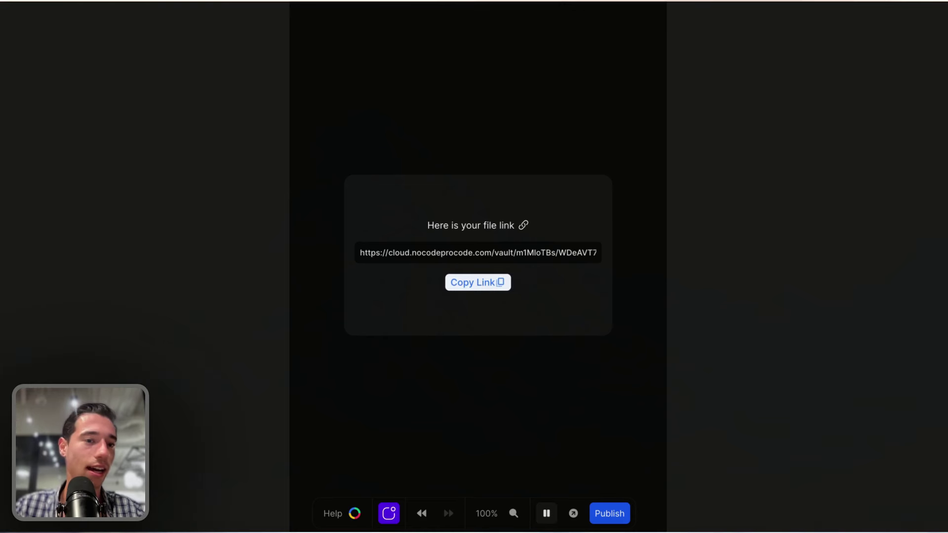
mouse_move(60, 171)
left_click(46, 212)
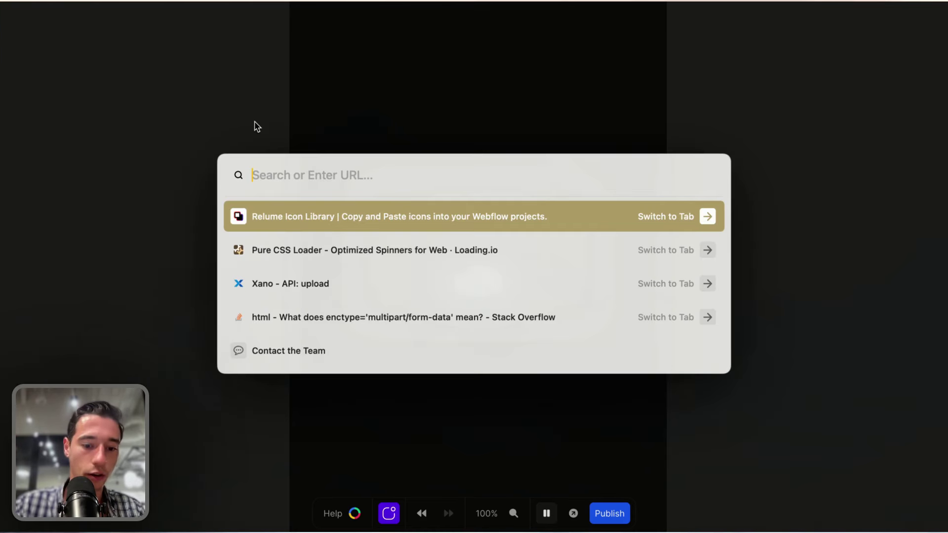
key("super+v")
key("Escape")
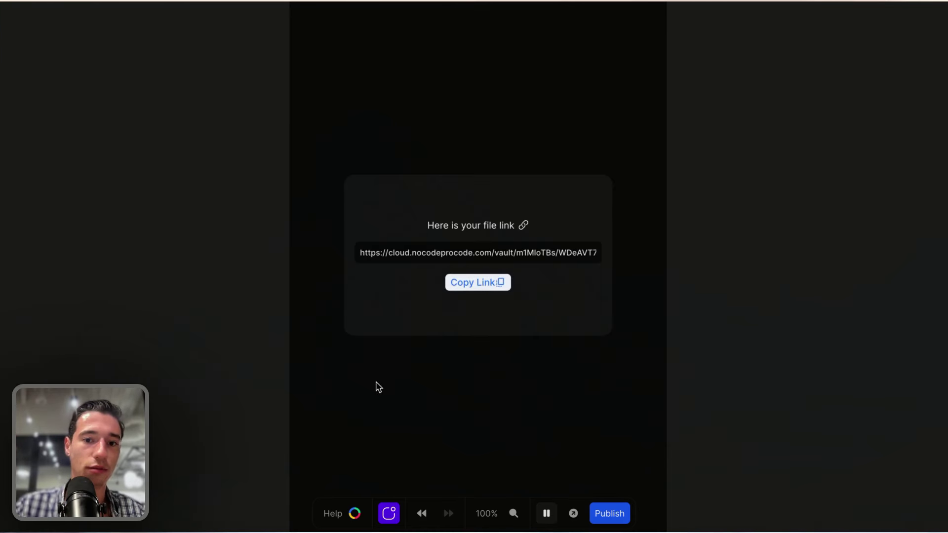
left_click(547, 513)
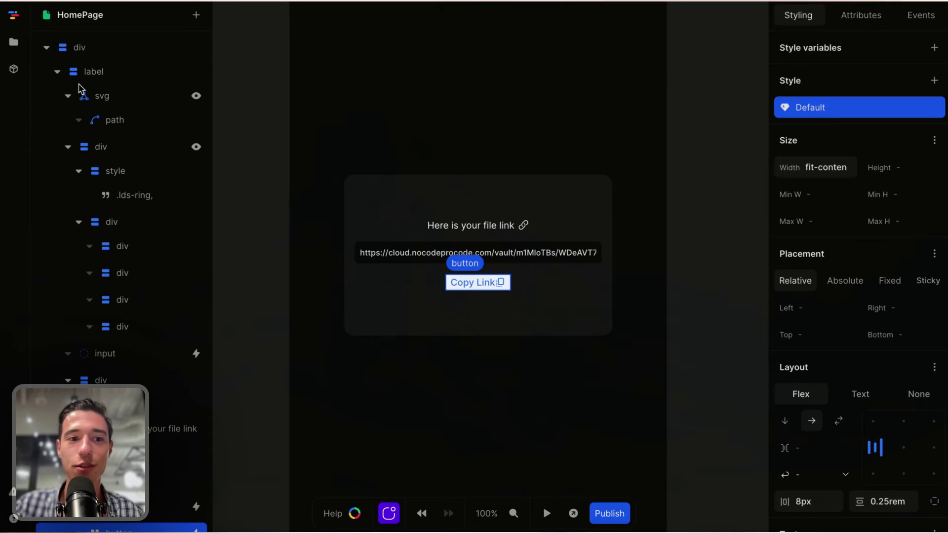
left_click(421, 130)
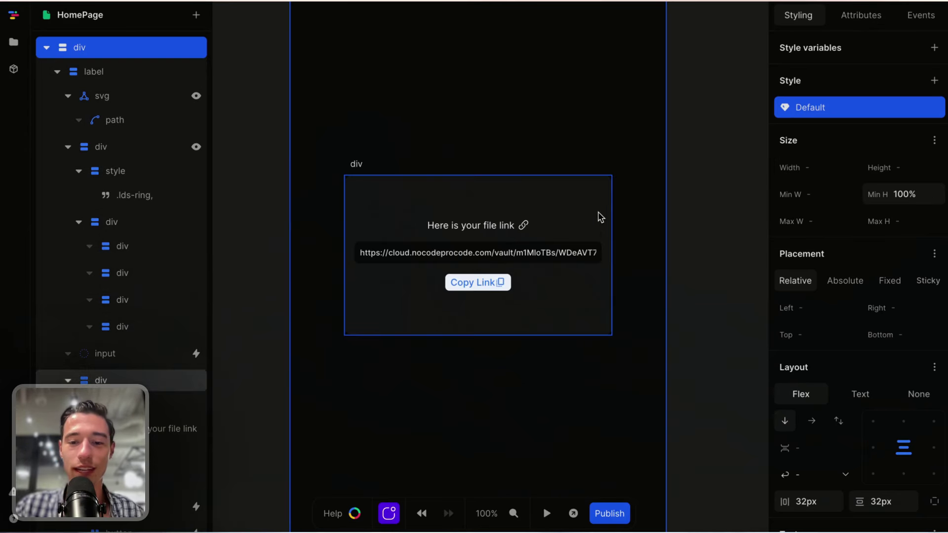
left_click(602, 209)
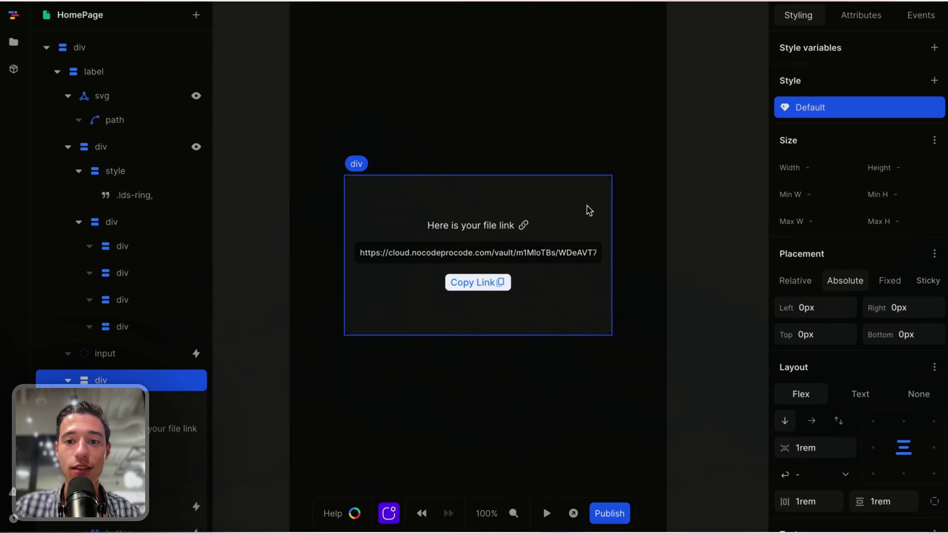
left_click(707, 95)
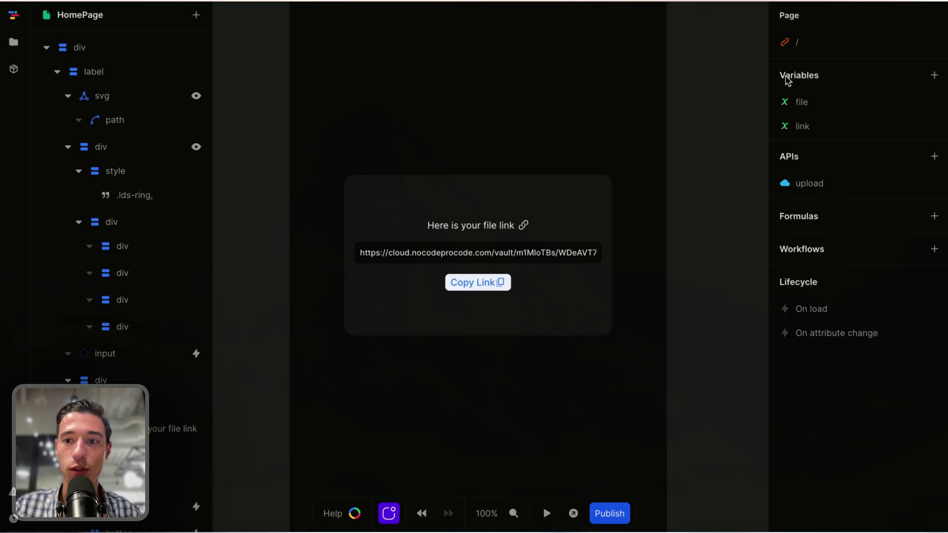
left_click(935, 76)
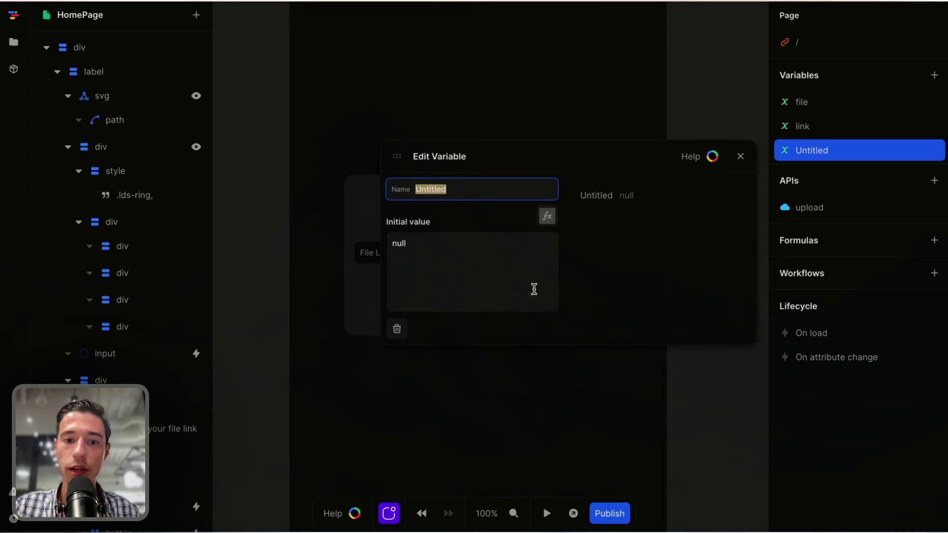
left_click(398, 329)
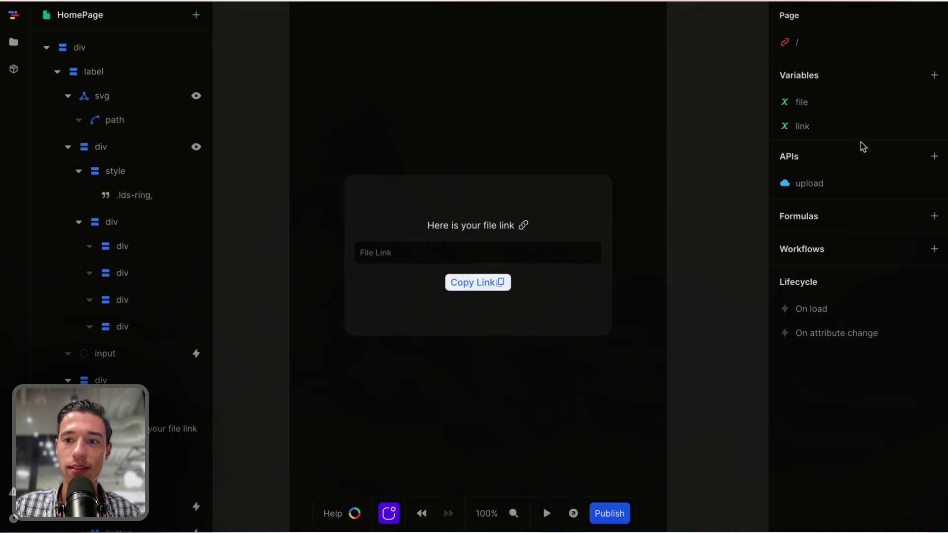
left_click(797, 133)
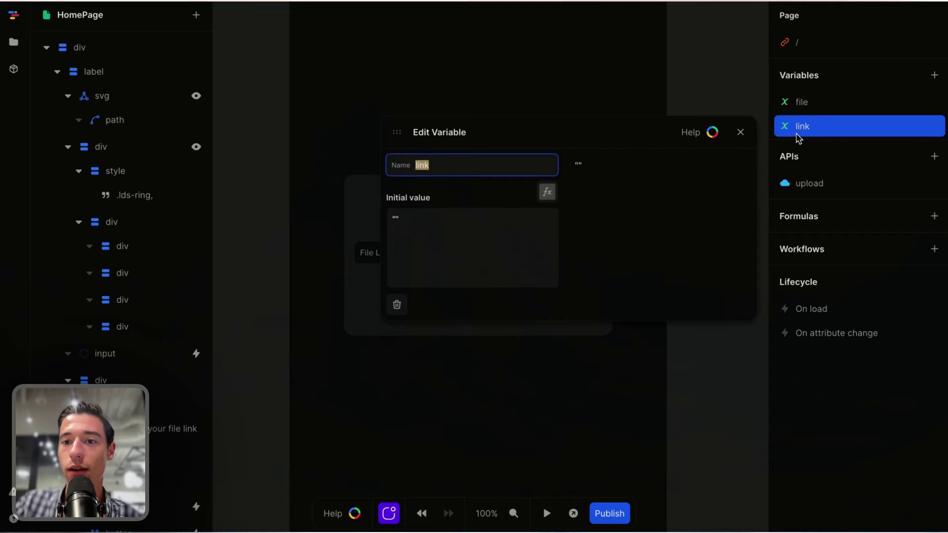
left_click(740, 132)
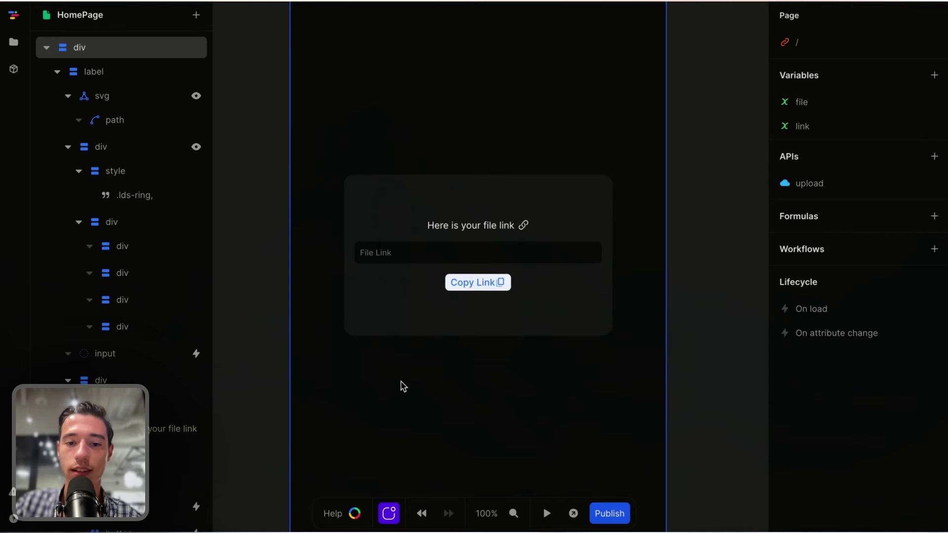
Reload the project and preview the upload card, dismissing the file picker
mouse_move(1, 390)
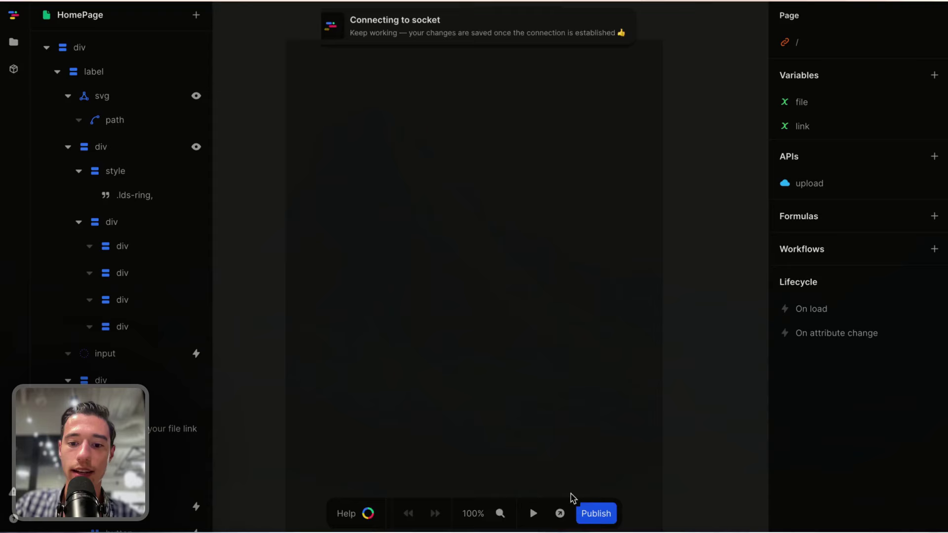
left_click(547, 514)
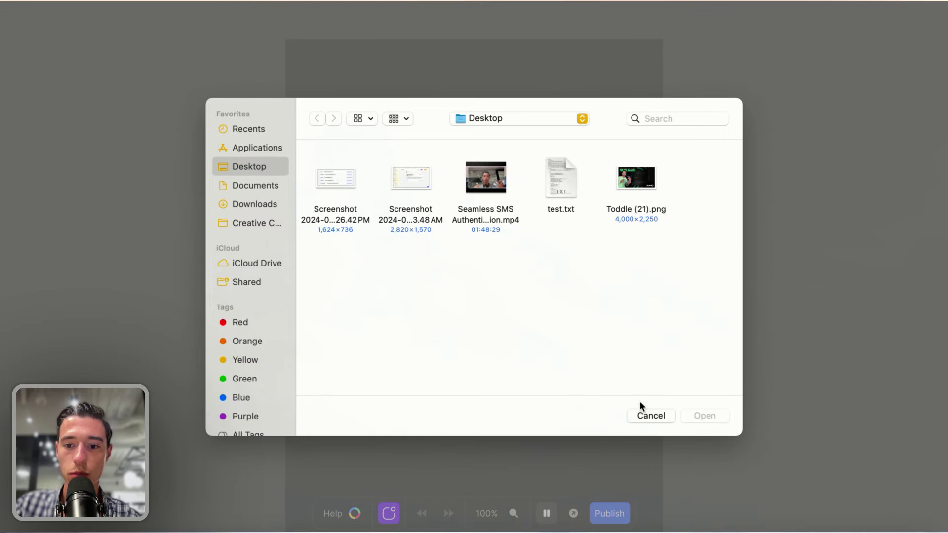
left_click(652, 417)
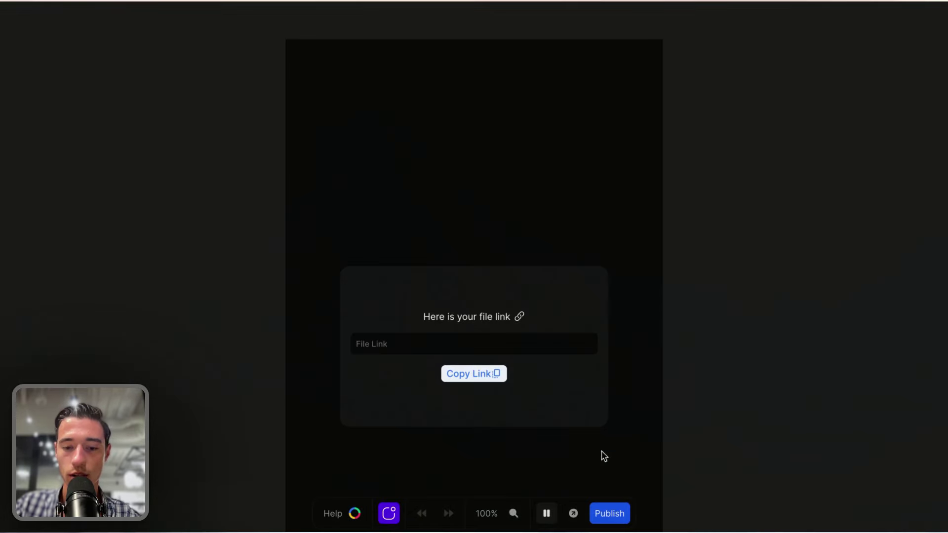
left_click(546, 515)
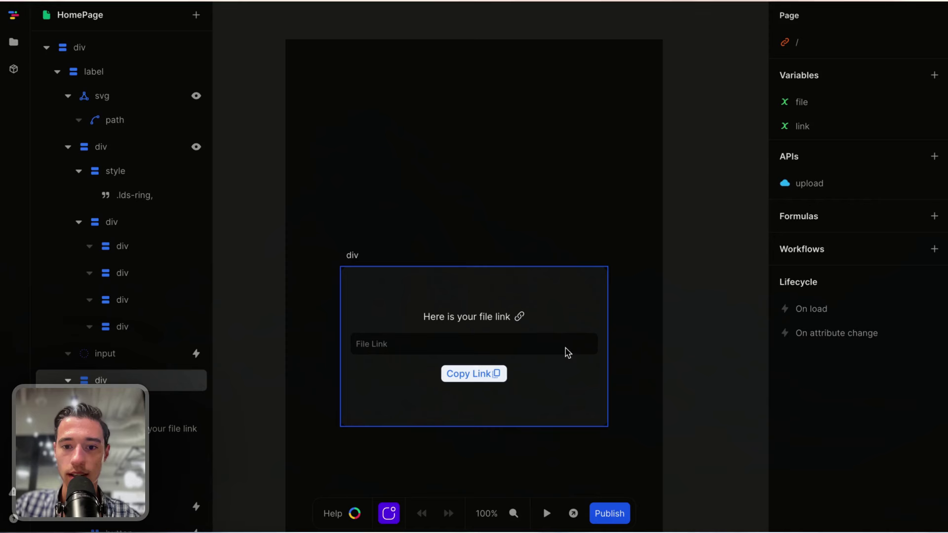
Preview the result overlay and test its file link input and empty background area, cancelling the file picker
left_click(596, 296)
scroll(595, 294, "down", 3)
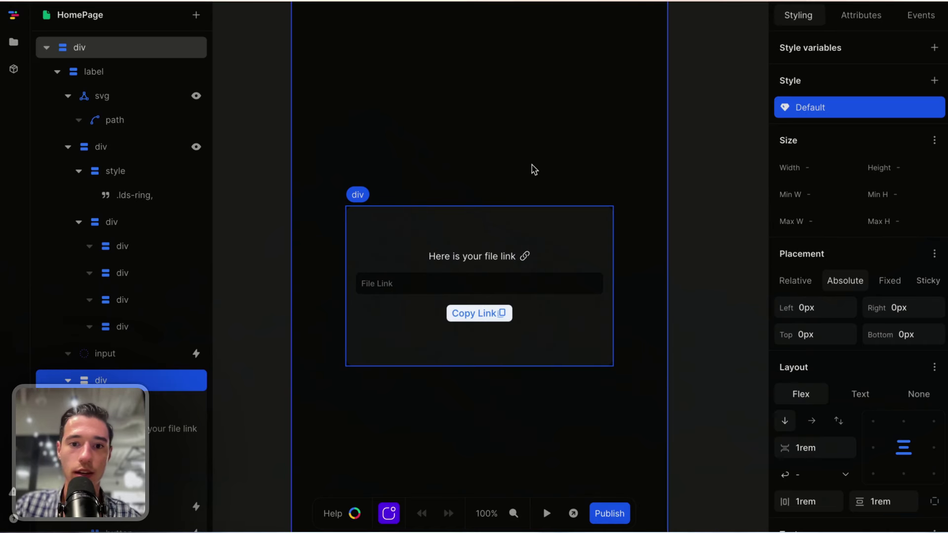
left_click(547, 514)
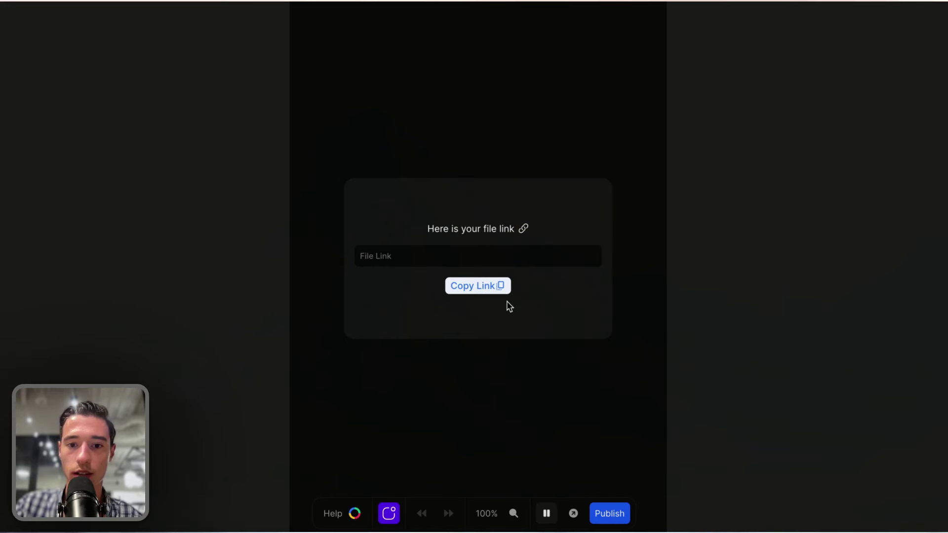
left_click(498, 247)
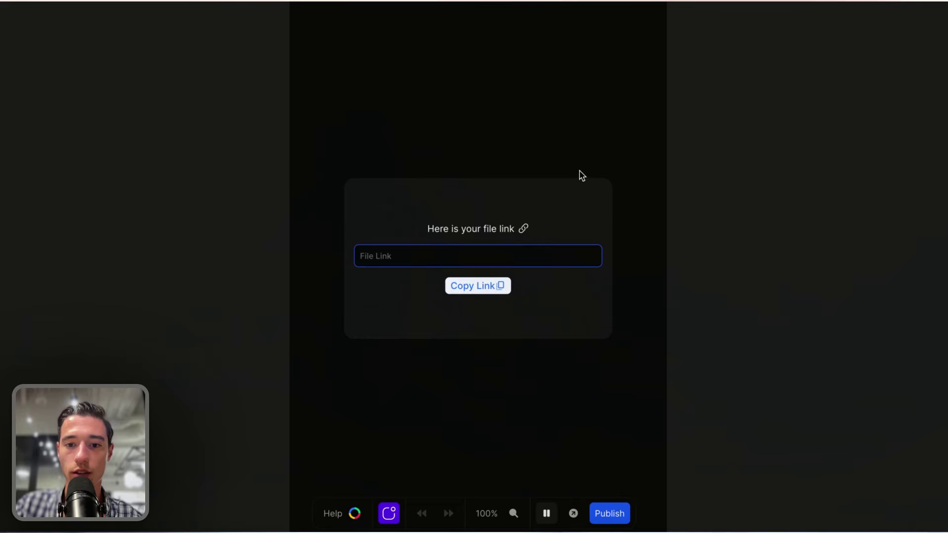
left_click(573, 214)
left_click(644, 413)
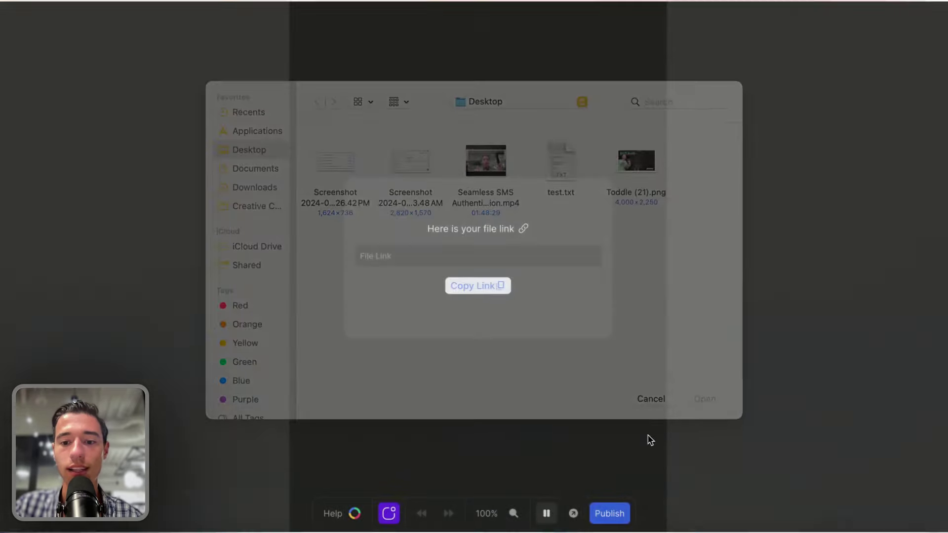
left_click(547, 513)
Add an attribute named style to the selected overlay div and open its value in the formula editor
mouse_move(692, 178)
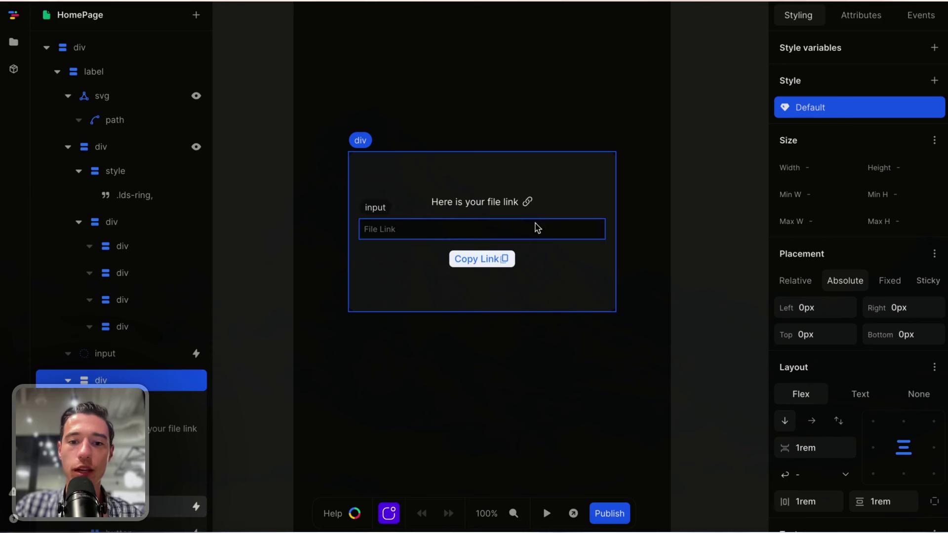
left_click(869, 20)
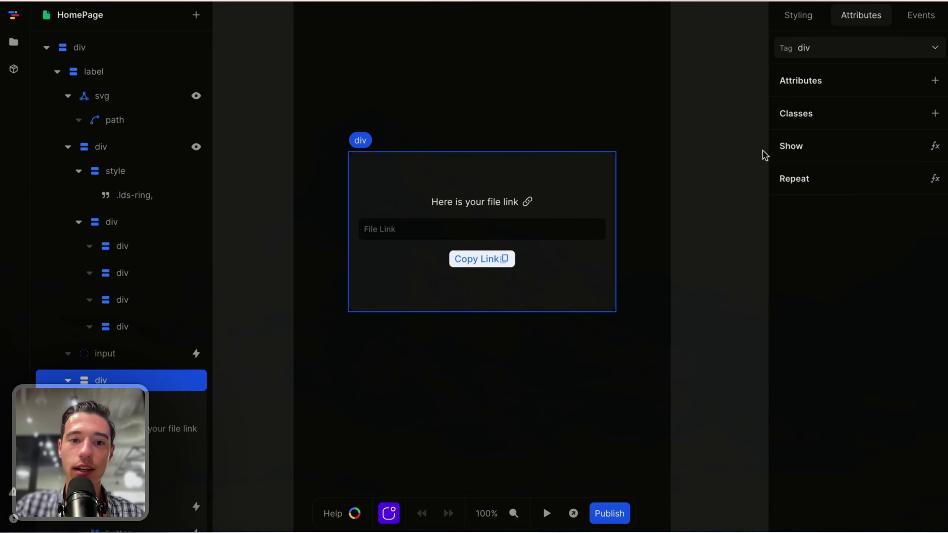
left_click(936, 81)
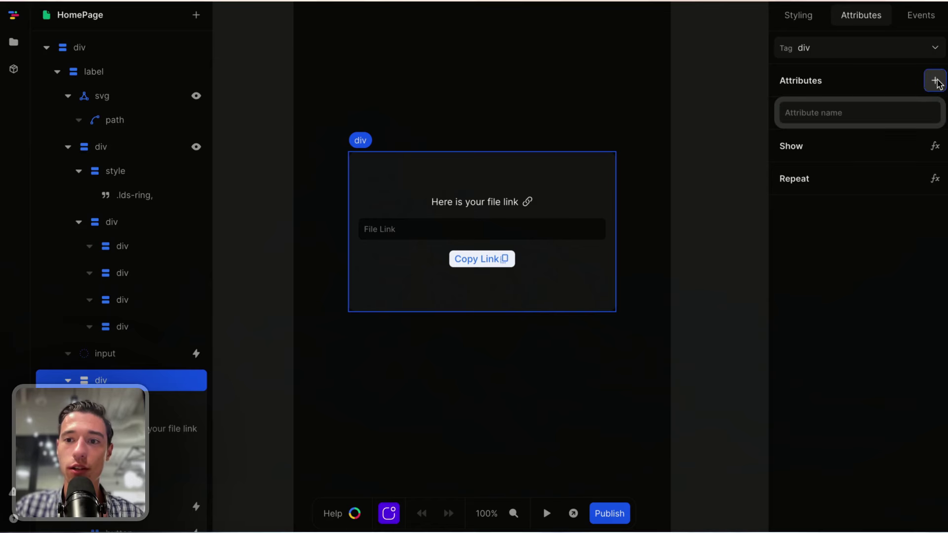
left_click(833, 112)
type("style")
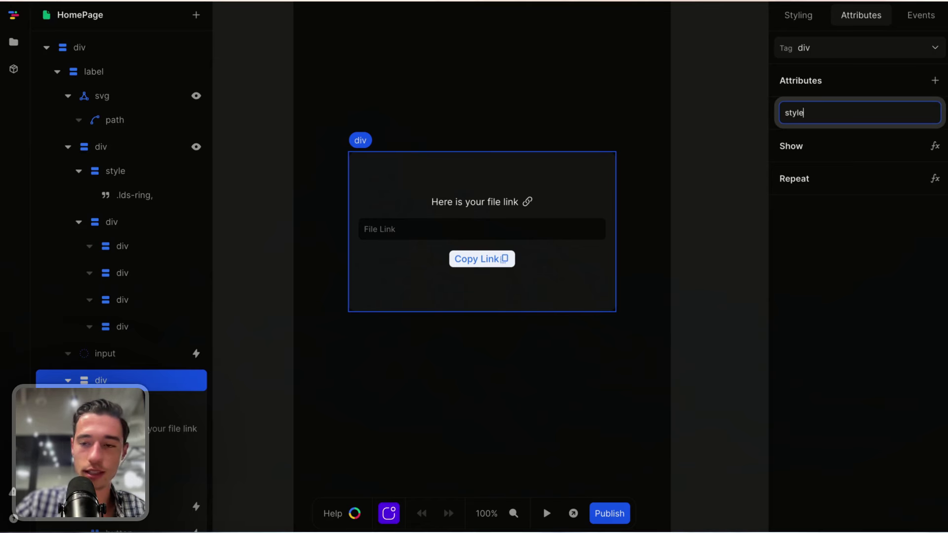
key("Return")
left_click(909, 107)
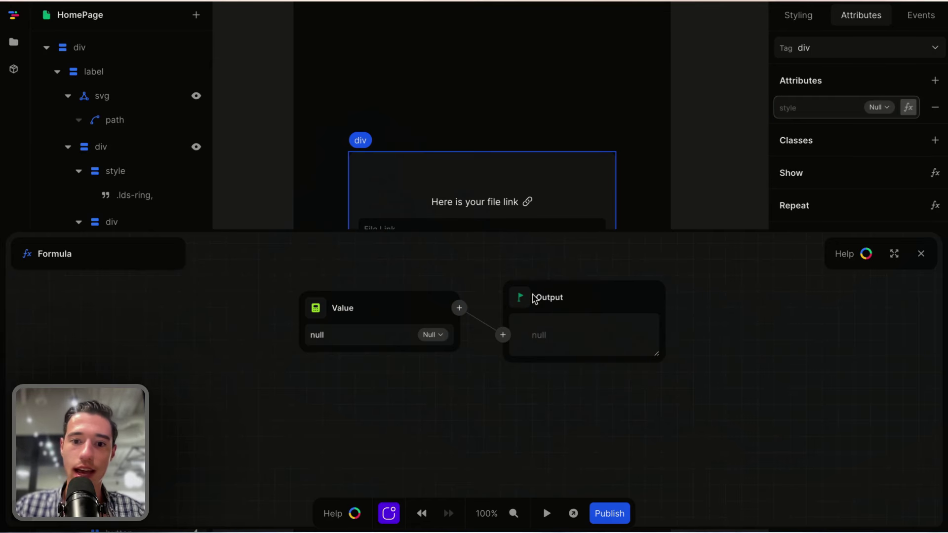
Insert an If formula before the output and feed its condition with the Size of the file variable
left_click(478, 307)
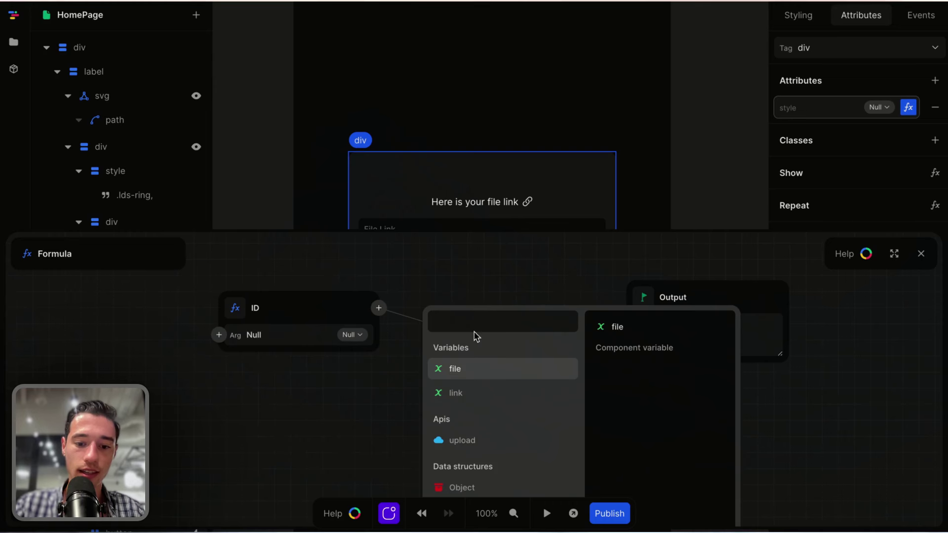
type("if")
left_click(444, 352)
left_click(422, 321)
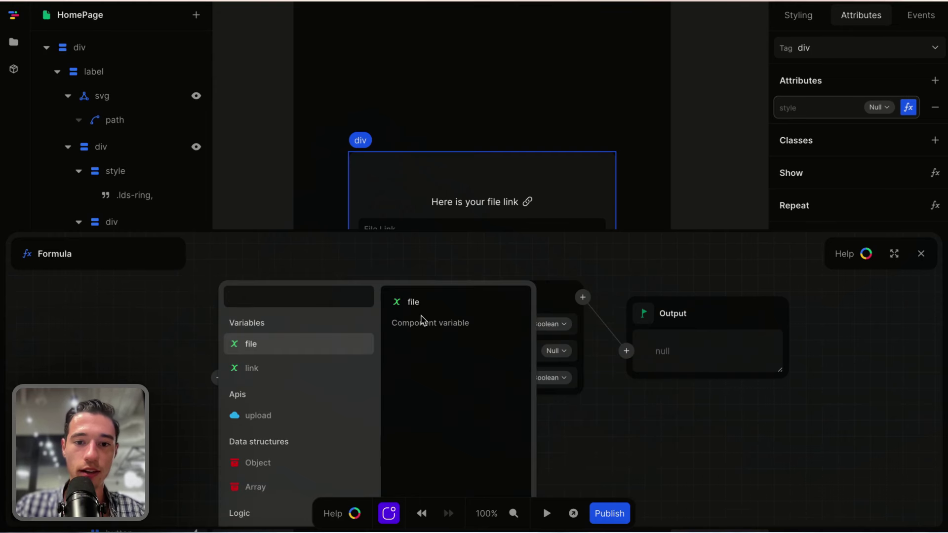
left_click(351, 345)
left_click(378, 298)
type("s")
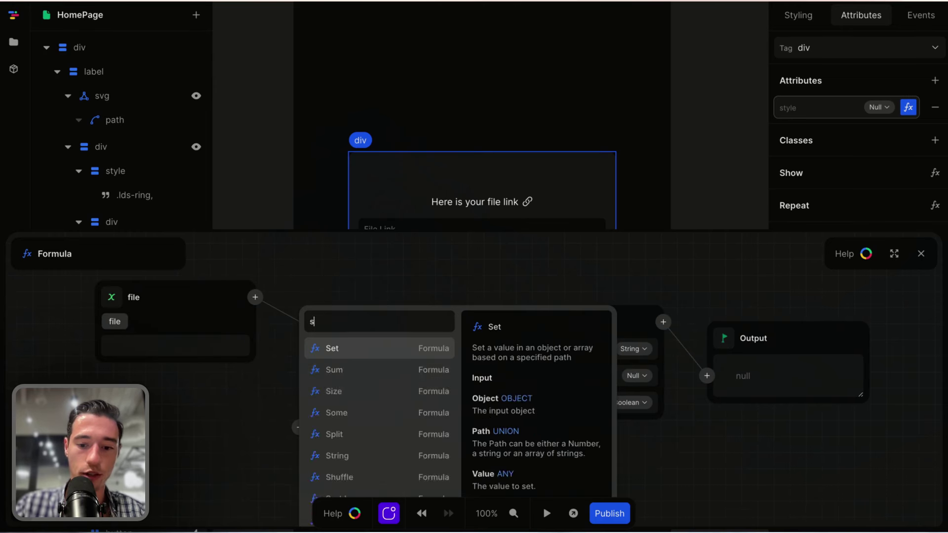
type("ize")
left_click(355, 352)
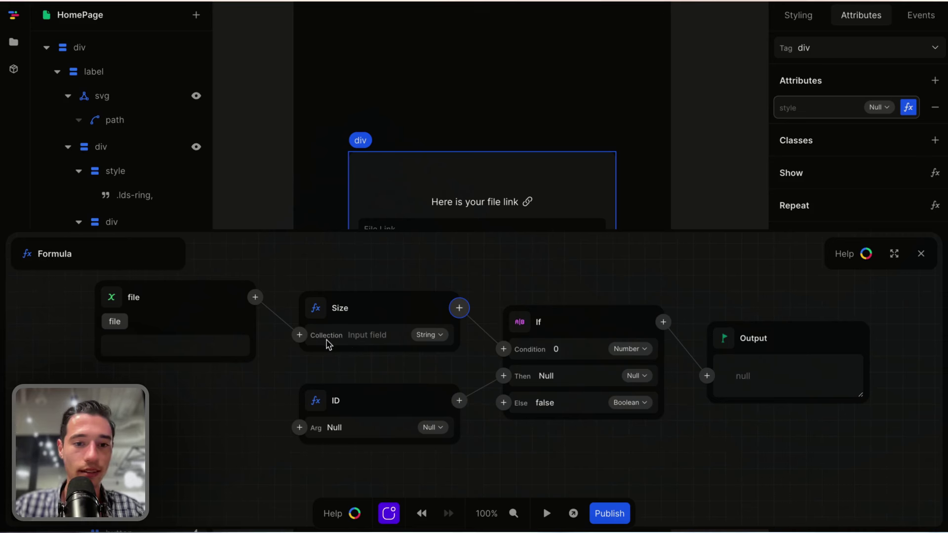
Insert a Greater than formula between Size and the If condition, with 0 as its second value
left_click(460, 309)
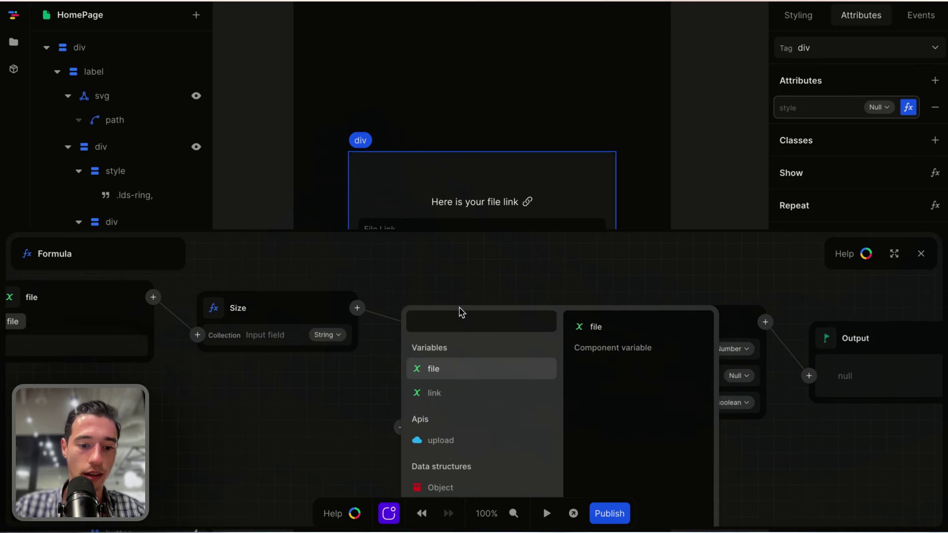
type("eq")
key("BackSpace")
key("BackSpace")
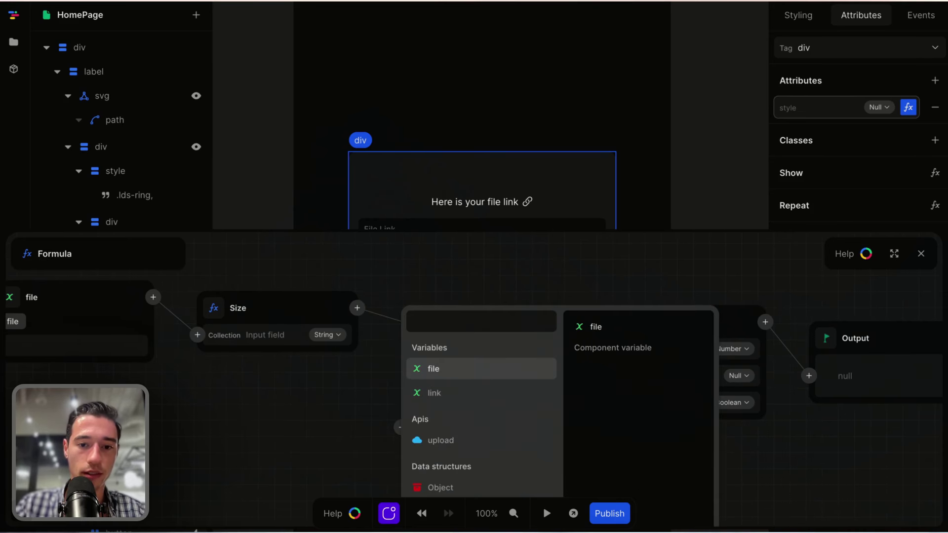
type("gr")
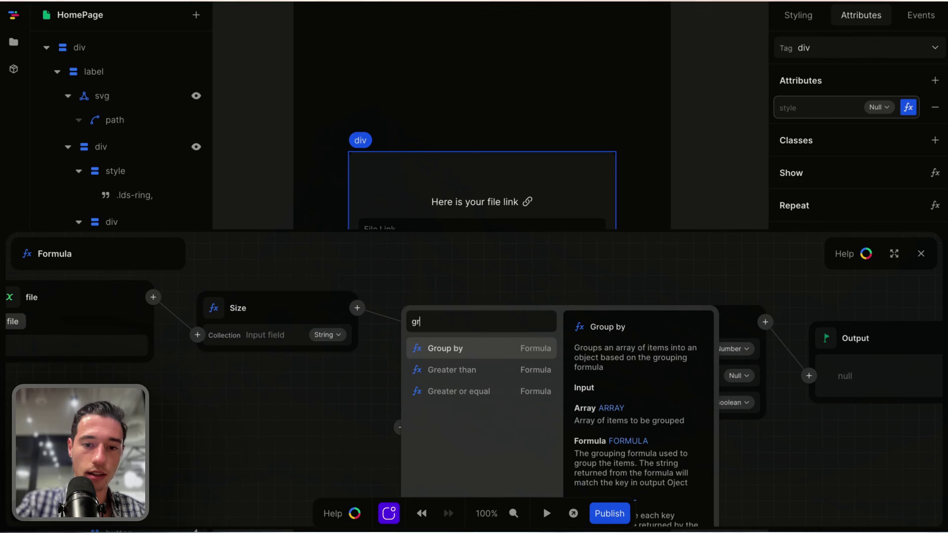
left_click(460, 373)
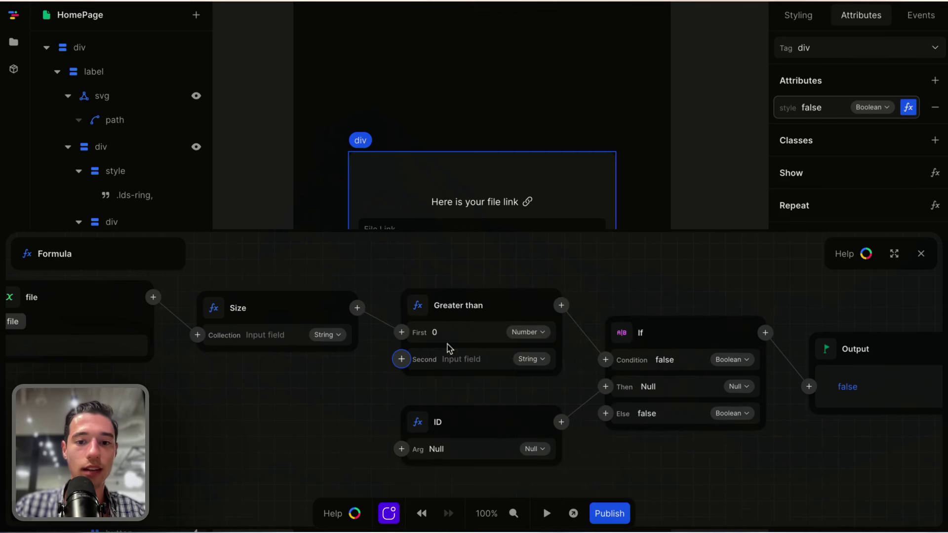
left_click(450, 362)
type("0")
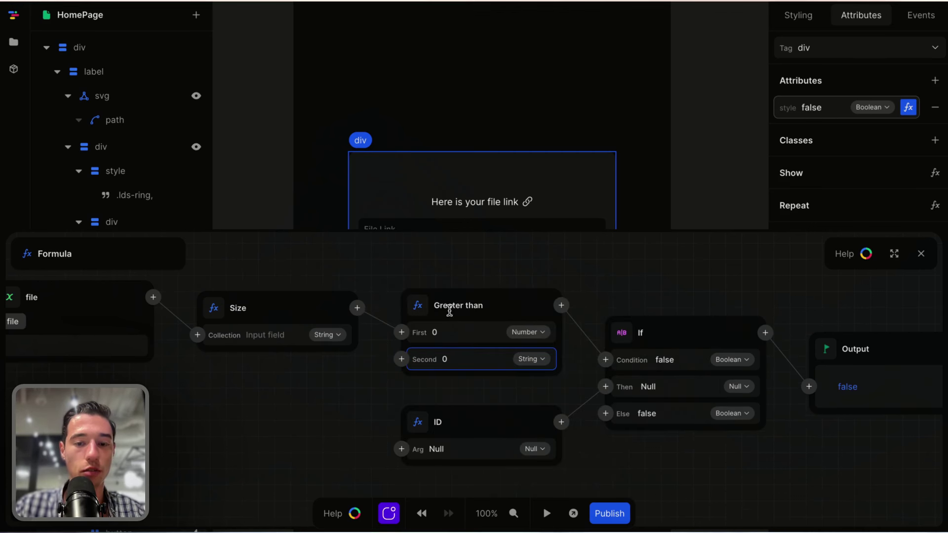
scroll(629, 268, "left", 3)
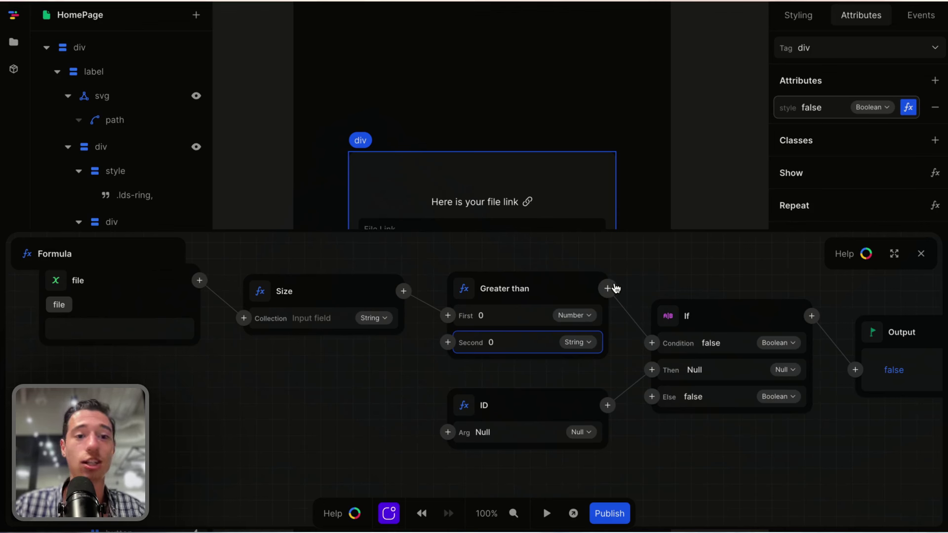
left_click(612, 288)
left_click(618, 257)
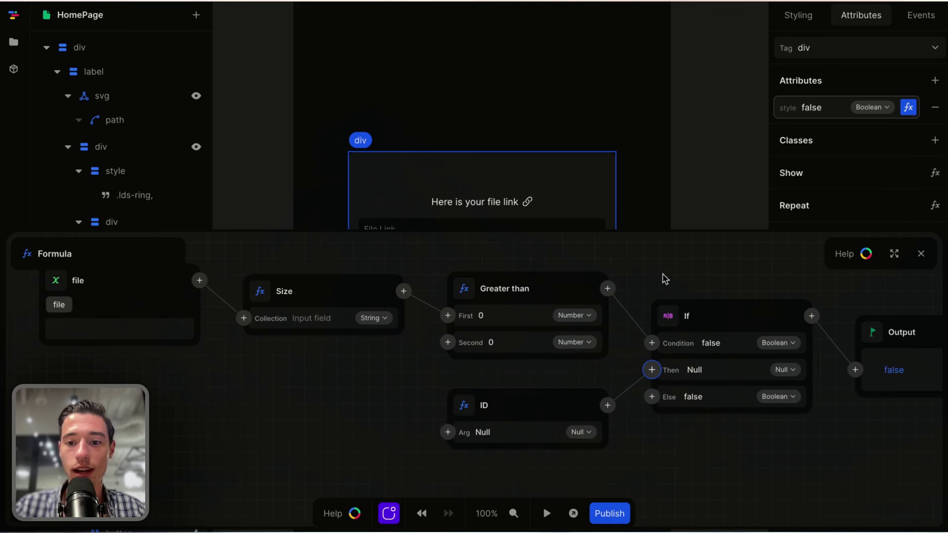
Set the If formula's Then value to "opacity: 1; z-index: 99"
double_click(715, 368)
key("BackSpace")
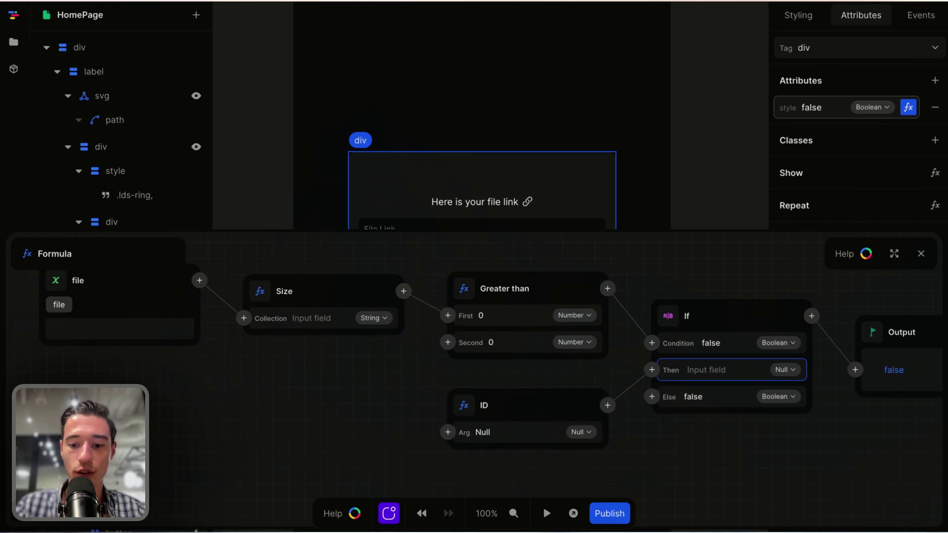
type("opacity: 1; z-")
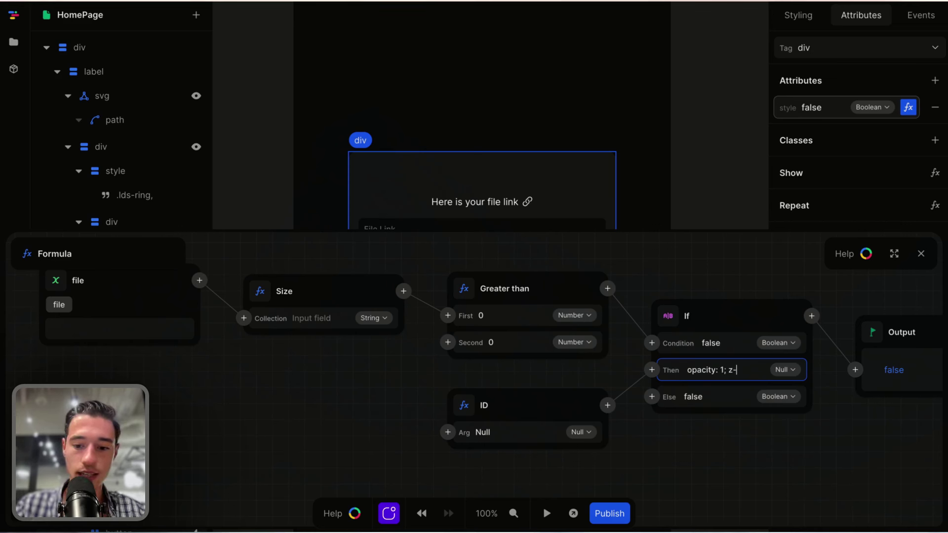
type("index:")
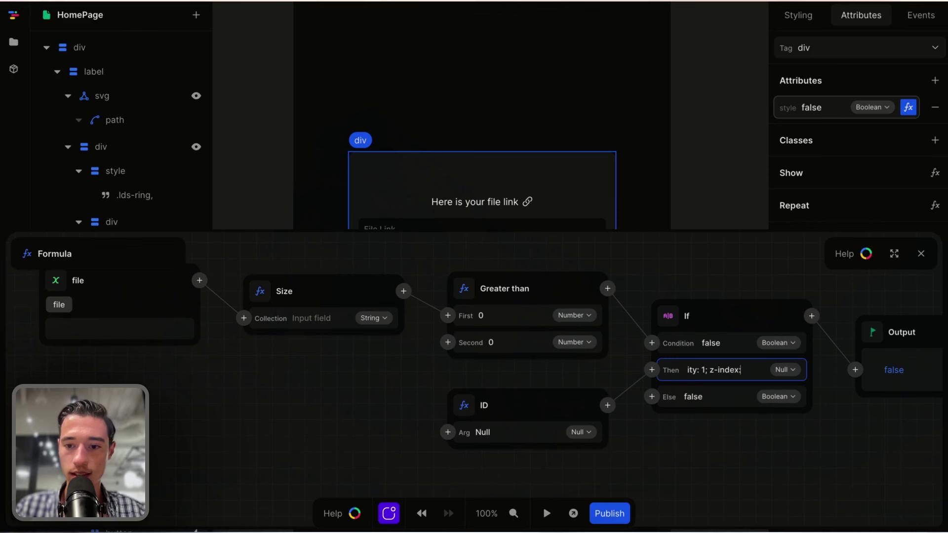
type(" 999")
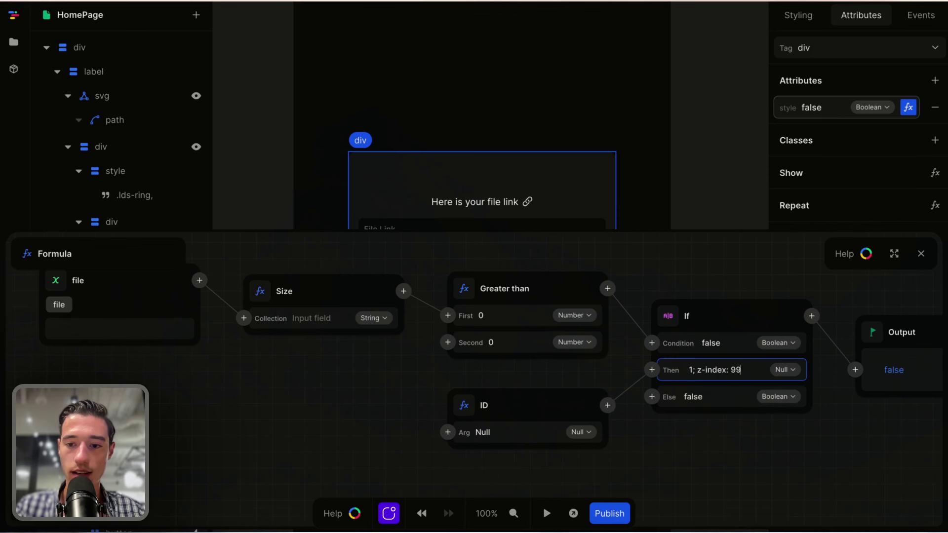
Set the If formula's Else value to "opacity: 0; z-index: -1;" and close the formula editor
left_click(724, 406)
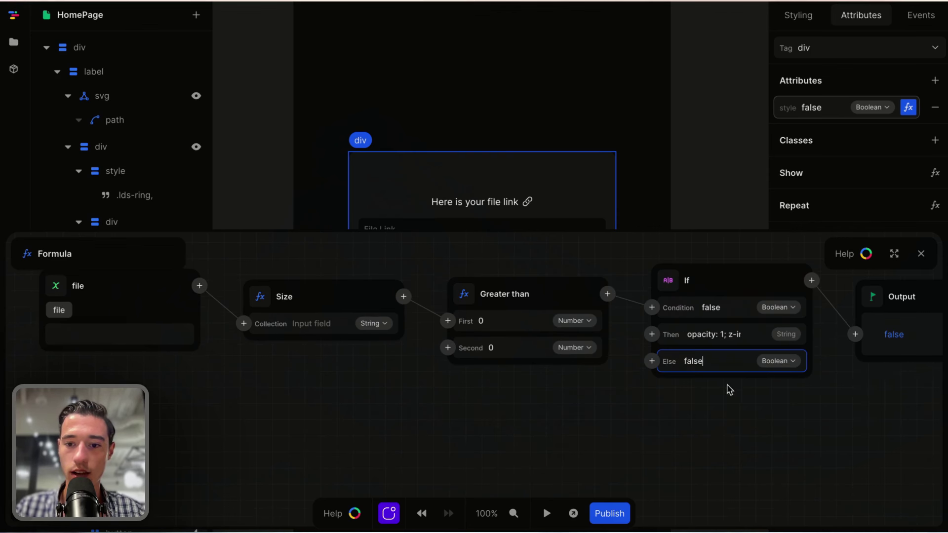
double_click(729, 363)
key("BackSpace")
type("opacity: 0;")
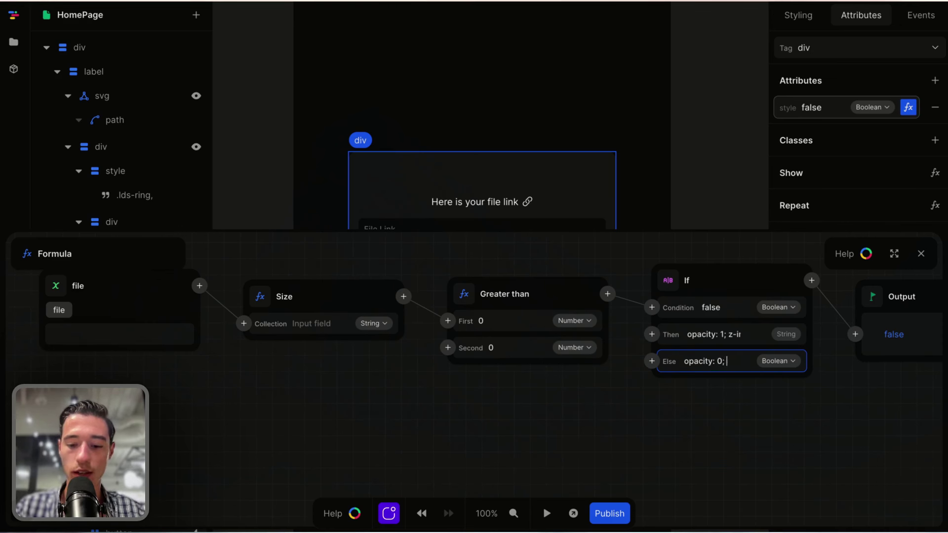
type(" z-index")
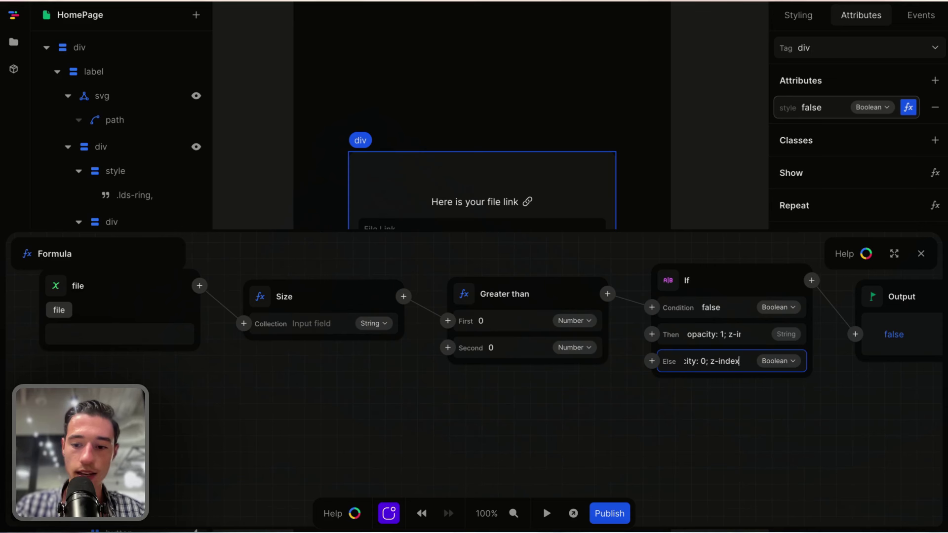
type(":")
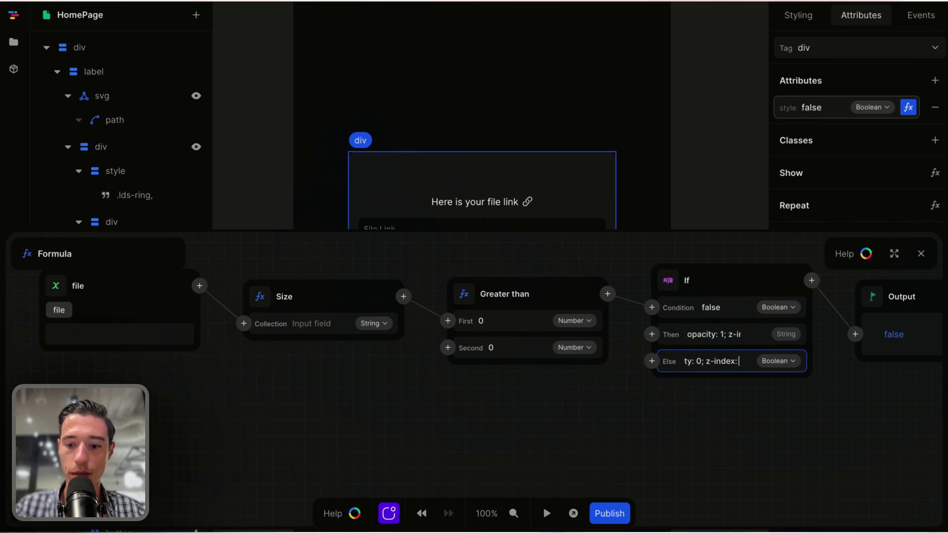
type(" -")
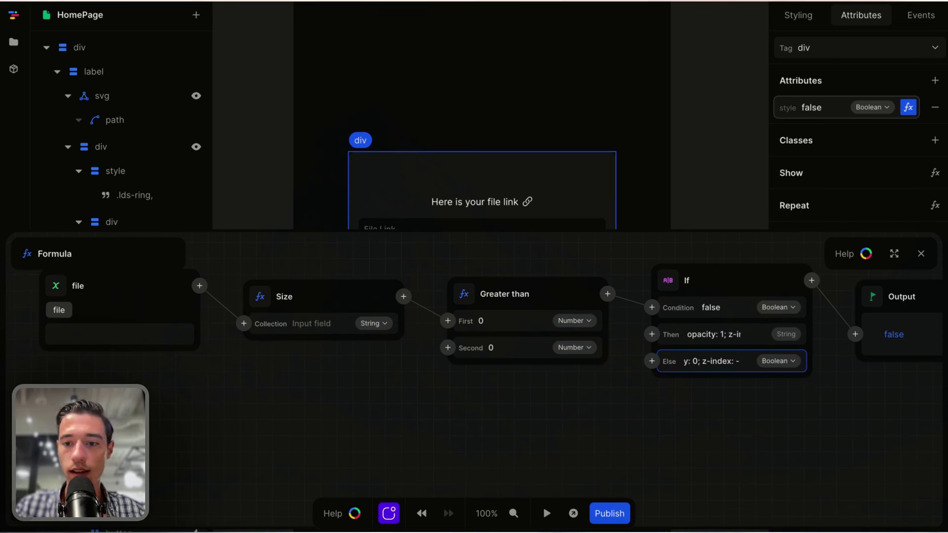
type("1;")
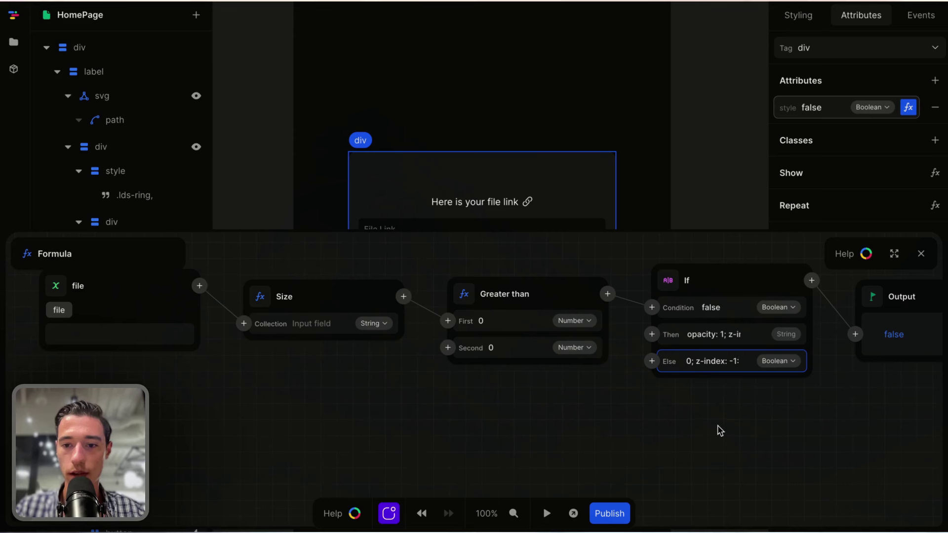
left_click(720, 431)
left_click(922, 254)
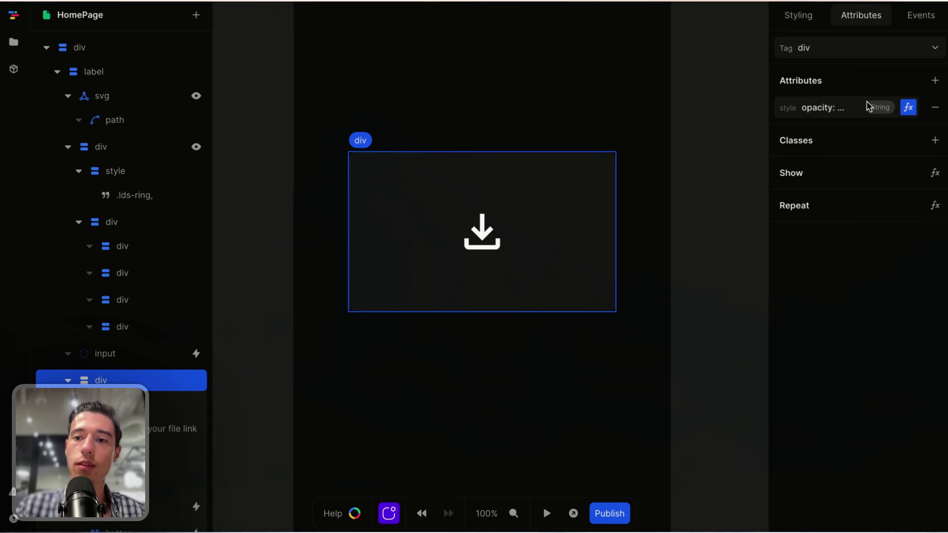
Add a 300 ms ease transition on all properties to the overlay div
left_click(805, 11)
scroll(908, 390, "down", 10)
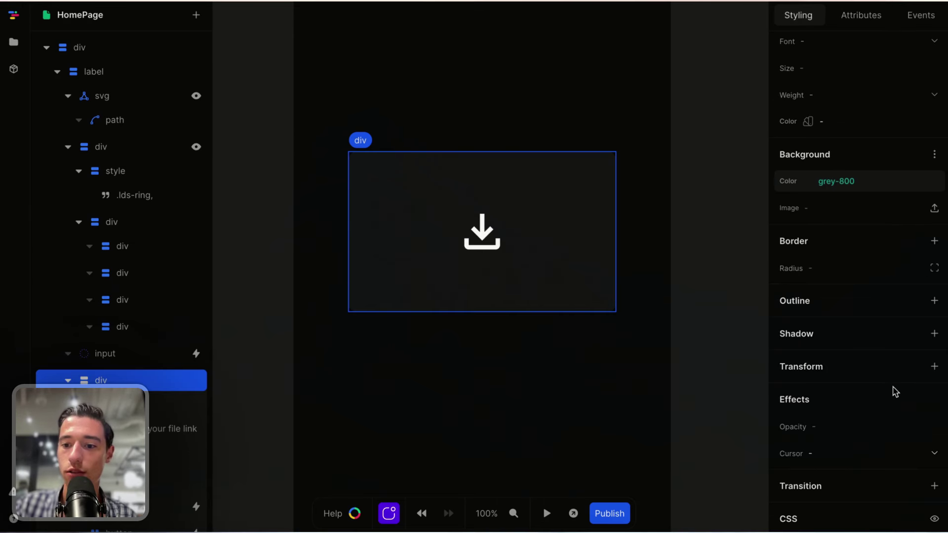
left_click(933, 486)
left_click(610, 190)
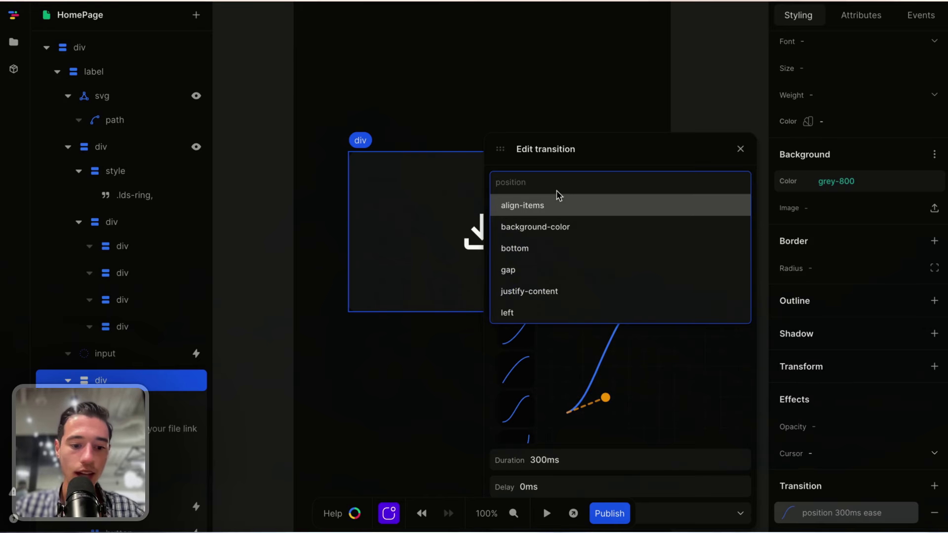
type("all")
left_click(612, 155)
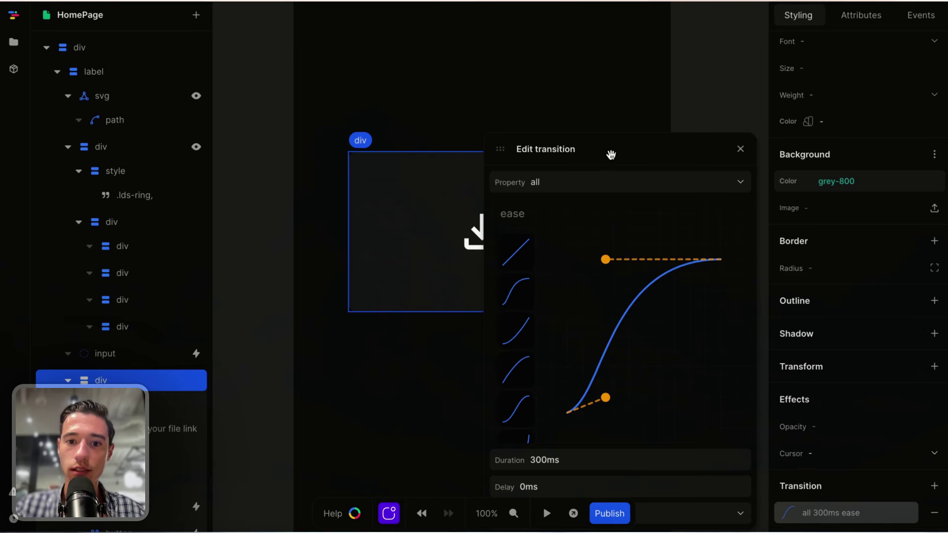
left_click(740, 148)
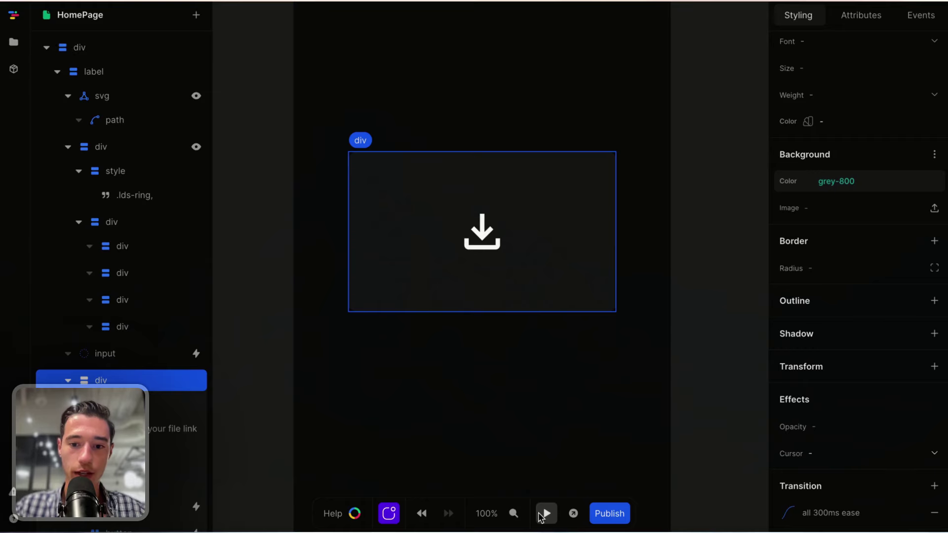
Preview the upload card by choosing Toddle (21).png as the file, and return to the editor
left_click(547, 513)
left_click(522, 247)
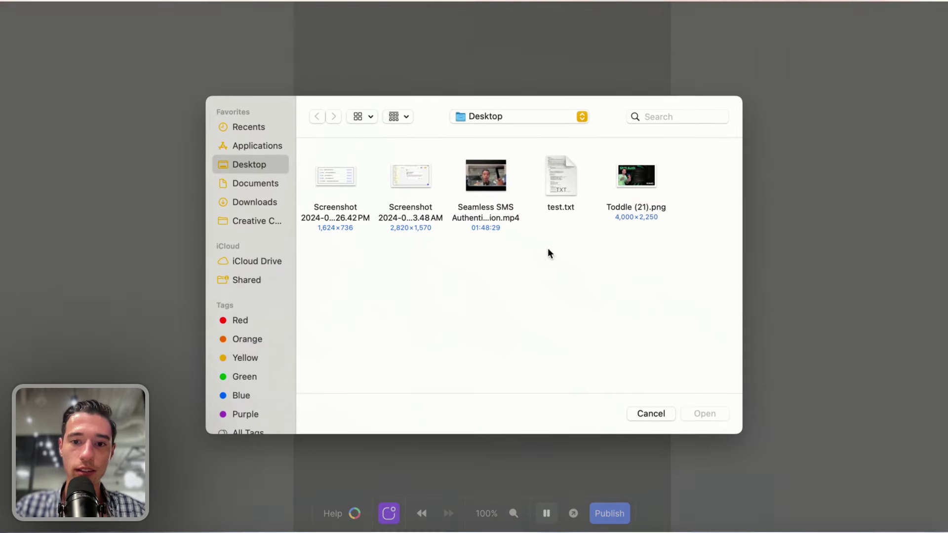
left_click(637, 178)
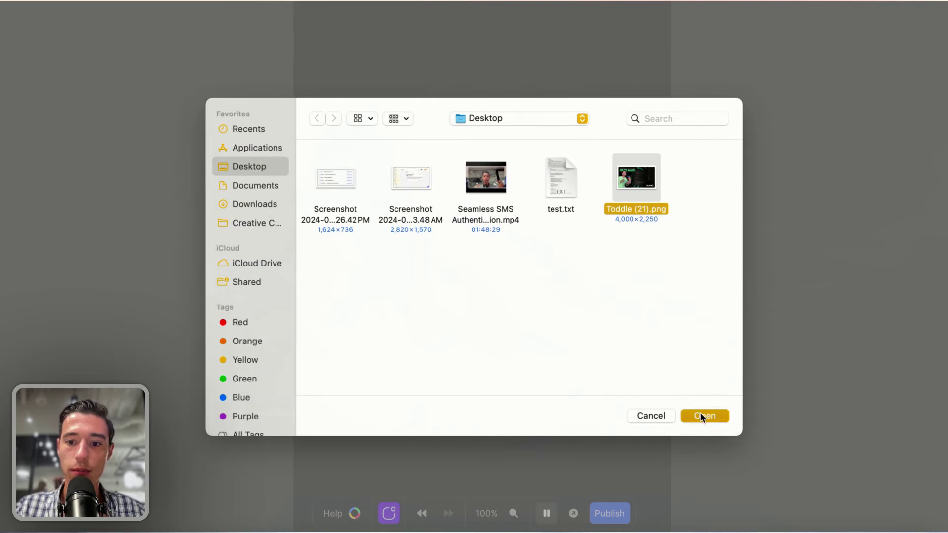
left_click(700, 415)
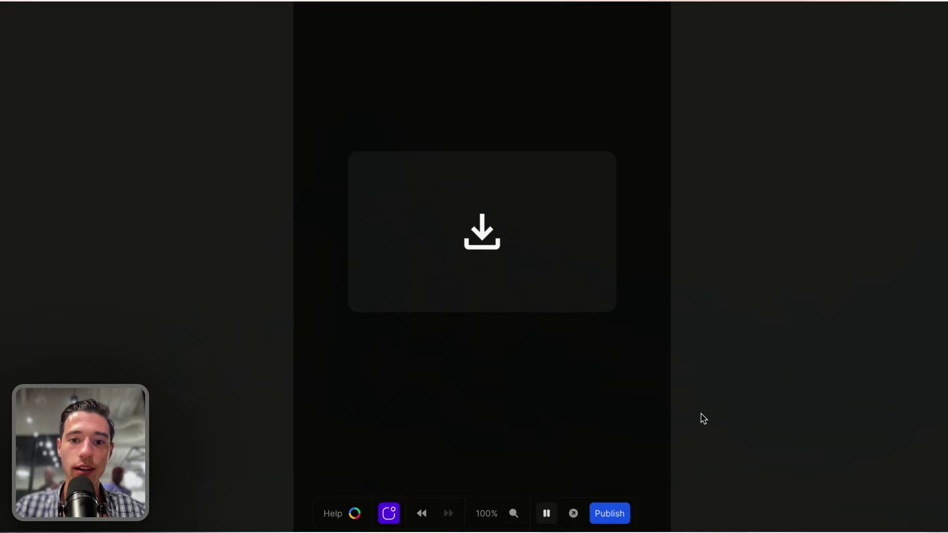
left_click(546, 514)
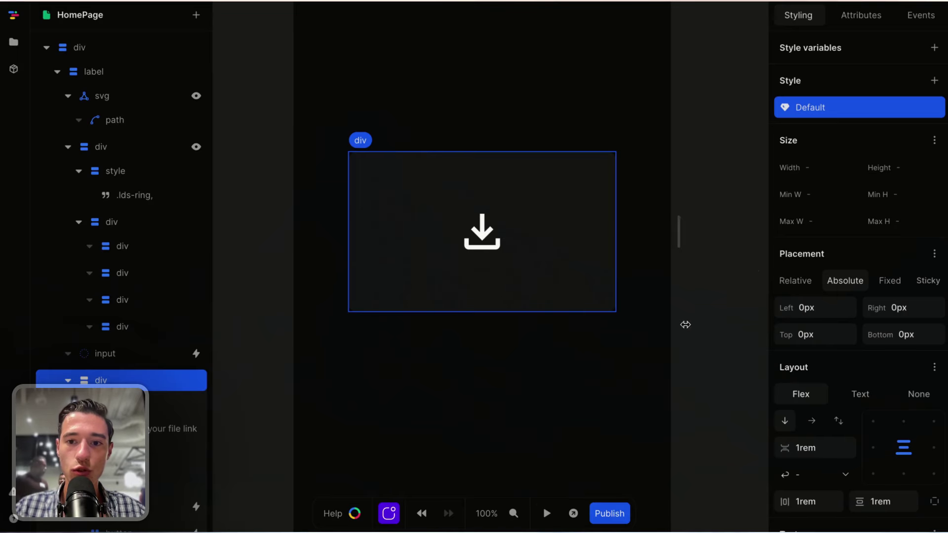
Check the link variable's value, and examine the overlay div's style formula from the file variable through Size and Greater than to If
left_click(814, 129)
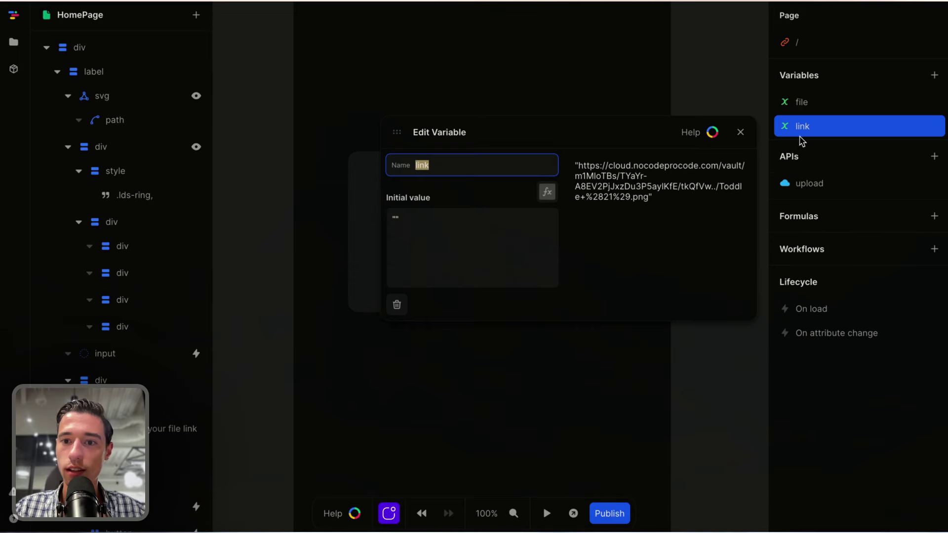
left_click(739, 132)
scroll(165, 442, "down", 4)
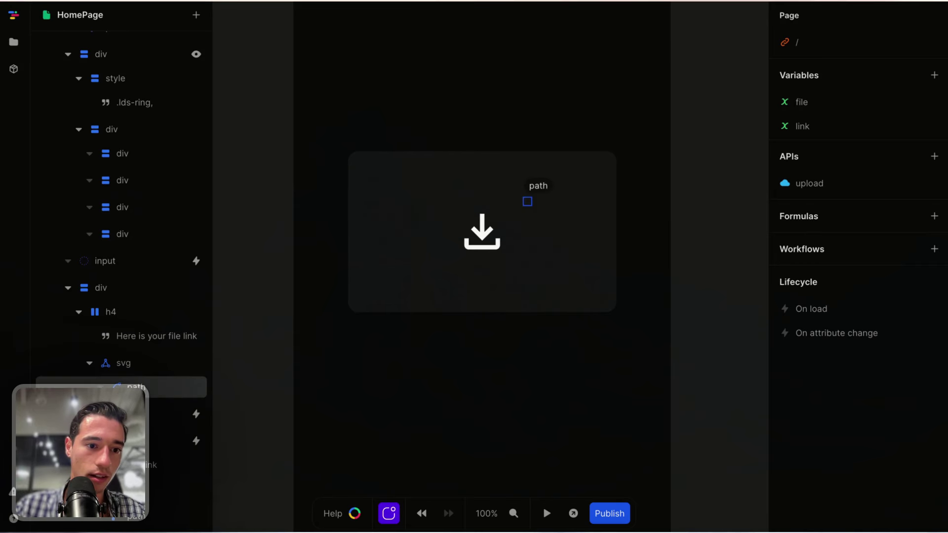
left_click(115, 295)
left_click(858, 20)
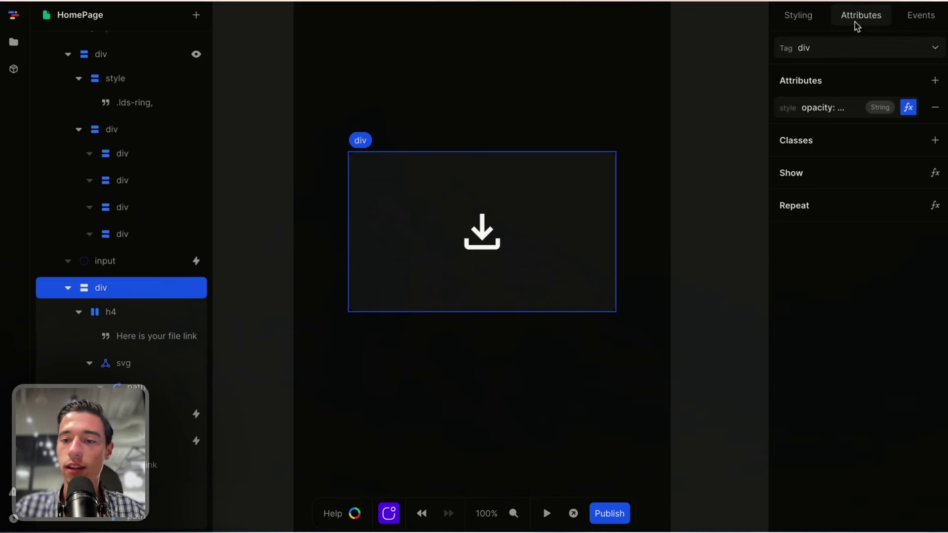
left_click(909, 109)
scroll(809, 351, "right", 5)
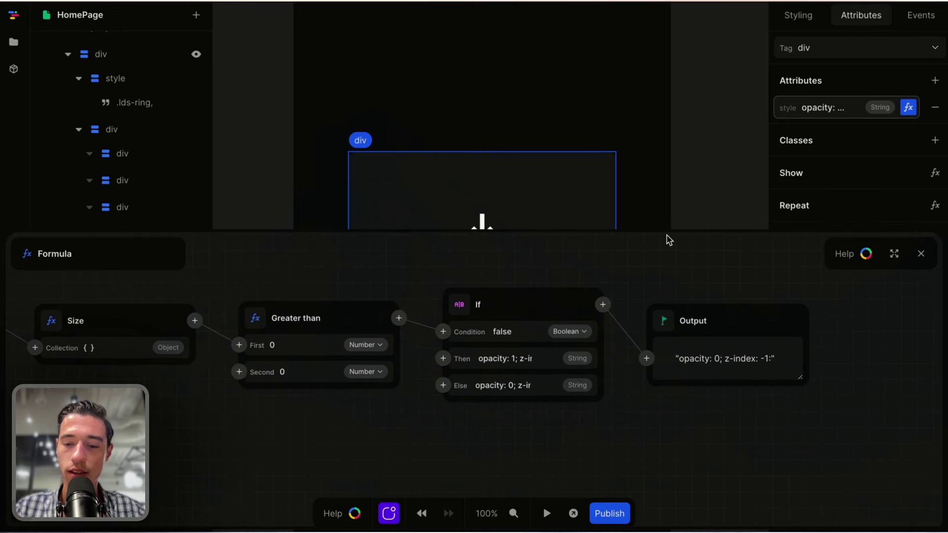
scroll(448, 354, "left", 7)
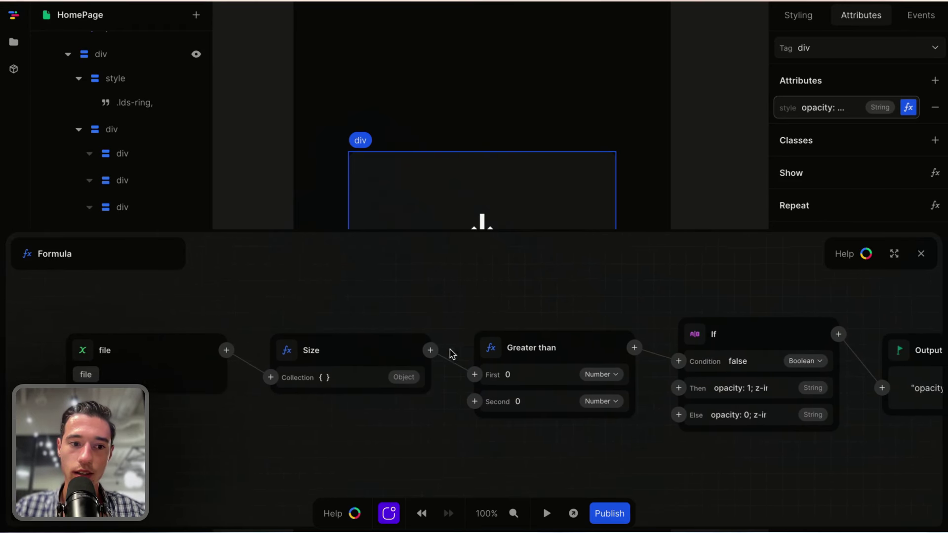
scroll(451, 354, "left", 1)
scroll(251, 370, "left", 1)
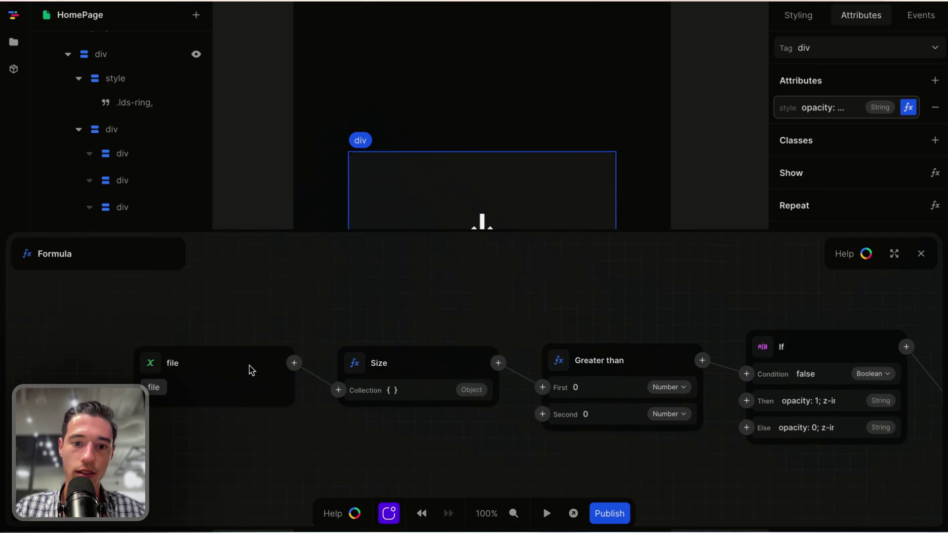
left_click(446, 366)
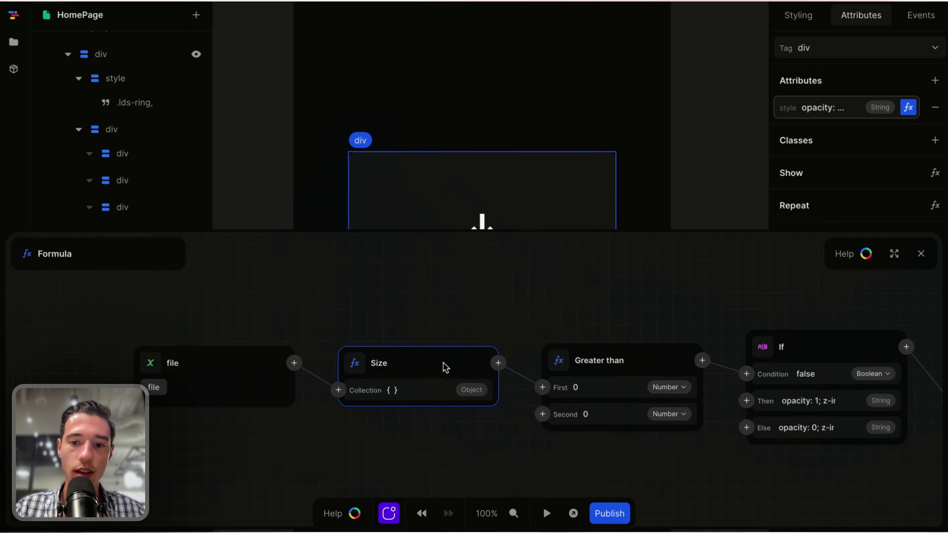
left_click(232, 373)
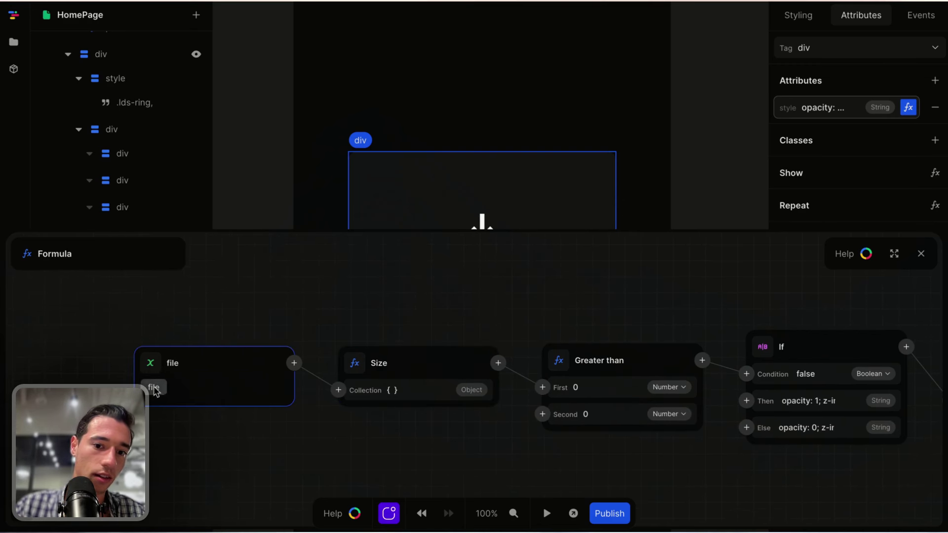
left_click(453, 368)
left_click(921, 254)
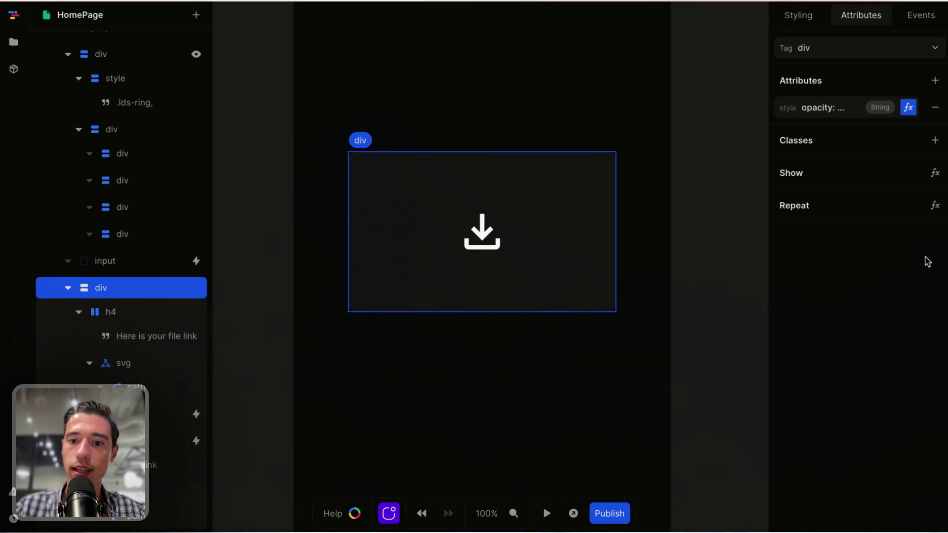
Review the stored value of the link variable once more and close it
left_click(732, 166)
left_click(803, 126)
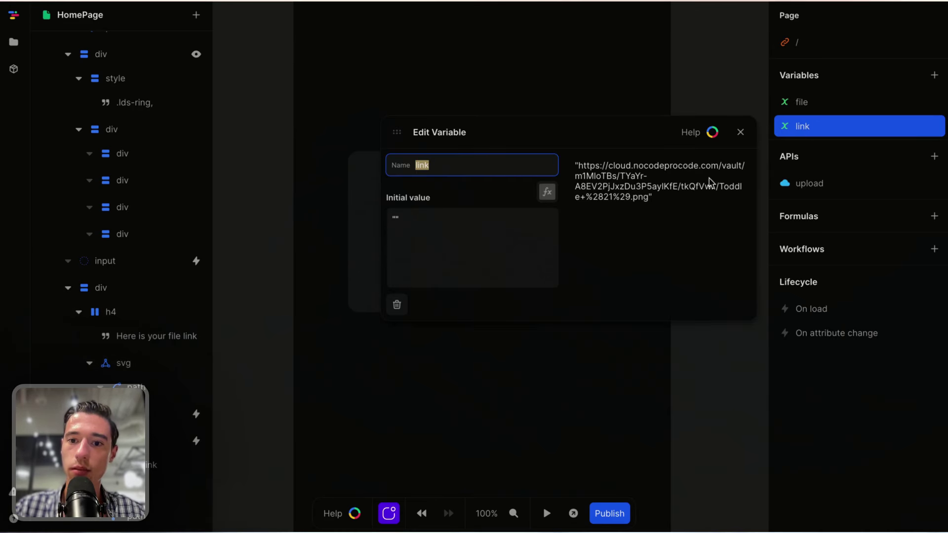
left_click(740, 132)
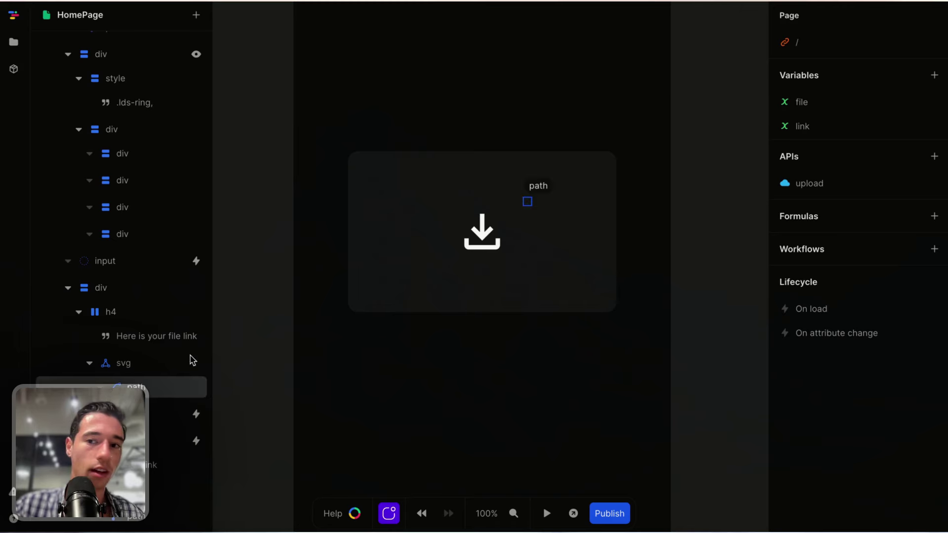
Create a page variable named showModal with the initial value false
left_click(934, 75)
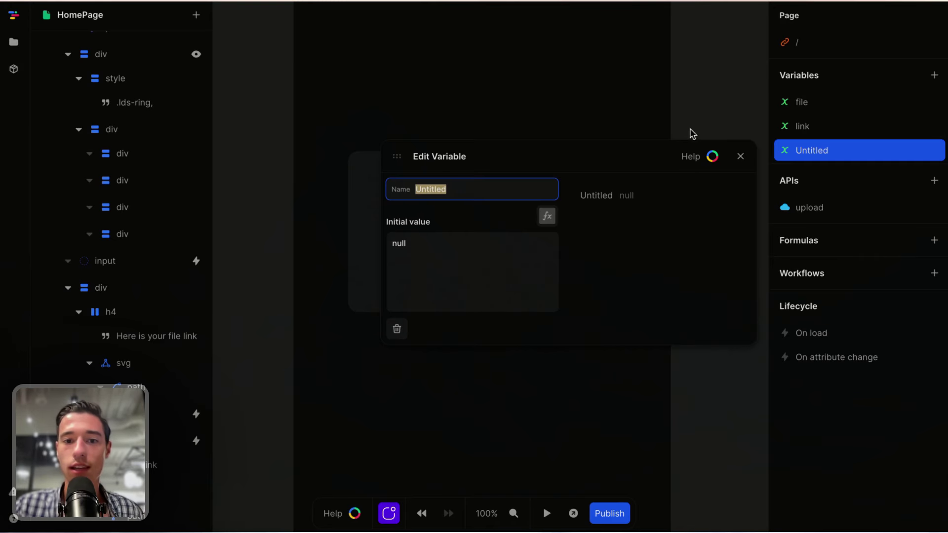
key("BackSpace")
type("showM")
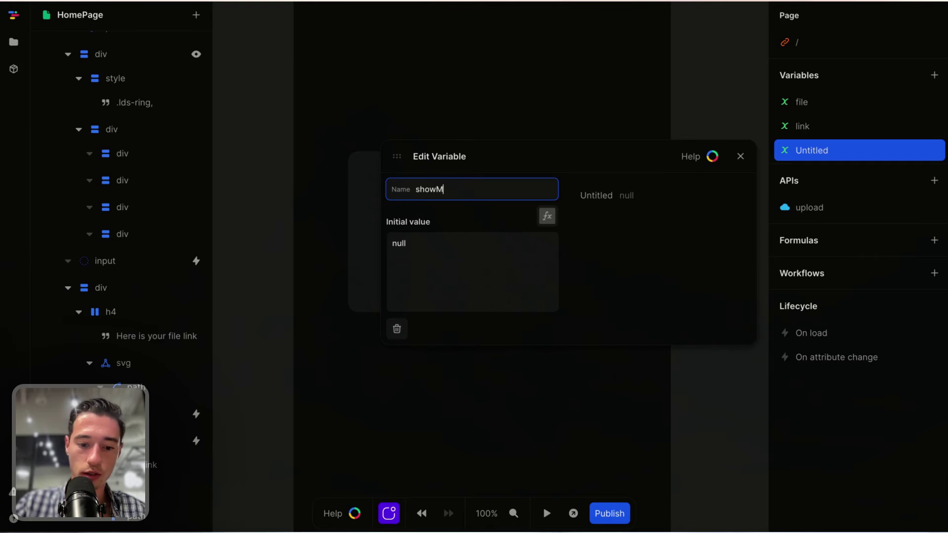
type("odal")
key("ctrl+a")
key("BackSpace")
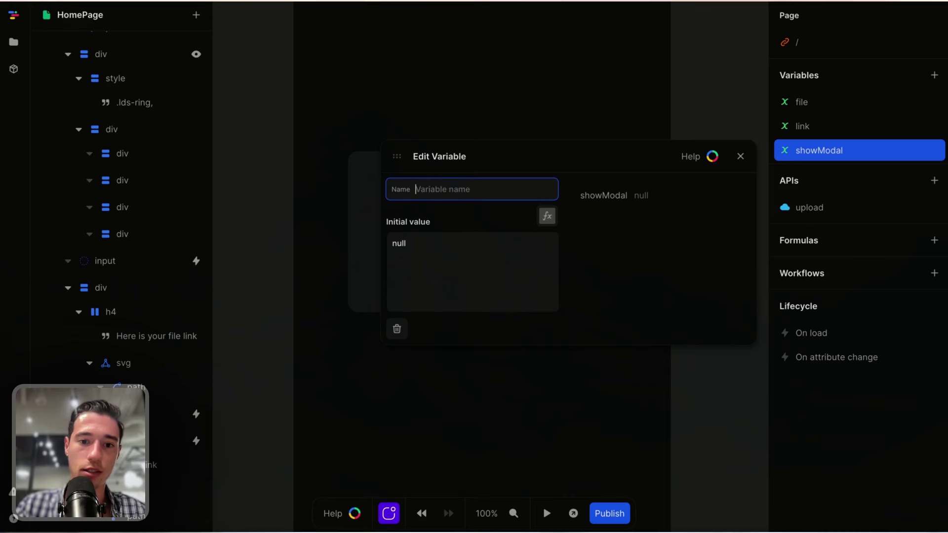
left_click(458, 266)
key("BackSpace")
type("f")
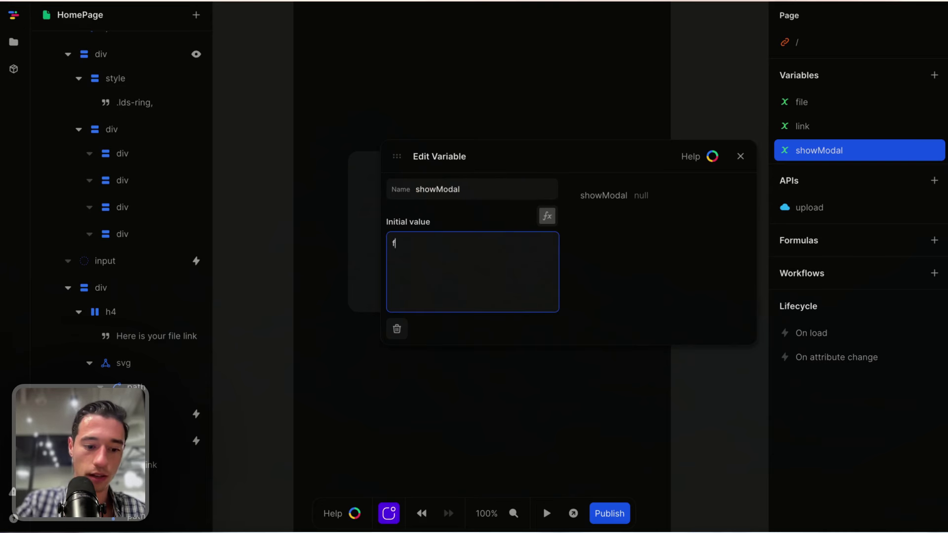
type("alse")
left_click(623, 297)
left_click(741, 158)
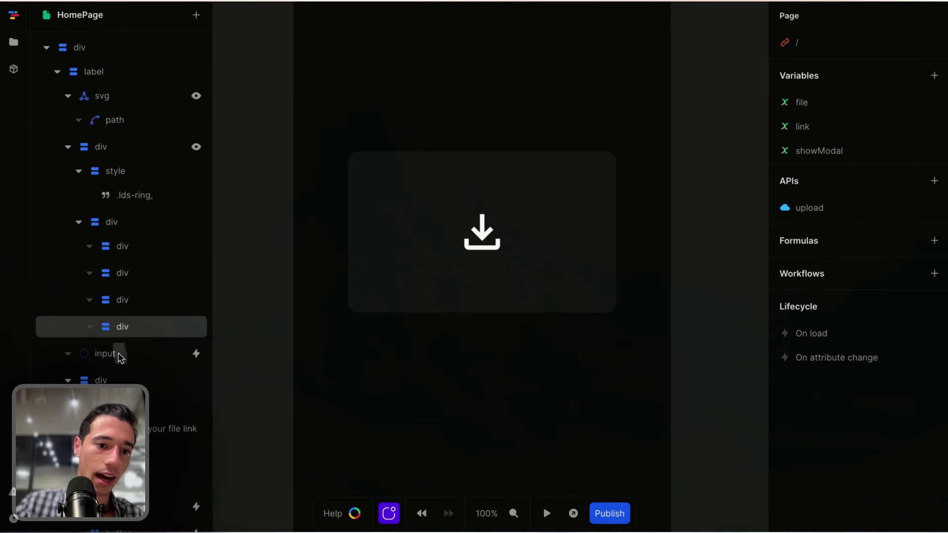
Replace the Greater than node feeding the If condition in the overlay div's style formula with the showModal variable
left_click(117, 382)
left_click(912, 110)
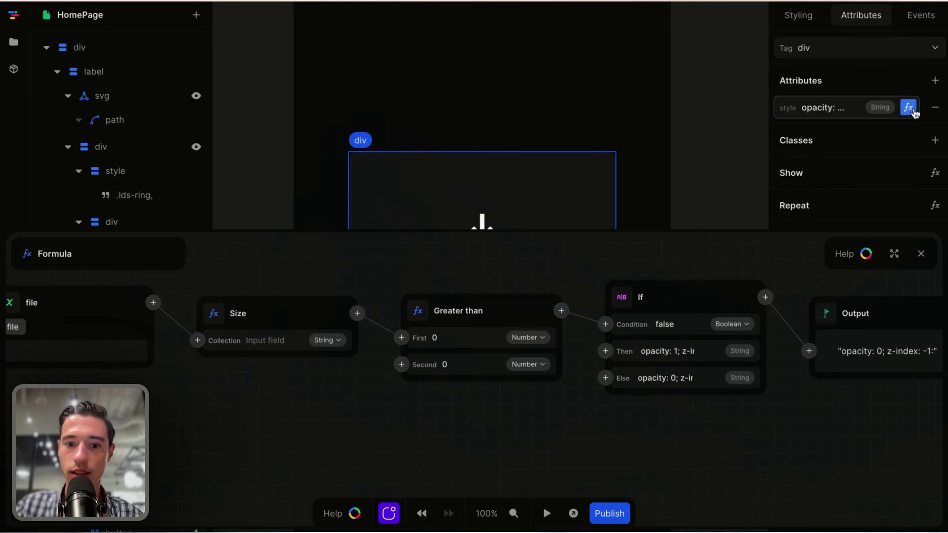
left_click(531, 307)
key("Delete")
left_click(459, 327)
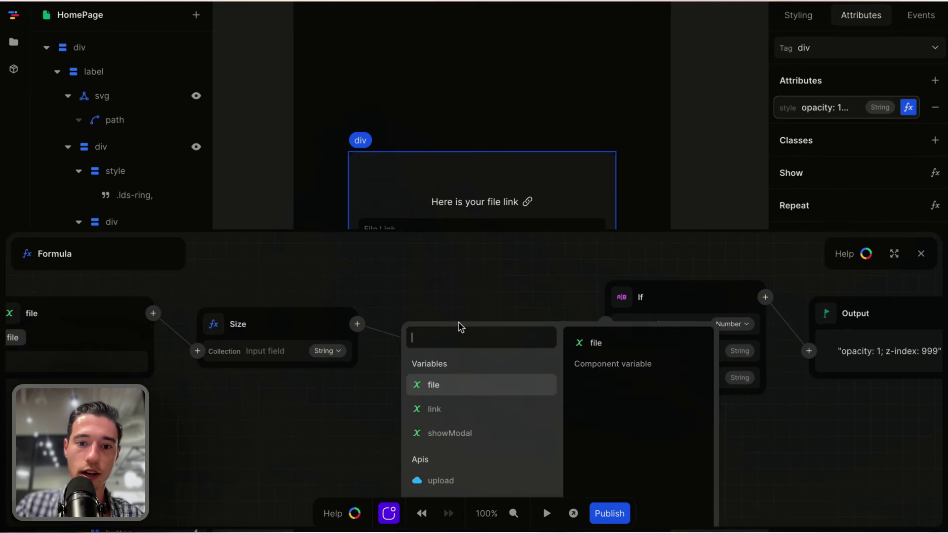
left_click(445, 433)
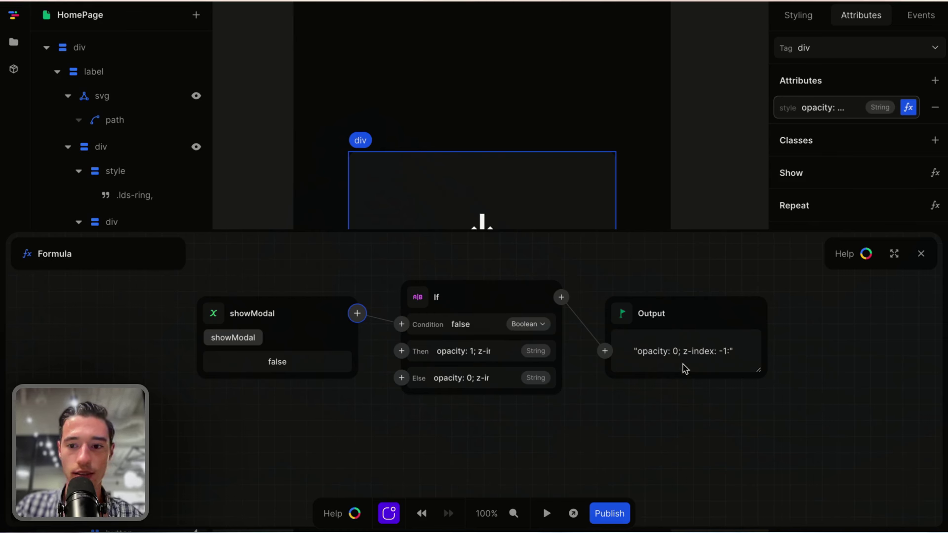
Set the If formula's Then value to "opacity: 1; z-index: 999;"
left_click(466, 351)
key("End")
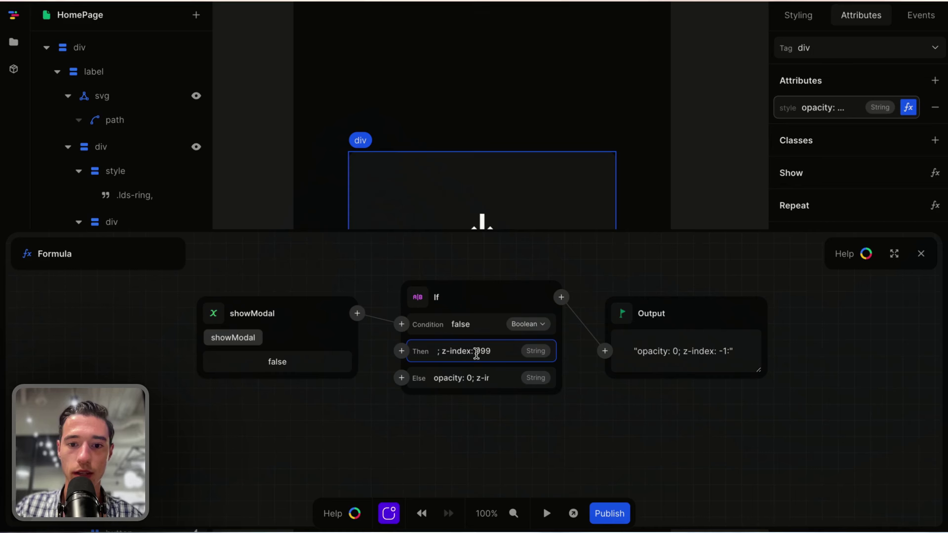
left_click(612, 433)
triple_click(473, 349)
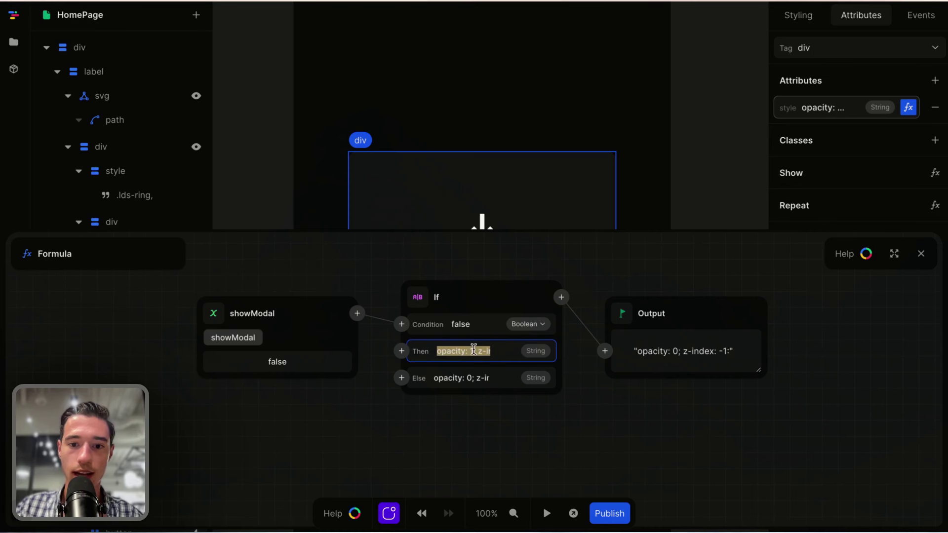
key("BackSpace")
left_click(555, 434)
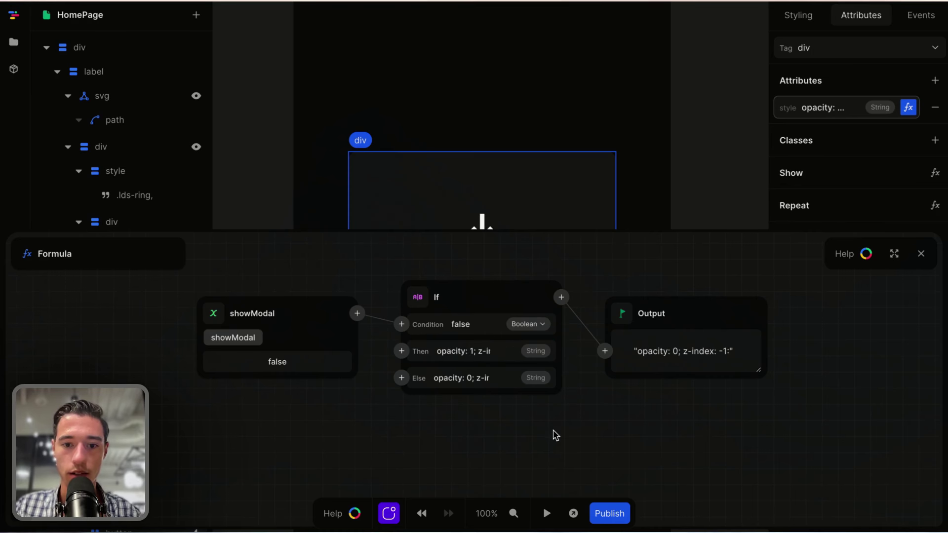
Try the link variable as the If condition, and switch the condition back to showModal
left_click(357, 313)
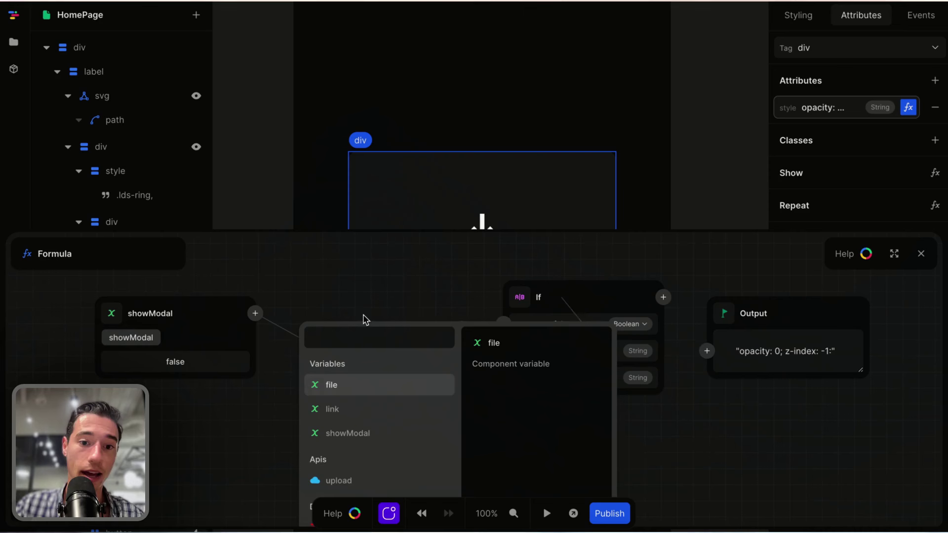
left_click(348, 415)
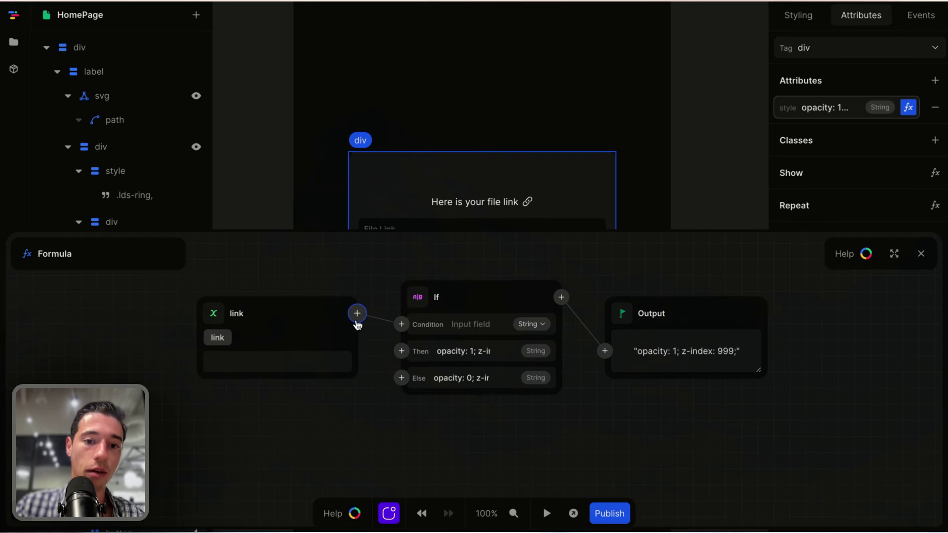
left_click(357, 314)
left_click(362, 434)
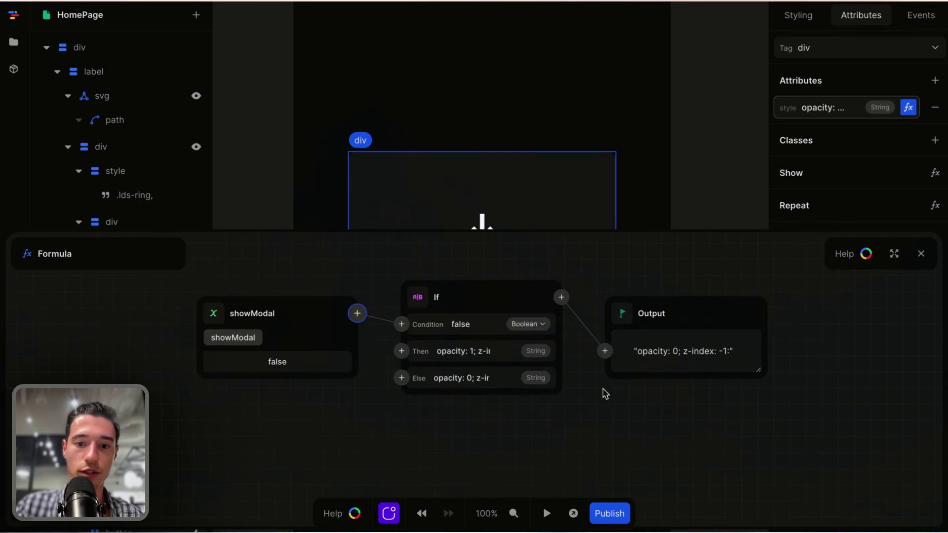
Close the formula editor and open the upload call's On success workflow in the file input's input event
left_click(921, 254)
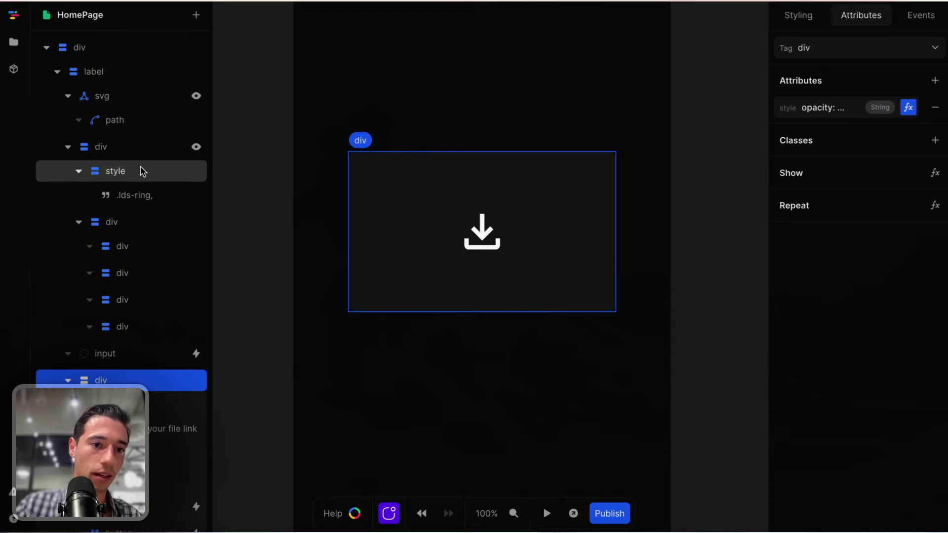
left_click(134, 351)
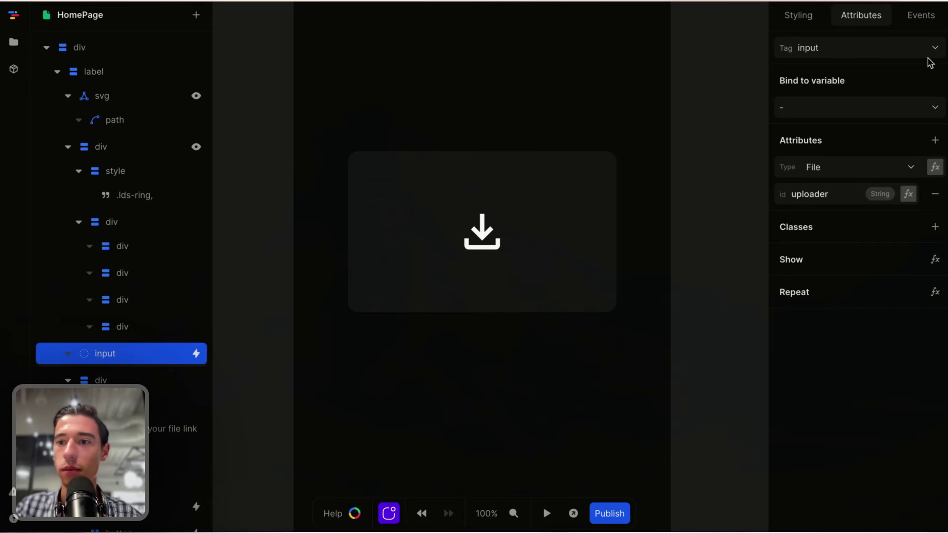
left_click(915, 24)
left_click(867, 78)
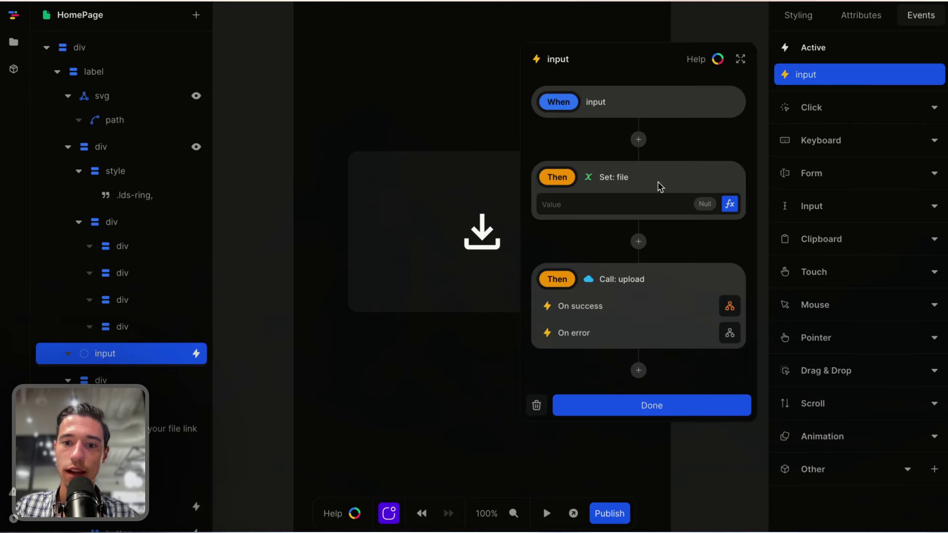
left_click(730, 306)
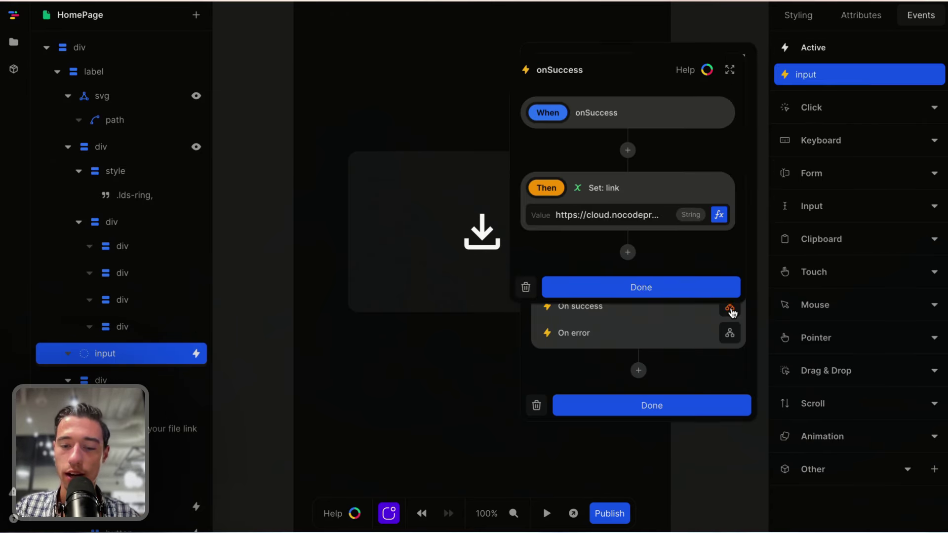
Add an action to the On success workflow that sets showModal to true, and finish editing the input event
left_click(628, 253)
left_click(647, 364)
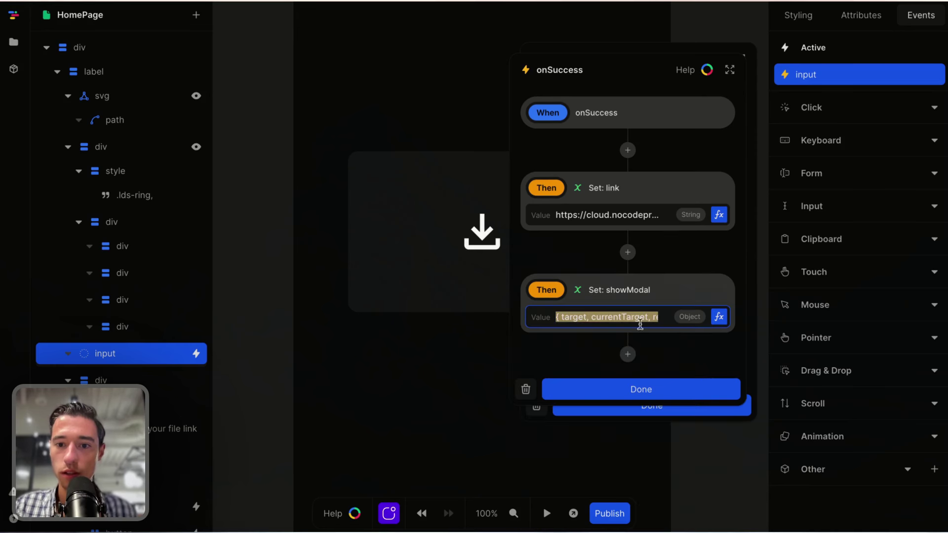
key("BackSpace")
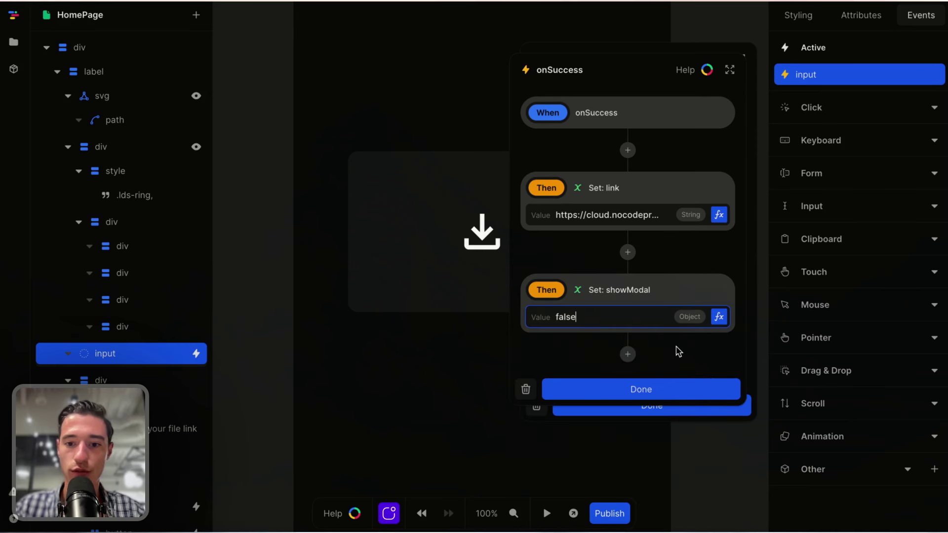
key("BackSpace")
key("BackSpace")
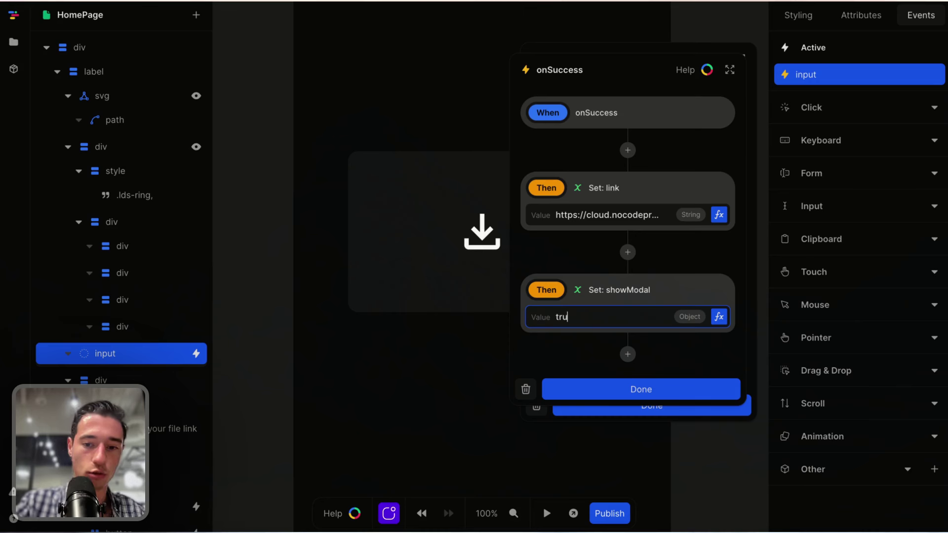
type("true")
left_click(682, 396)
left_click(675, 408)
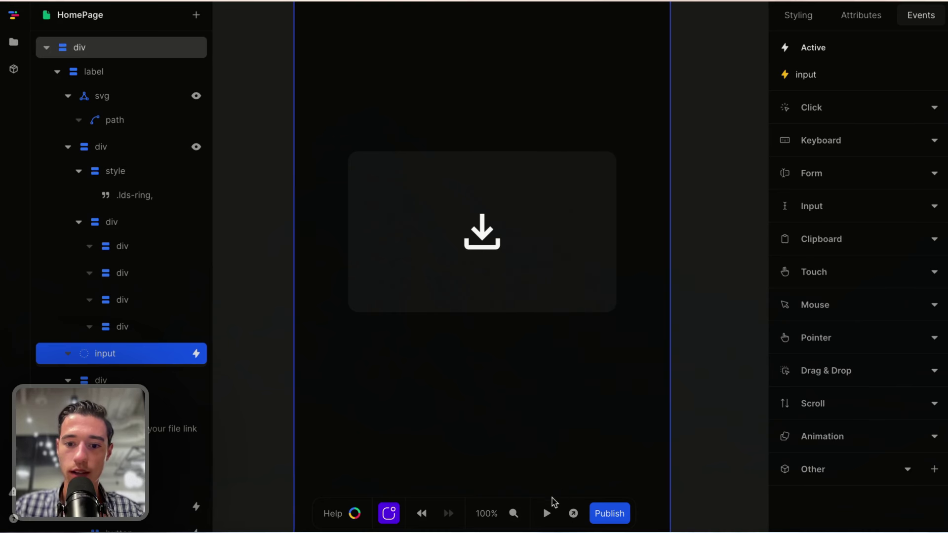
Preview the page and upload Toddle (21).png through the file upload card
left_click(547, 514)
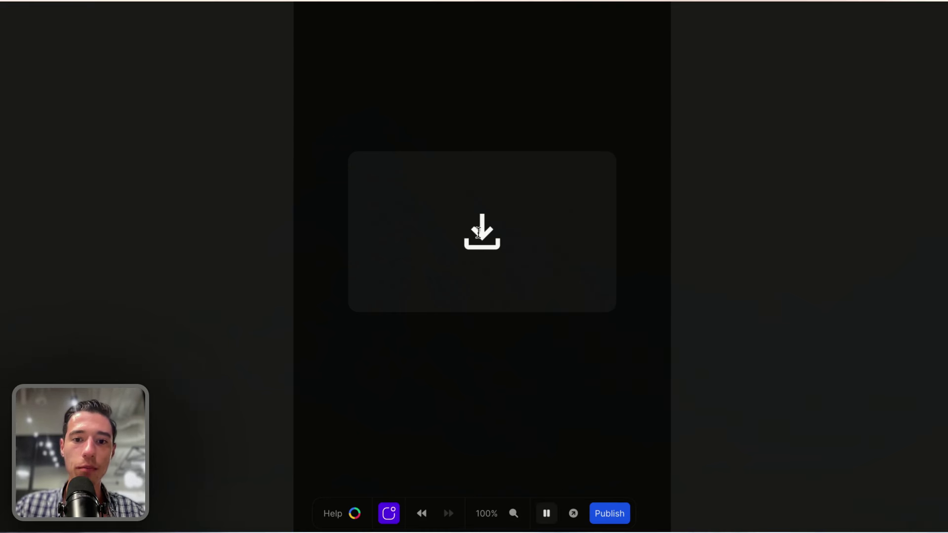
left_click(614, 239)
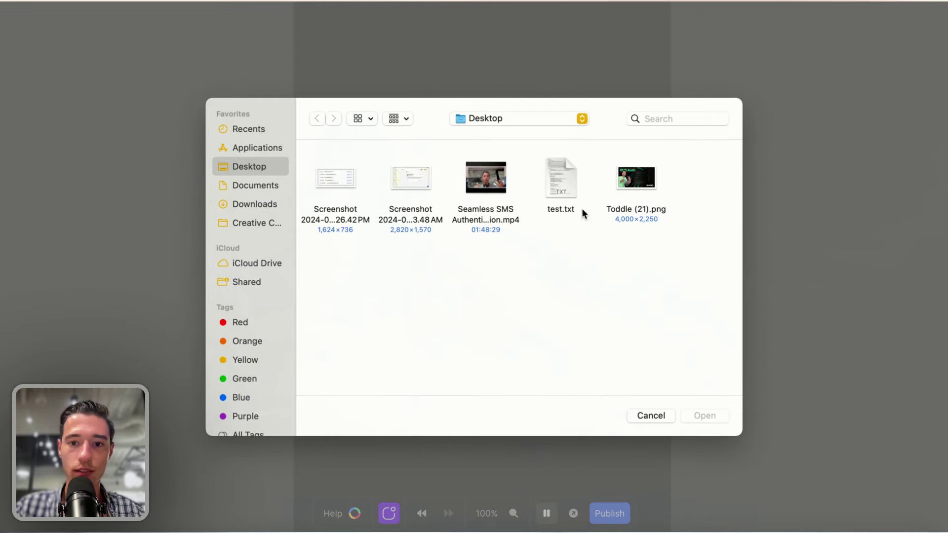
left_click(635, 205)
left_click(697, 416)
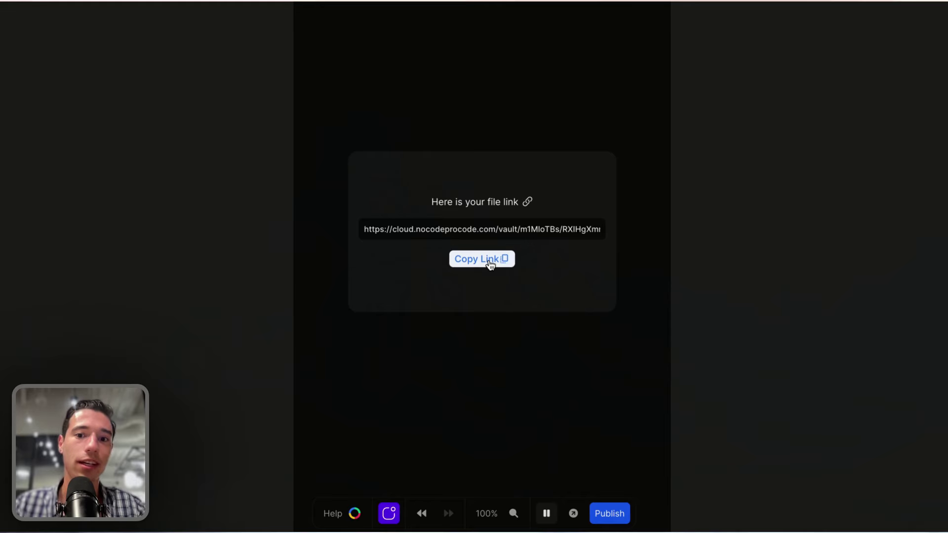
Test Copy Link by looking up the clipboard content in a new browser tab, and return to the editor with the preview stopped
left_click(481, 227)
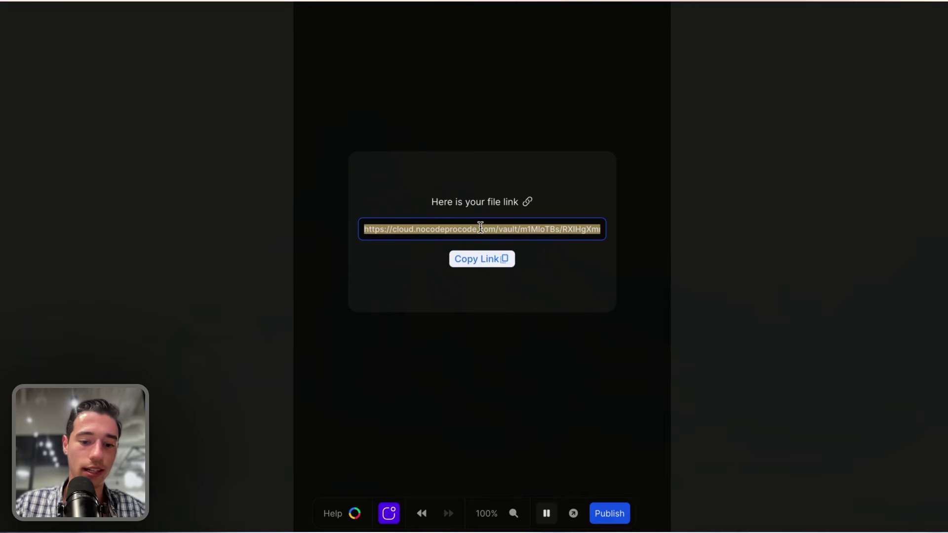
left_click(479, 261)
mouse_move(31, 172)
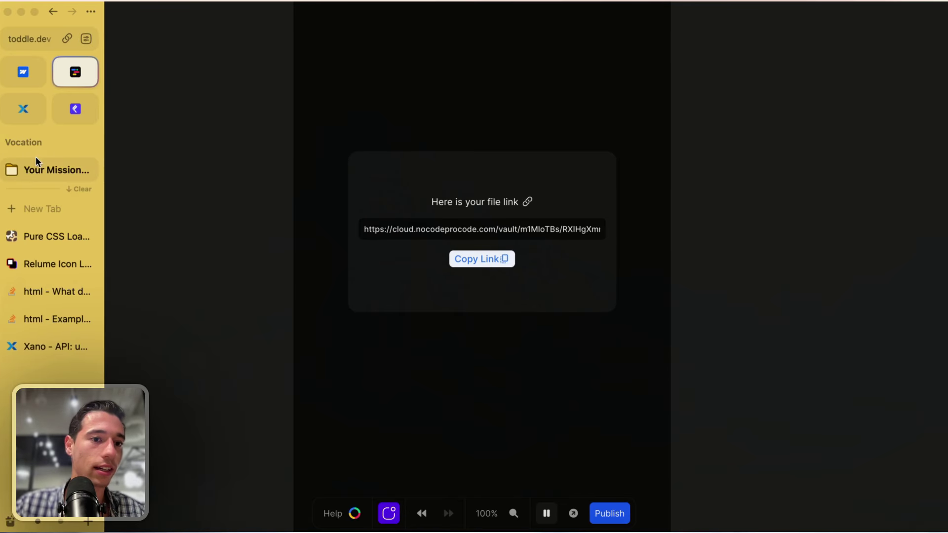
left_click(40, 214)
key("super+v")
key("Return")
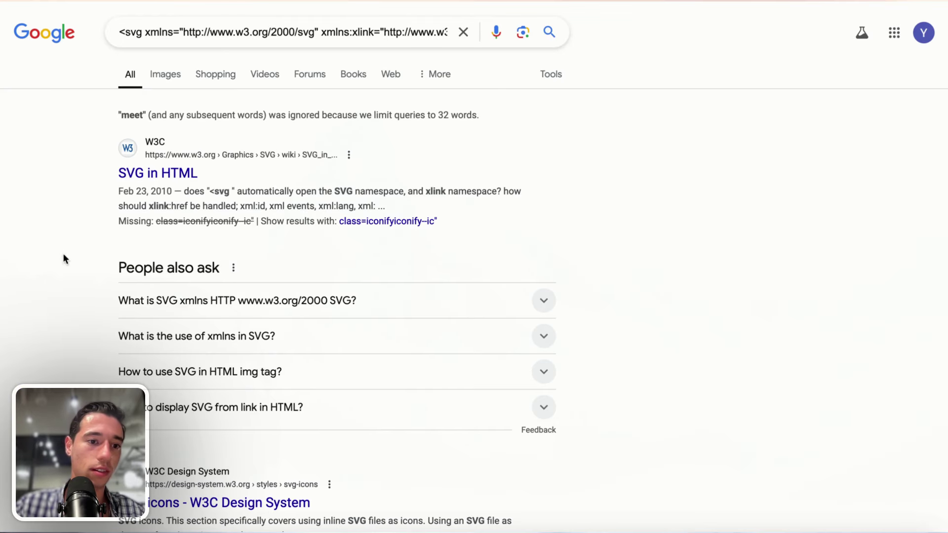
mouse_move(32, 256)
left_click(88, 238)
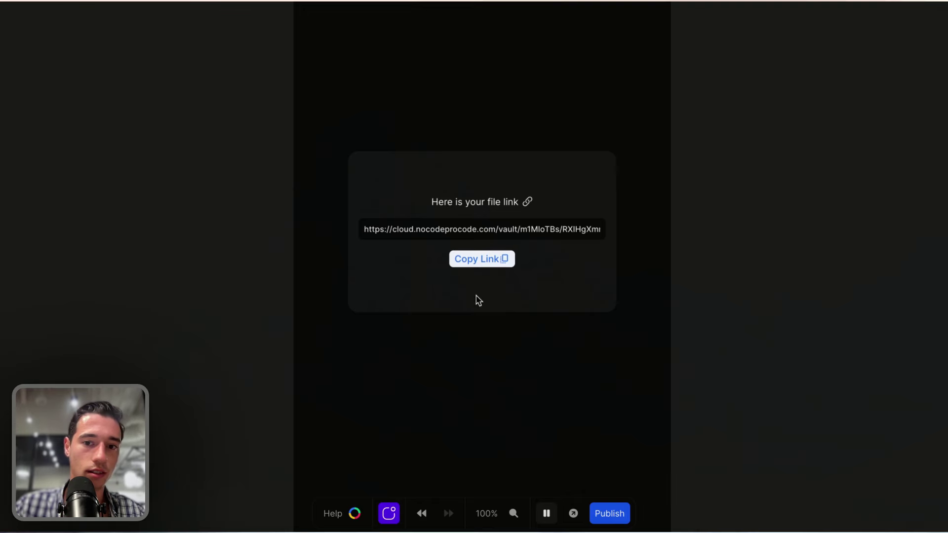
left_click(546, 513)
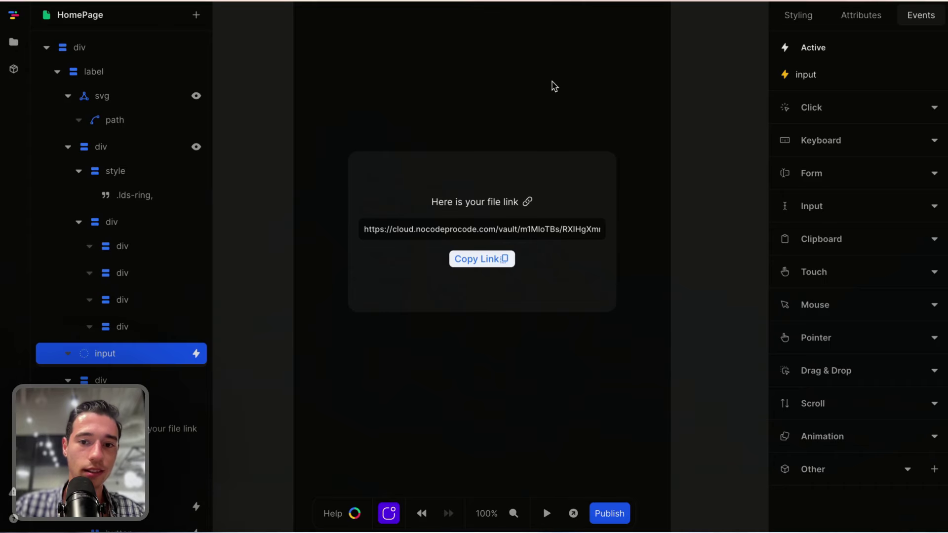
Inspect the Copy Link button's click event and the value formula of its Copy To Clipboard action, and close both
left_click(502, 262)
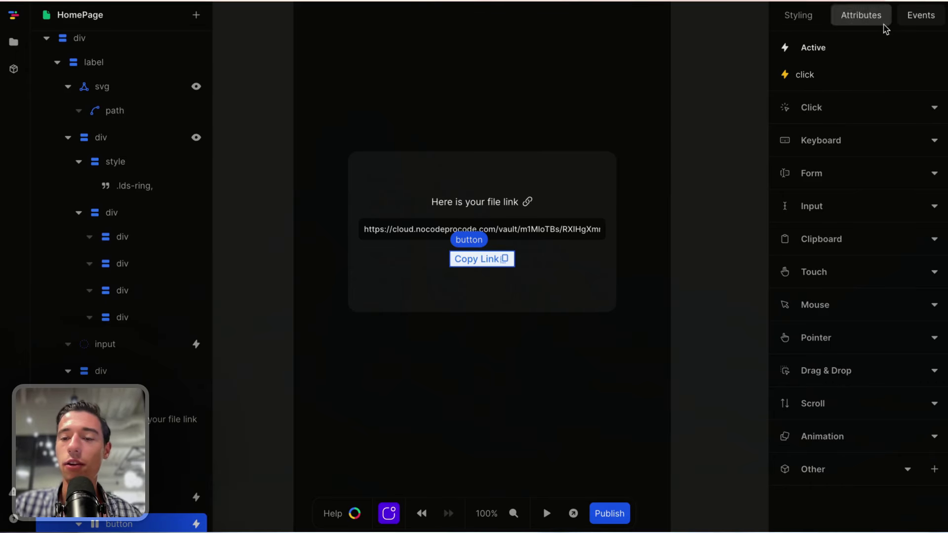
left_click(843, 81)
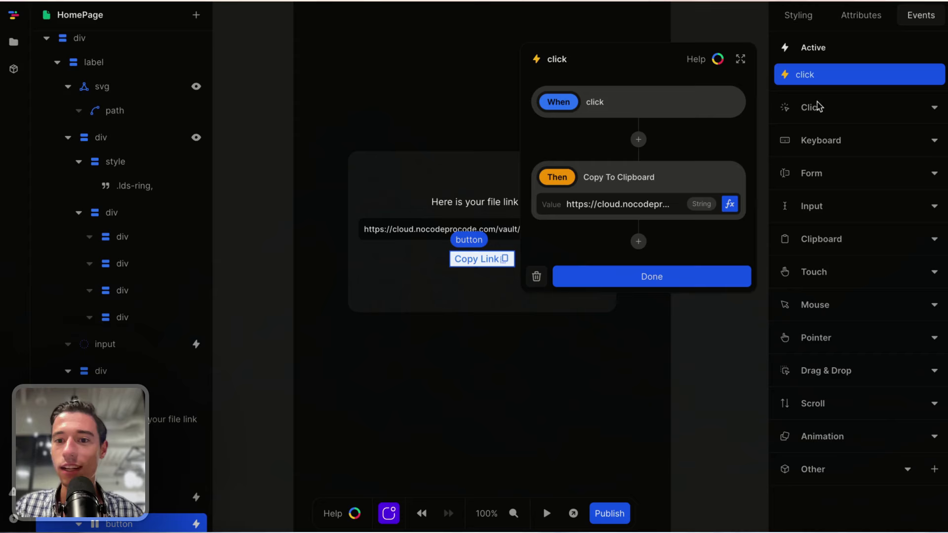
left_click(730, 204)
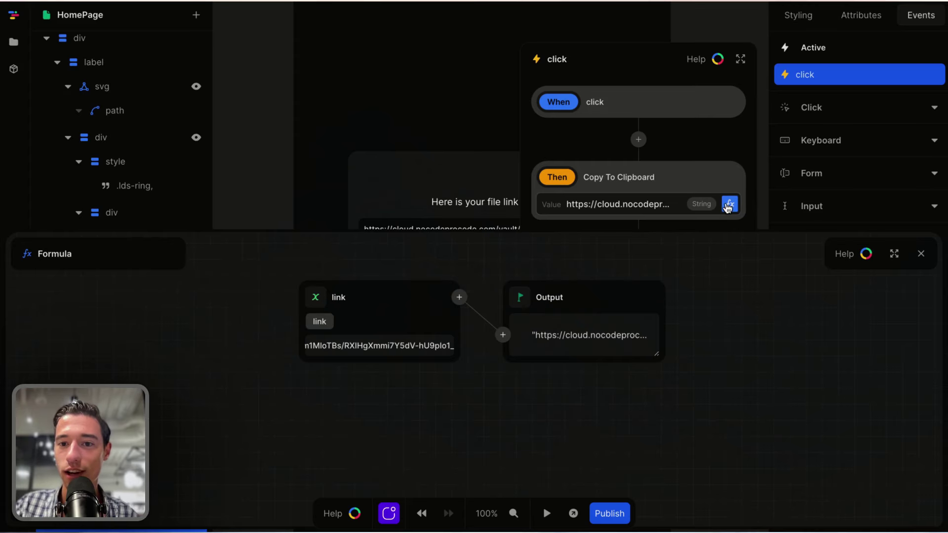
left_click(921, 254)
left_click(707, 276)
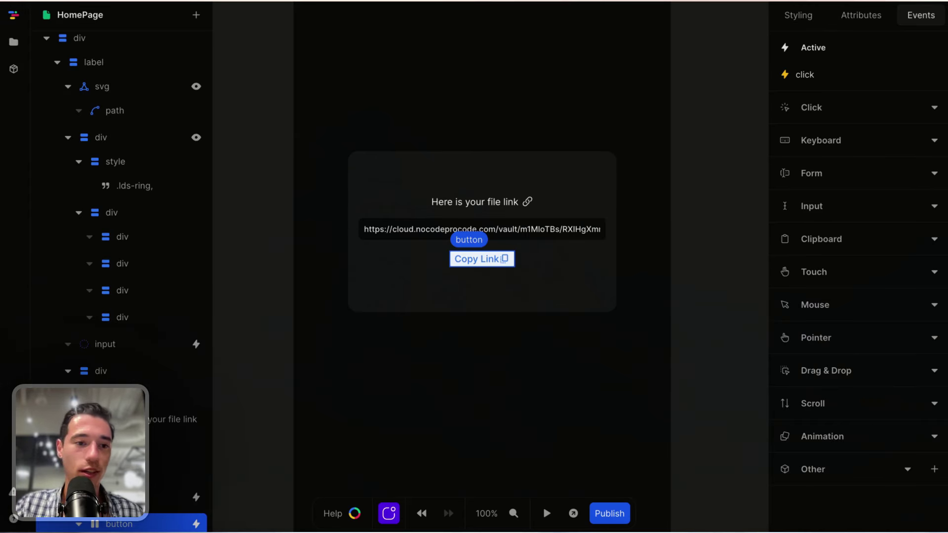
Check the clipboard content again in a new tab's search field, and dismiss the field without searching
mouse_move(2, 213)
left_click(51, 211)
key("ctrl+v")
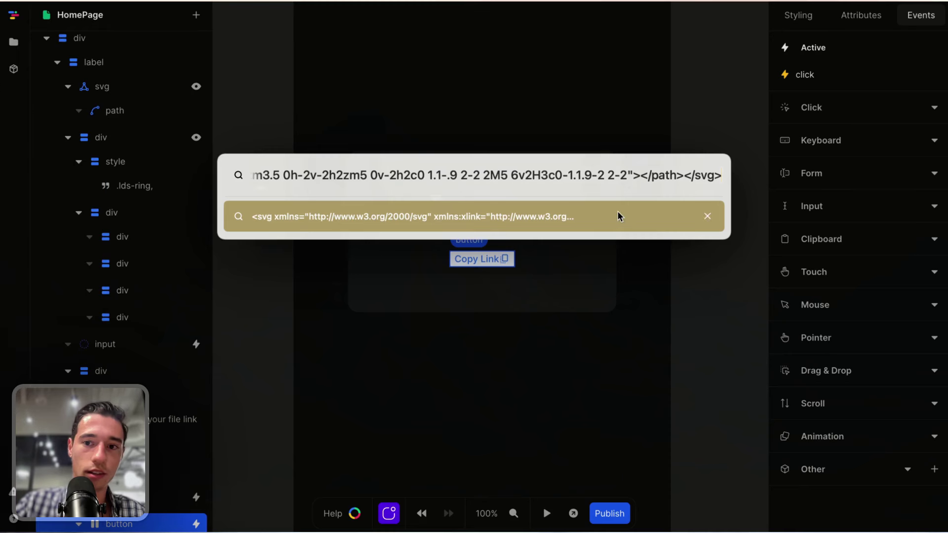
left_click(647, 144)
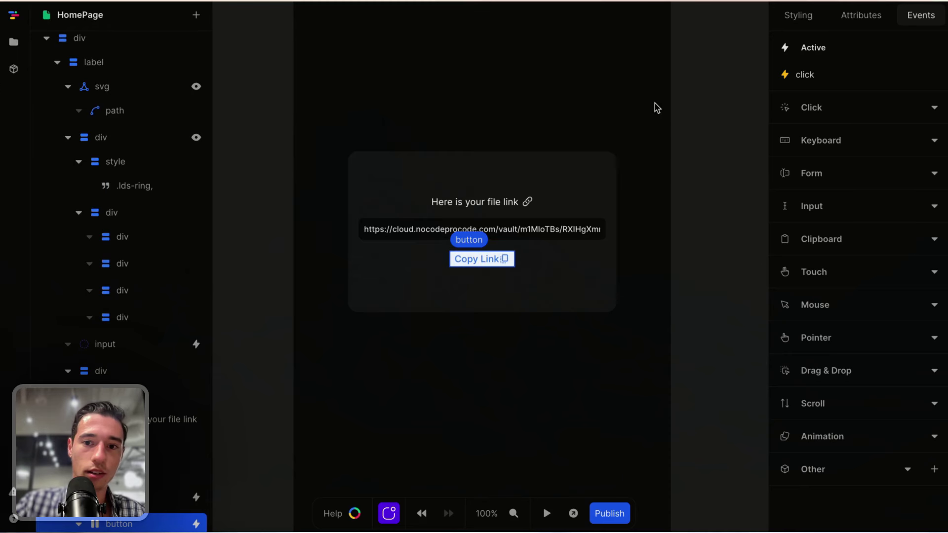
Open the live version of the page in its own tab and upload Toddle (21).png
left_click(573, 514)
left_click(886, 53)
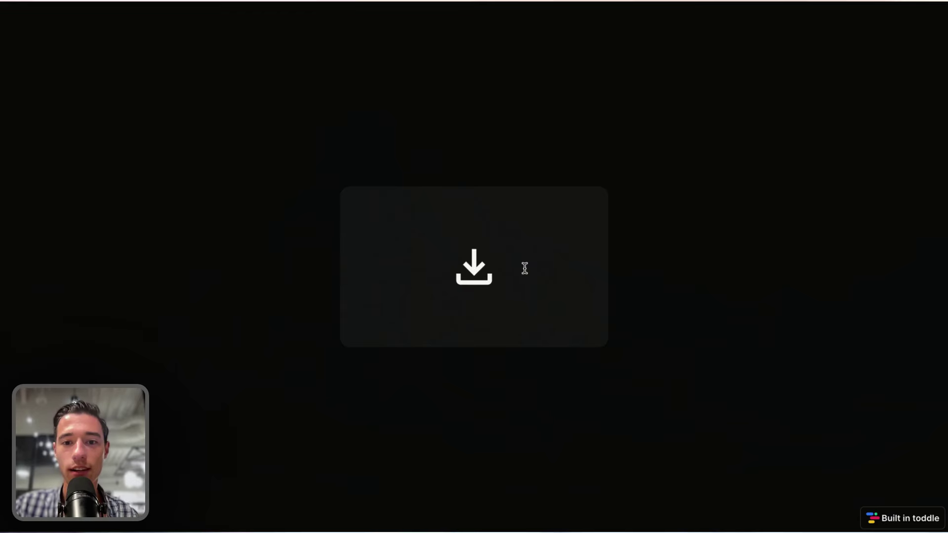
left_click(568, 291)
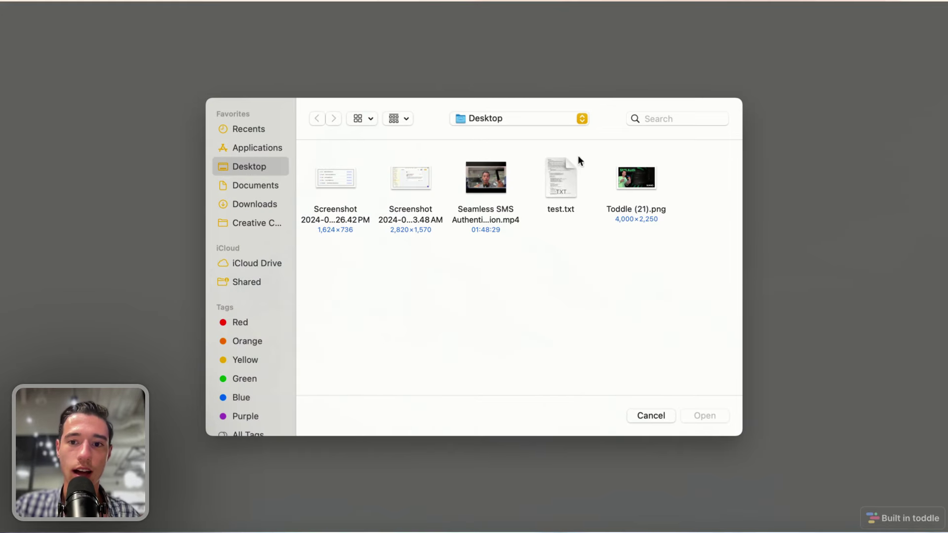
left_click(661, 193)
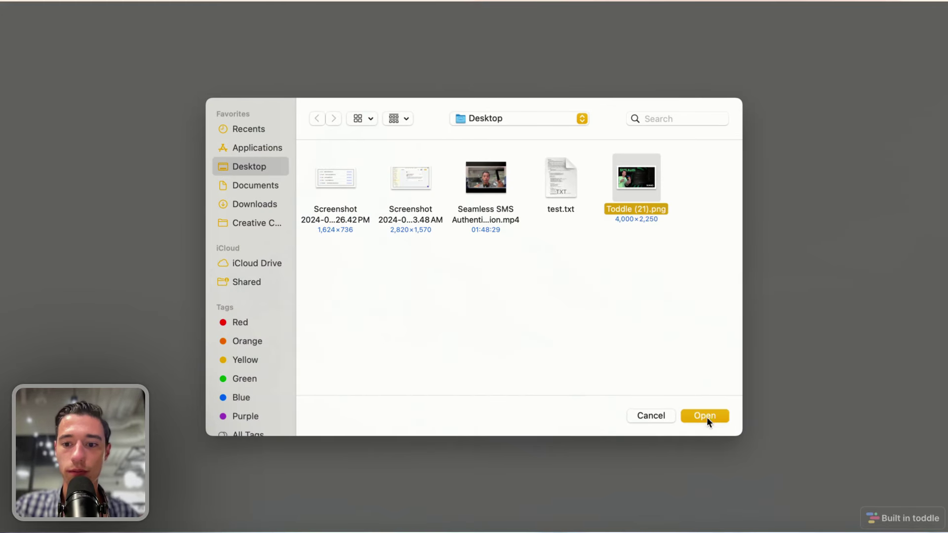
left_click(706, 417)
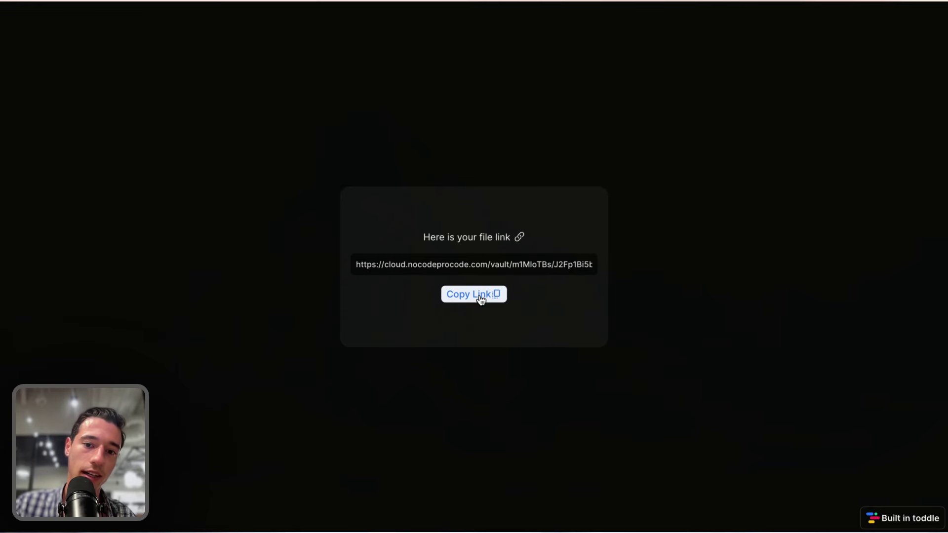
Paste the copied link over the live page's URL to check it, and leave the address unchanged
mouse_move(29, 116)
left_click(42, 39)
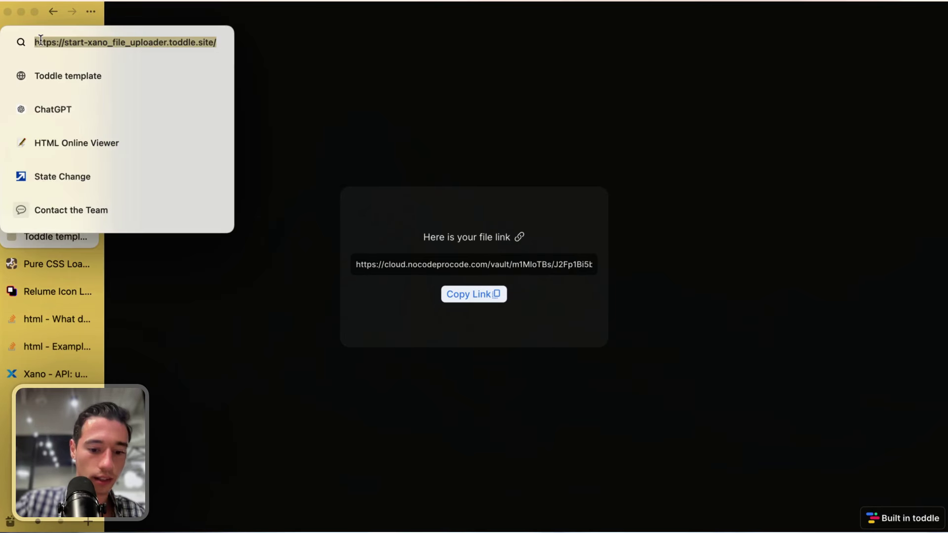
key("super+v")
key("Escape")
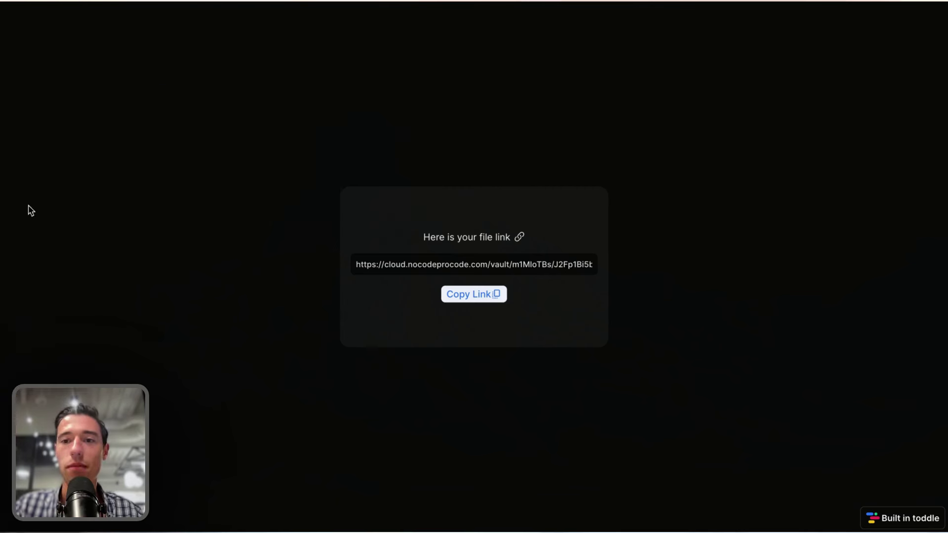
Return to the HomePage editor and wrap the upload card's svg icon in a div
mouse_move(31, 78)
left_click(79, 72)
left_click(719, 364)
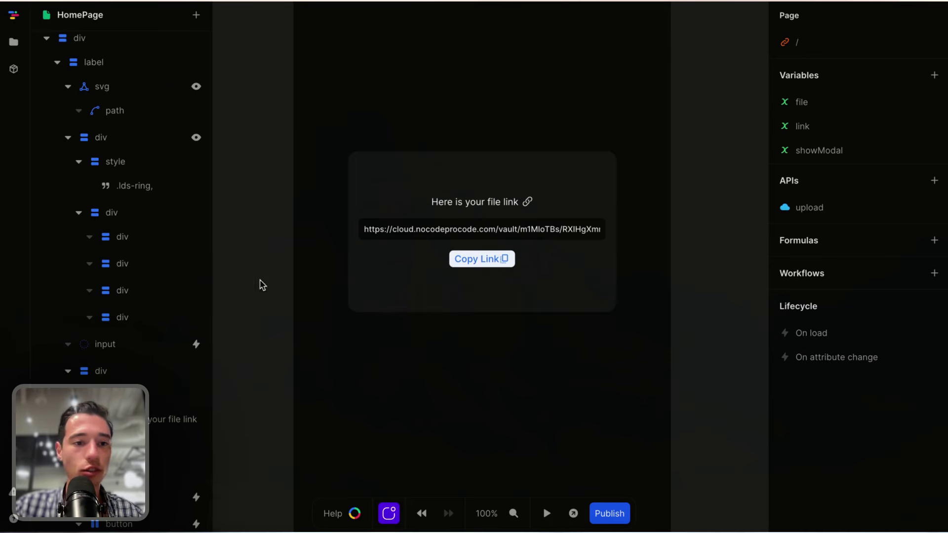
scroll(171, 192, "up", 1)
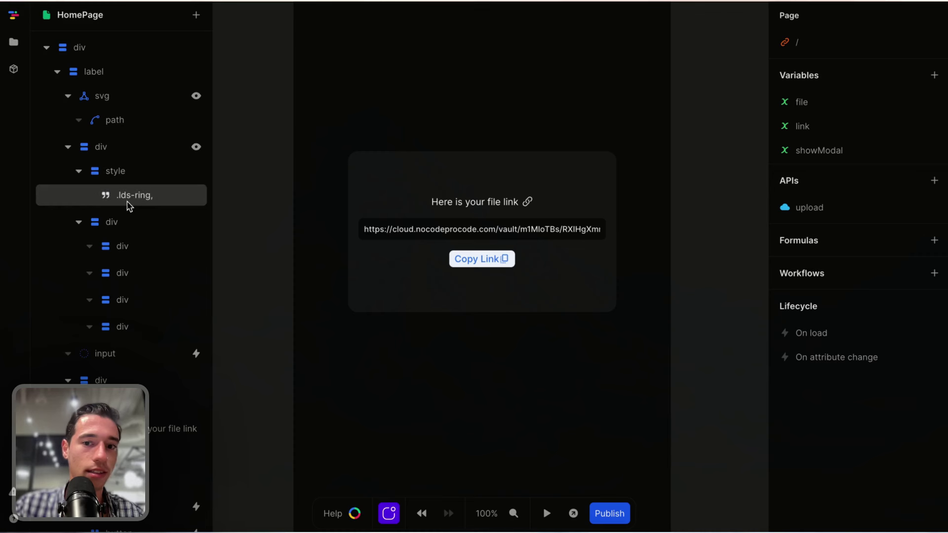
left_click(139, 94)
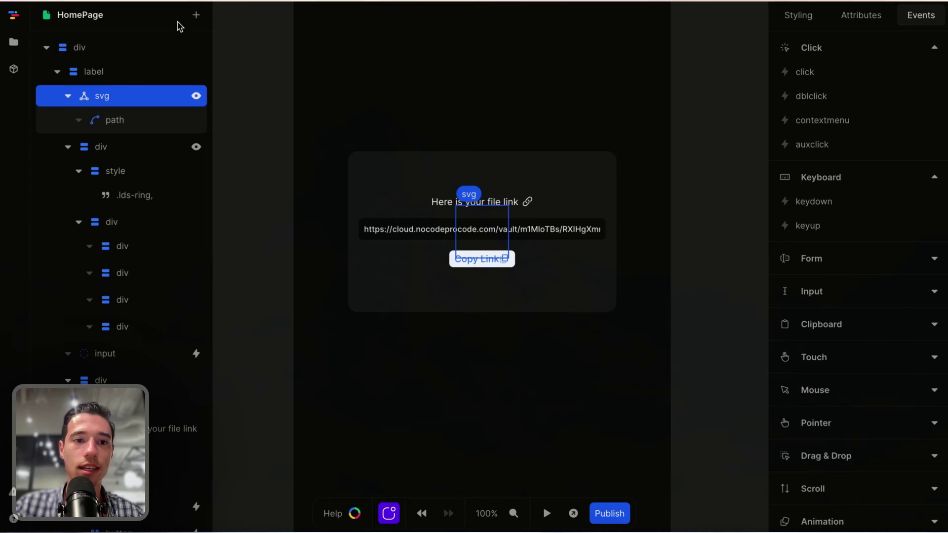
right_click(169, 97)
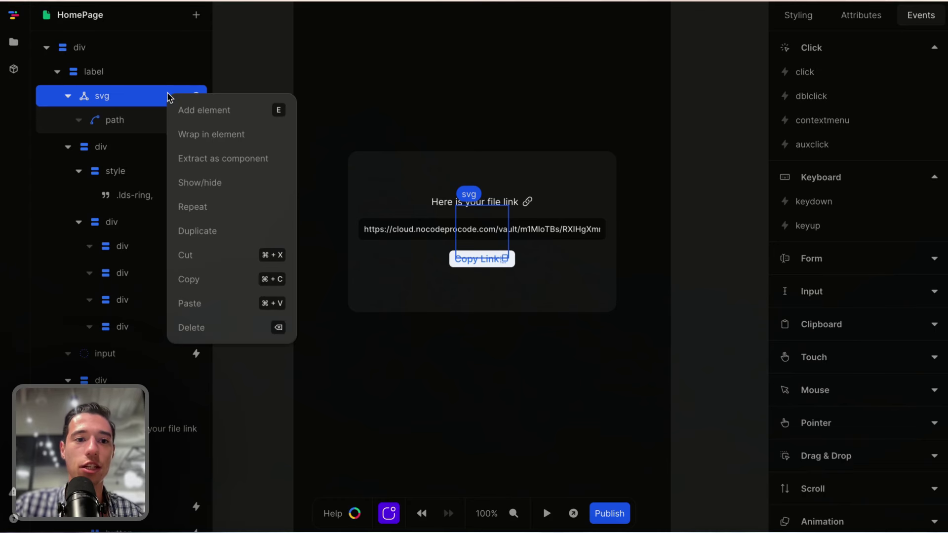
left_click(215, 134)
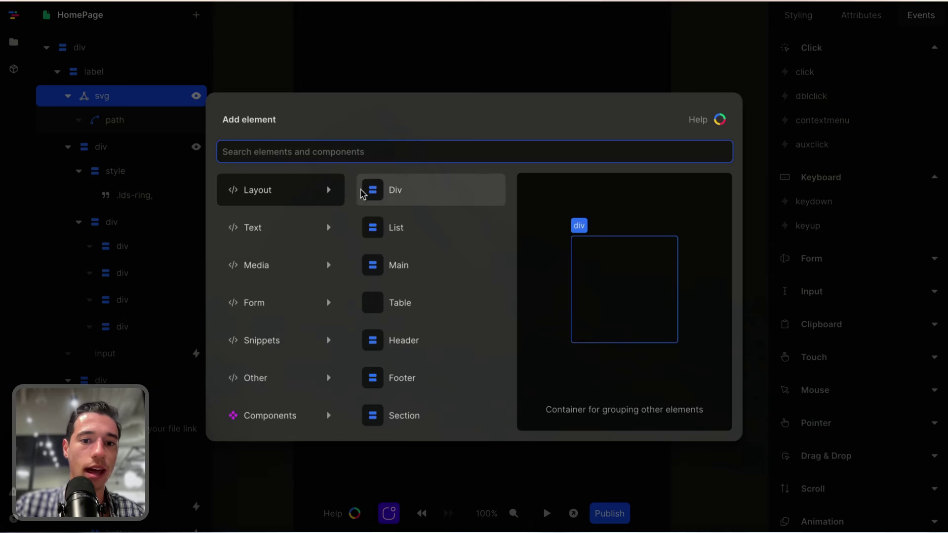
left_click(391, 191)
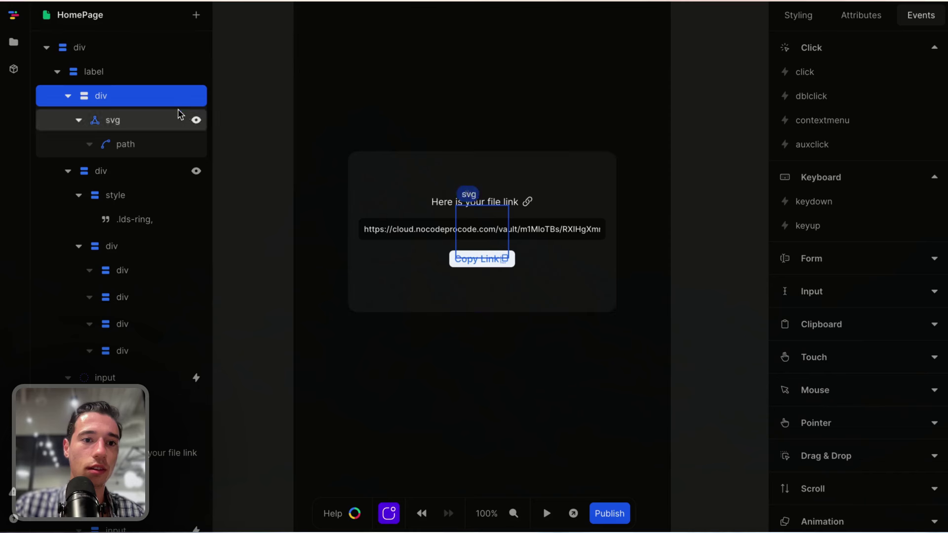
Move the Show formula that negates the upload call's isLoading from the svg to its wrapping div
left_click(155, 123)
left_click(864, 20)
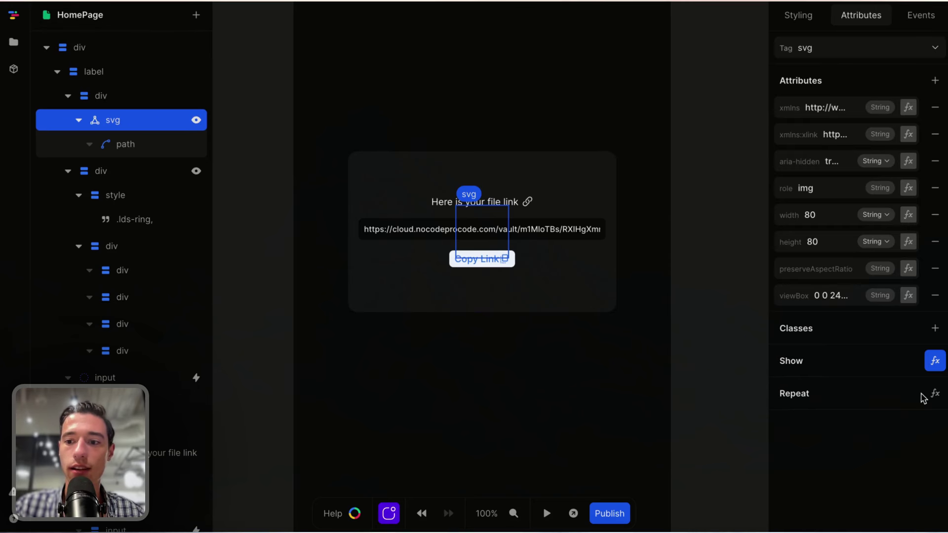
left_click(933, 366)
left_click(486, 307)
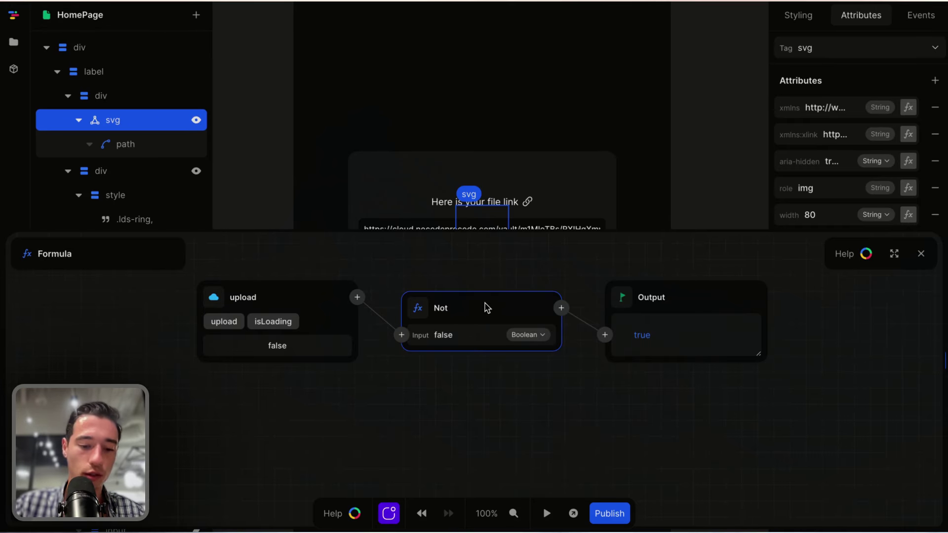
key("Escape")
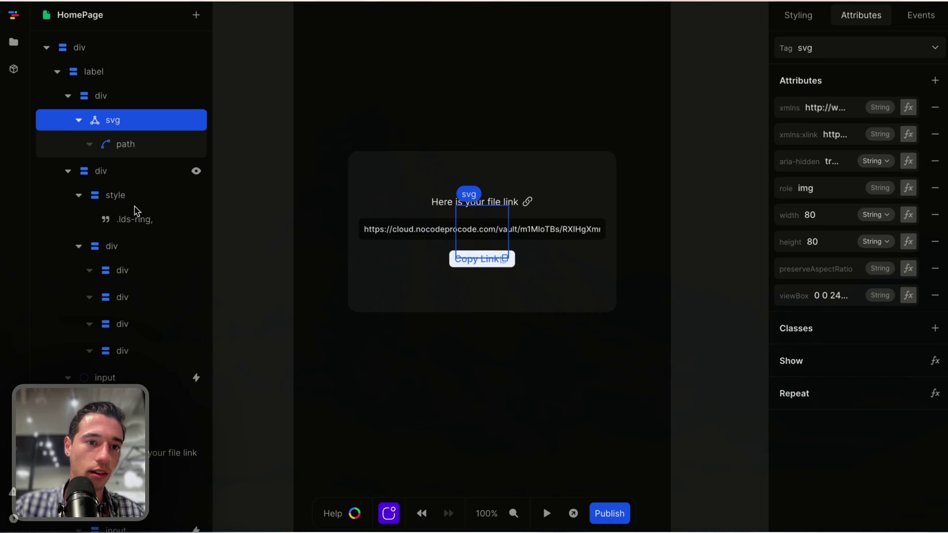
left_click(136, 99)
left_click(935, 146)
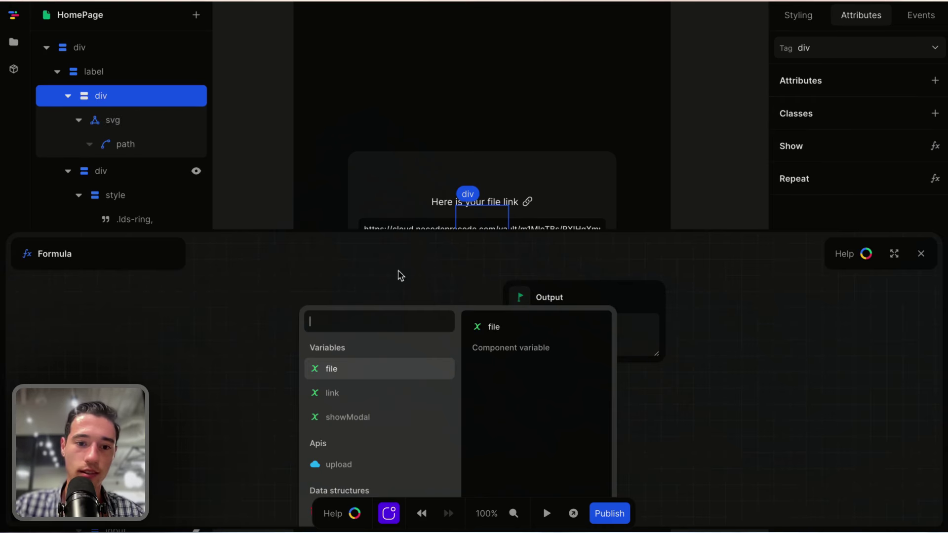
left_click(366, 303)
left_click(921, 254)
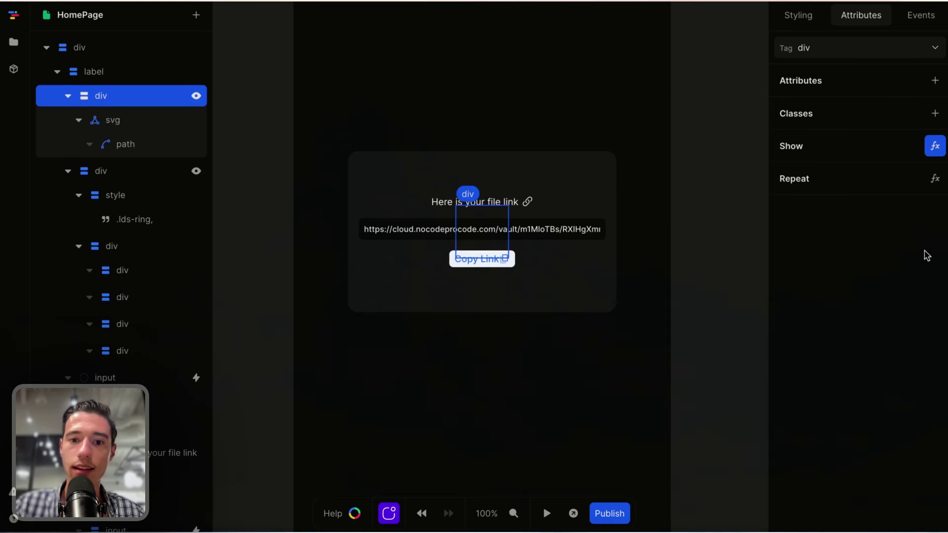
Change the tag of the div wrapping the svg to label
left_click(821, 50)
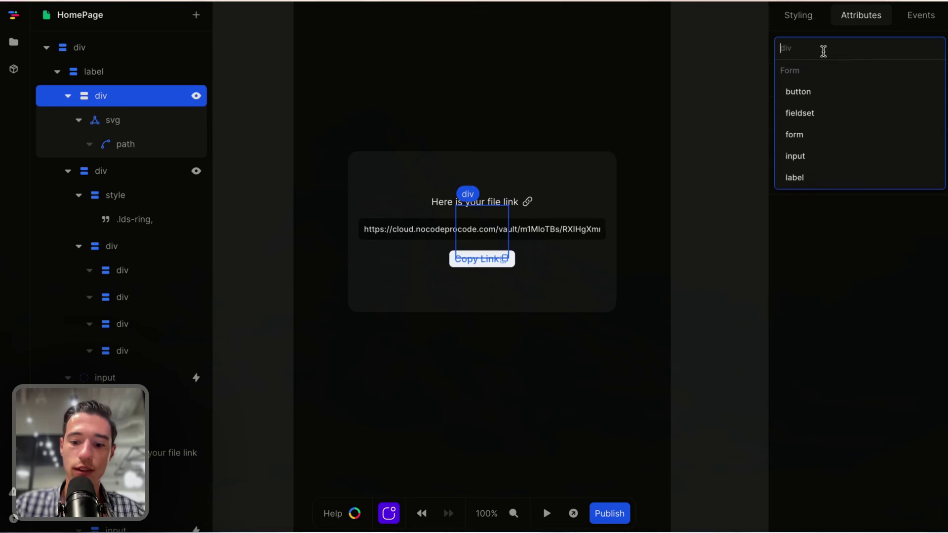
type("la")
left_click(807, 91)
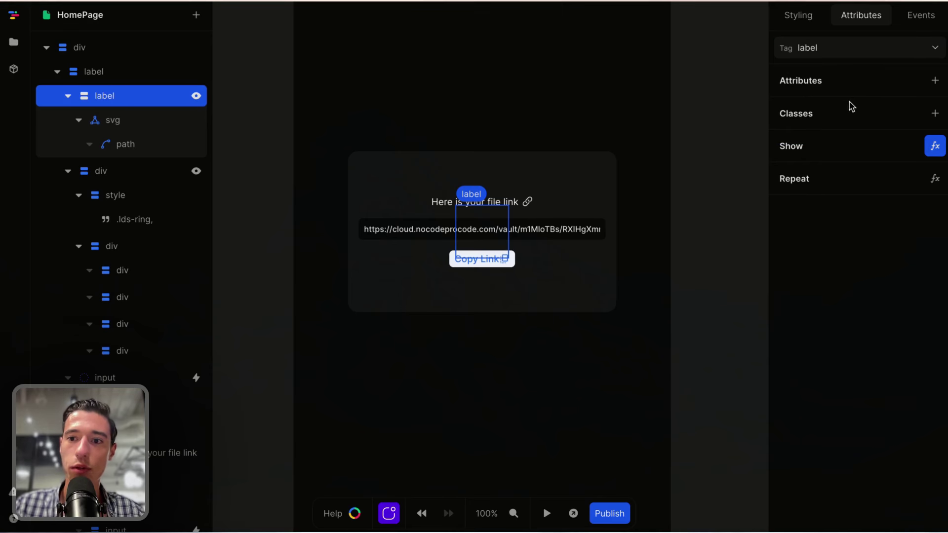
Add a for attribute to the label wrapping the upload svg
left_click(934, 80)
type("for")
key("Return")
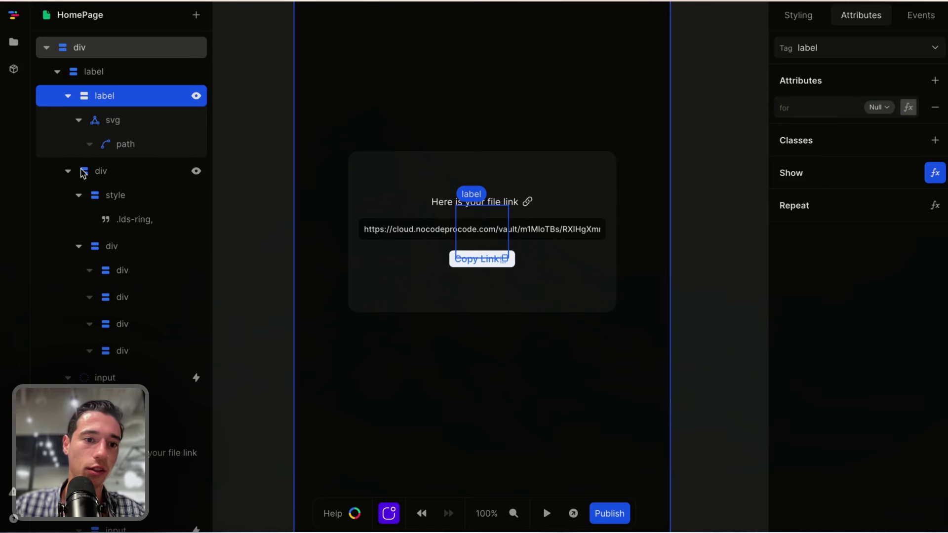
Copy the file input's id, uploader, and paste it as the for value of the label wrapping the svg
left_click(127, 378)
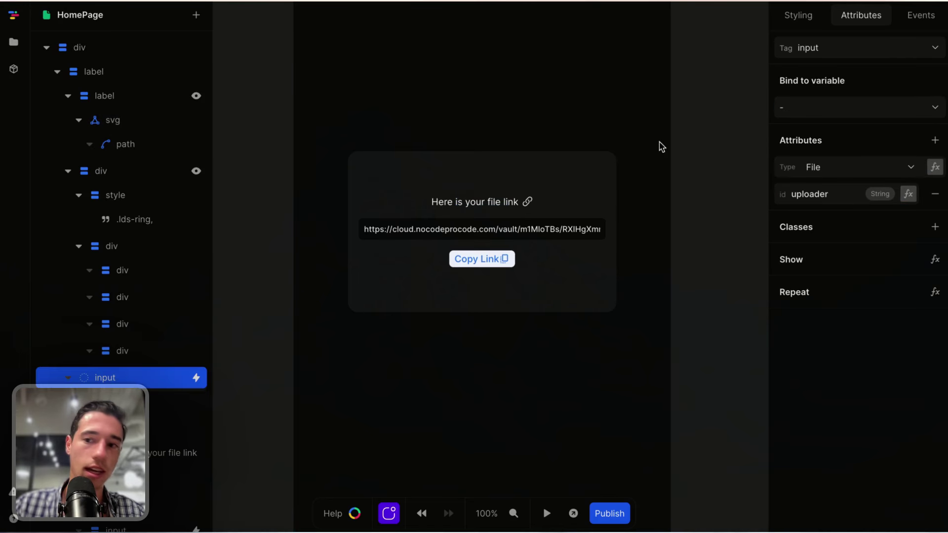
double_click(830, 194)
right_click(830, 195)
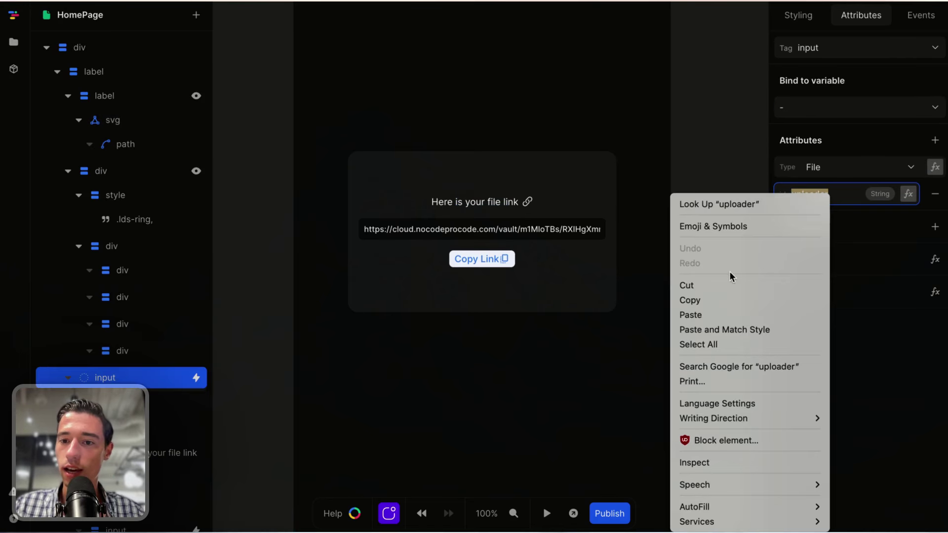
left_click(711, 302)
left_click(140, 75)
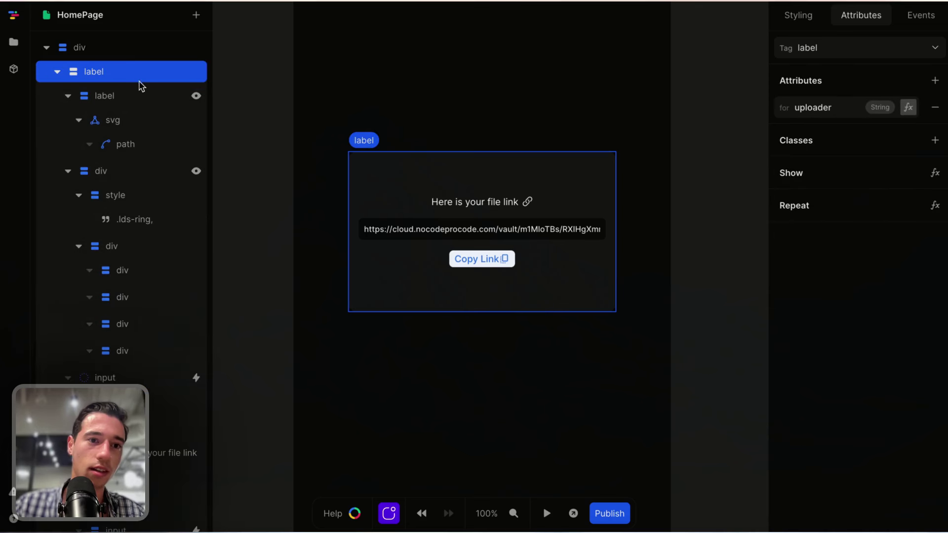
left_click(109, 102)
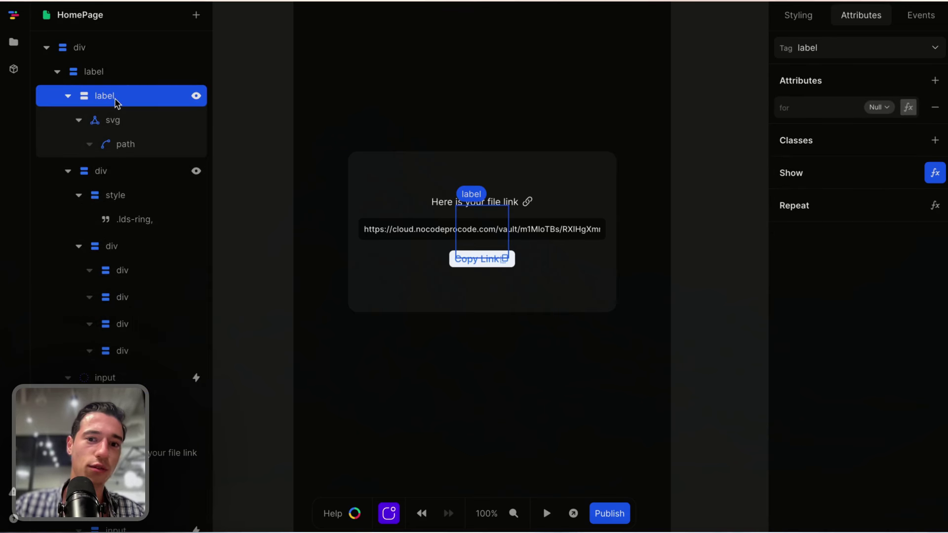
left_click(838, 111)
key("ctrl+v")
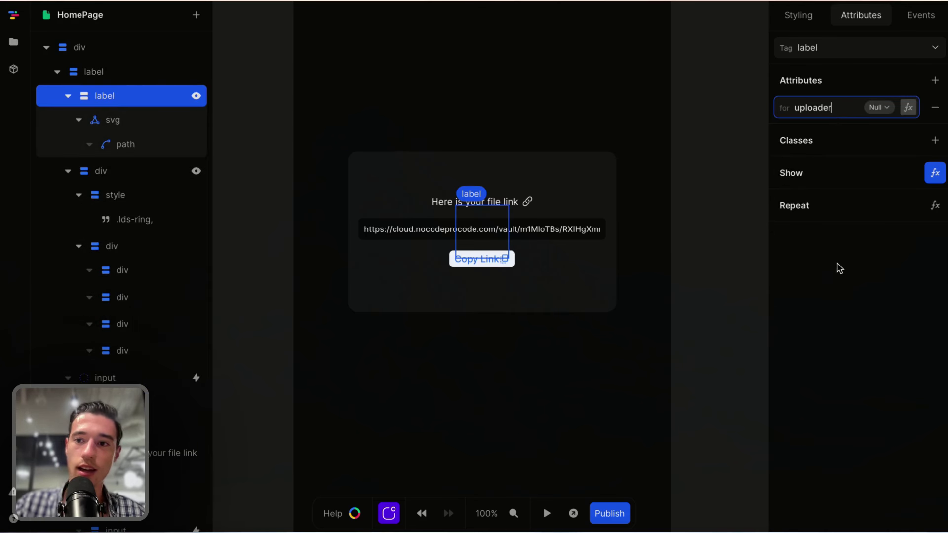
left_click(835, 276)
Preview the page, test that the upload card opens the file picker, cancel the file selection and return to the editor
left_click(572, 514)
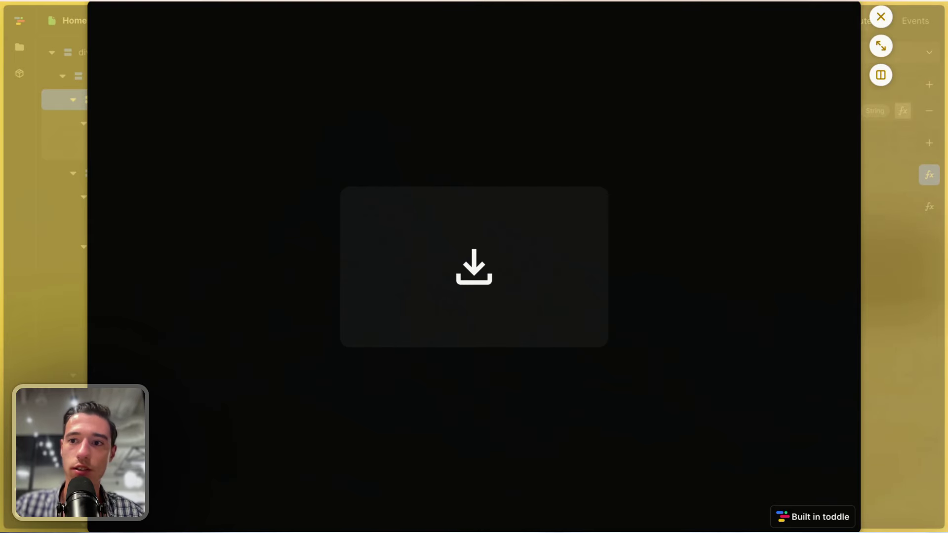
left_click(914, 27)
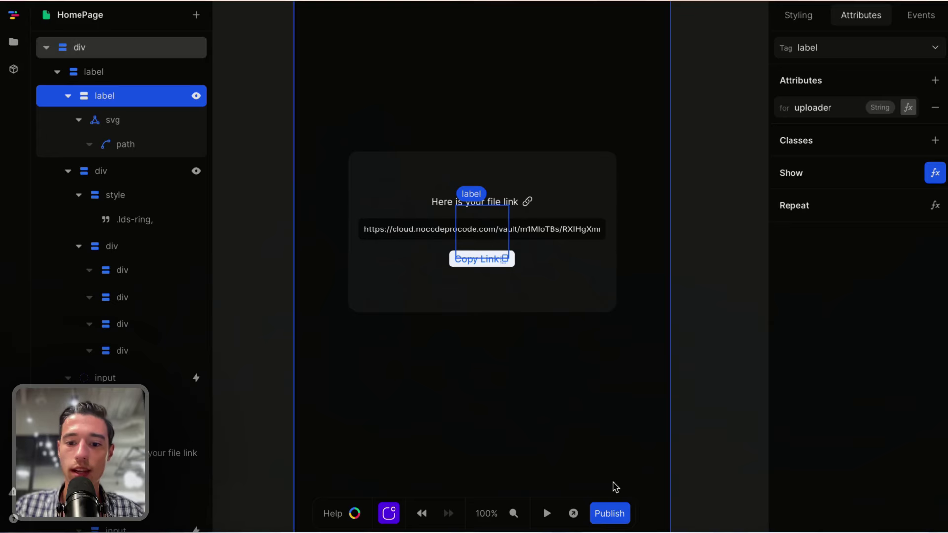
left_click(573, 513)
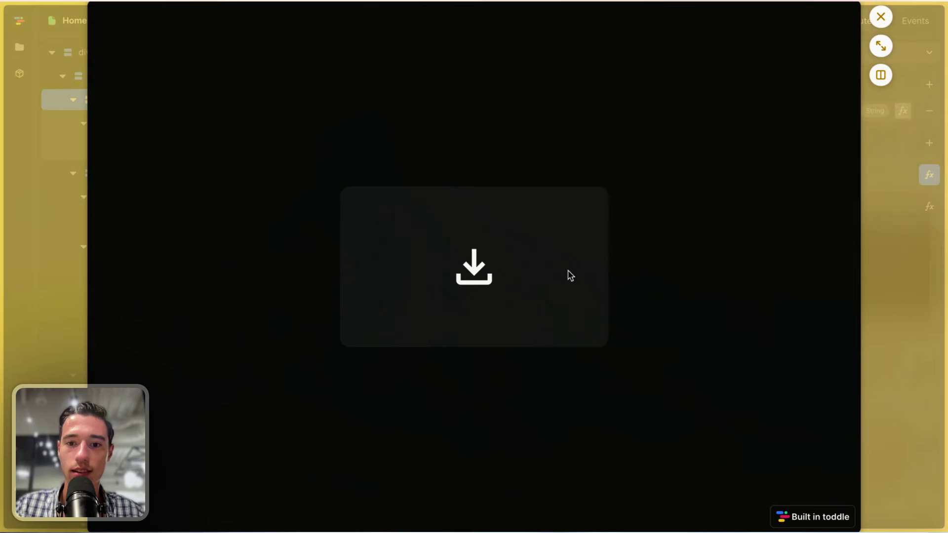
left_click(537, 253)
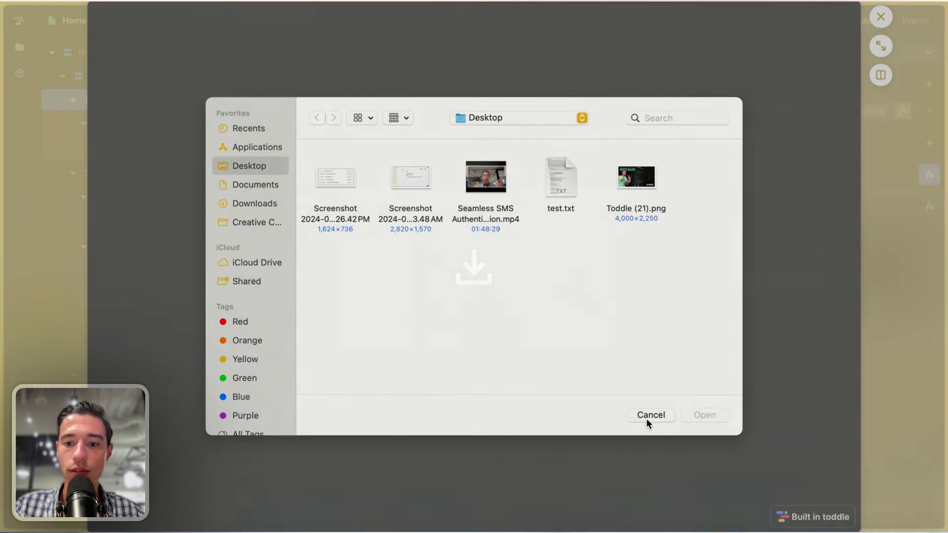
left_click(647, 418)
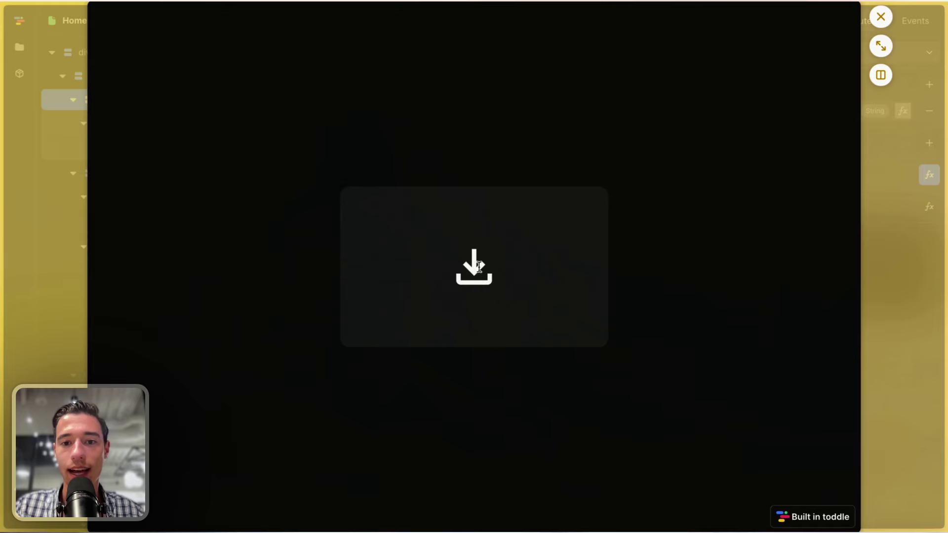
left_click(882, 19)
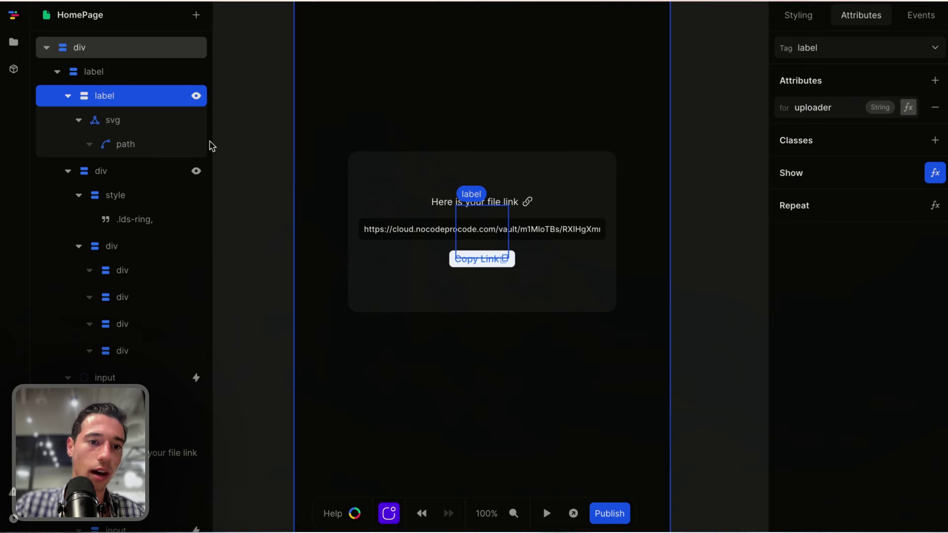
Set the cursor style to default on the upload svg and on the label wrapping it
left_click(116, 120)
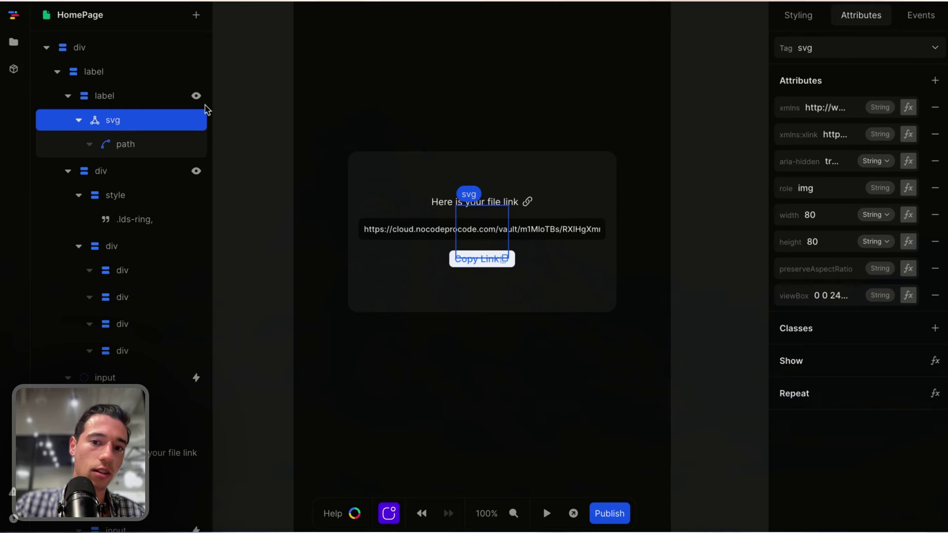
left_click(801, 20)
scroll(883, 275, "down", 10)
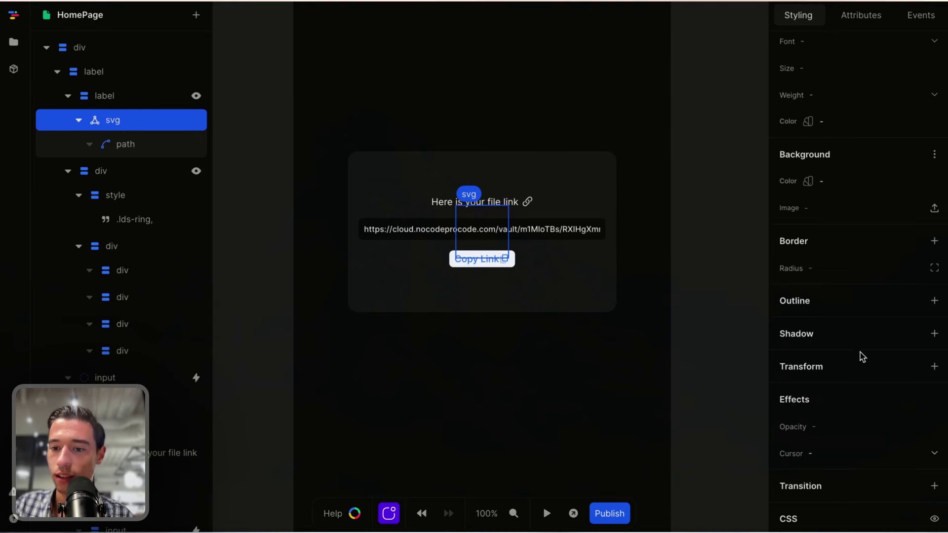
left_click(937, 453)
left_click(856, 260)
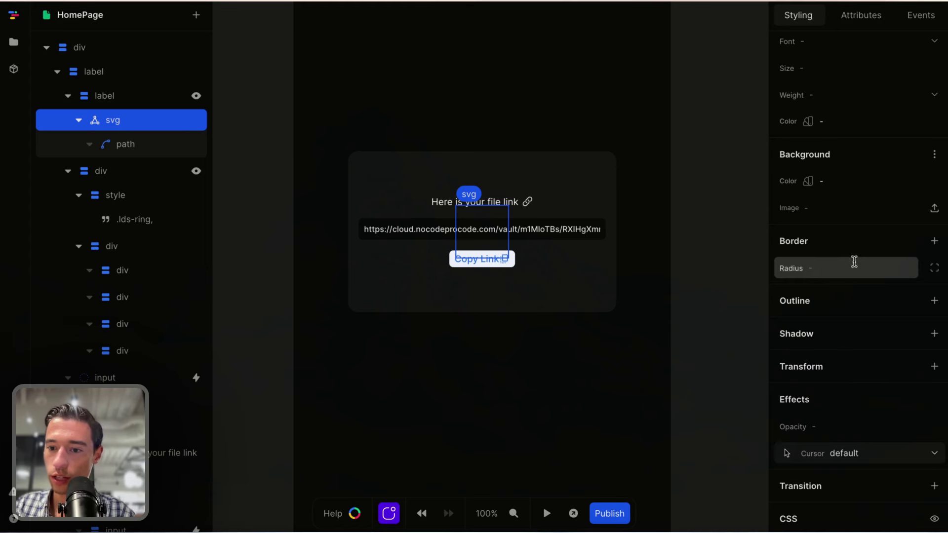
left_click(118, 101)
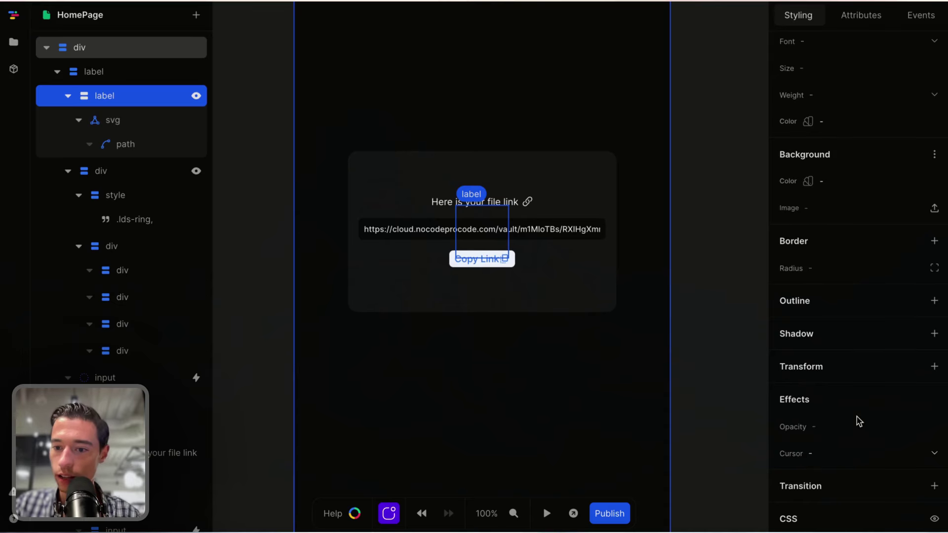
left_click(899, 449)
left_click(848, 275)
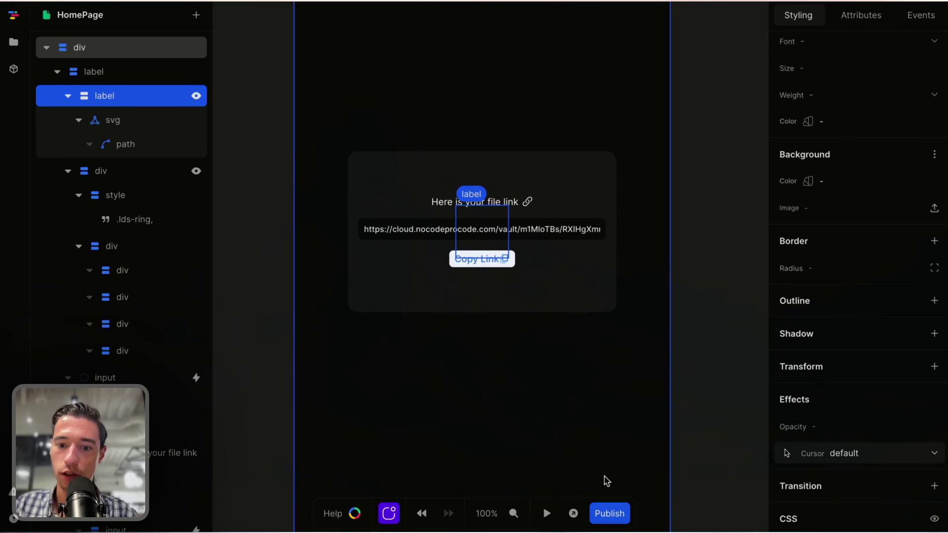
Test the upload icon's cursor and file picker in the preview, cancel the file selection and close the preview
left_click(572, 512)
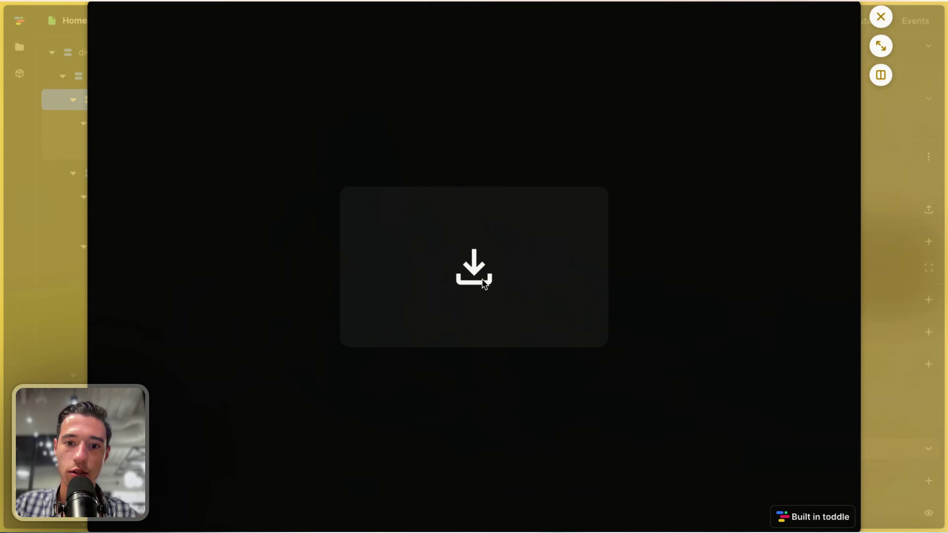
left_click(484, 283)
left_click(651, 416)
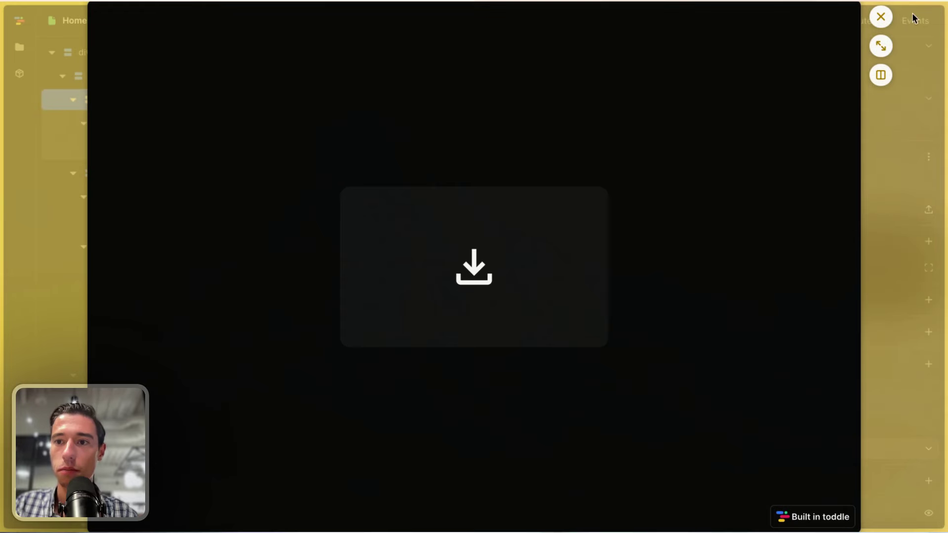
left_click(881, 17)
Set the cursor style to default on the svg's path and on the outer card label
left_click(131, 148)
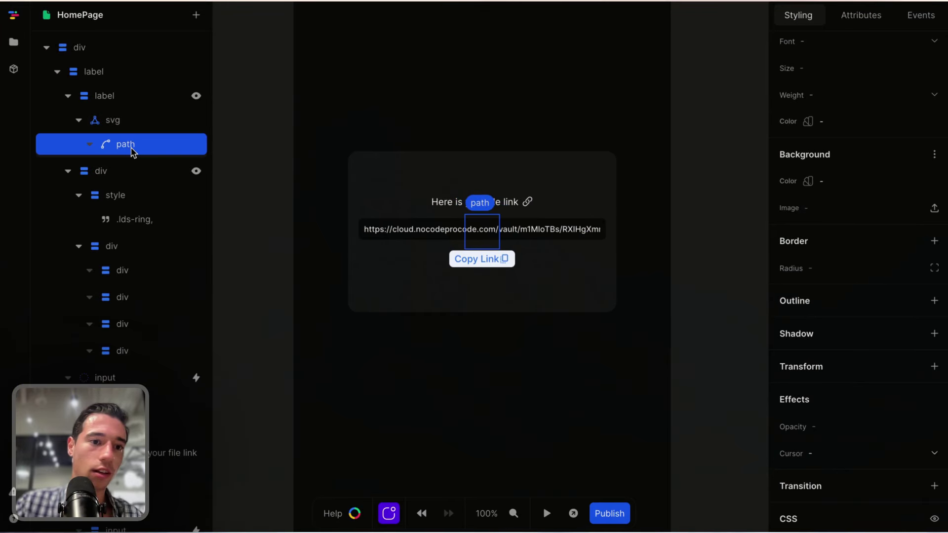
left_click(929, 453)
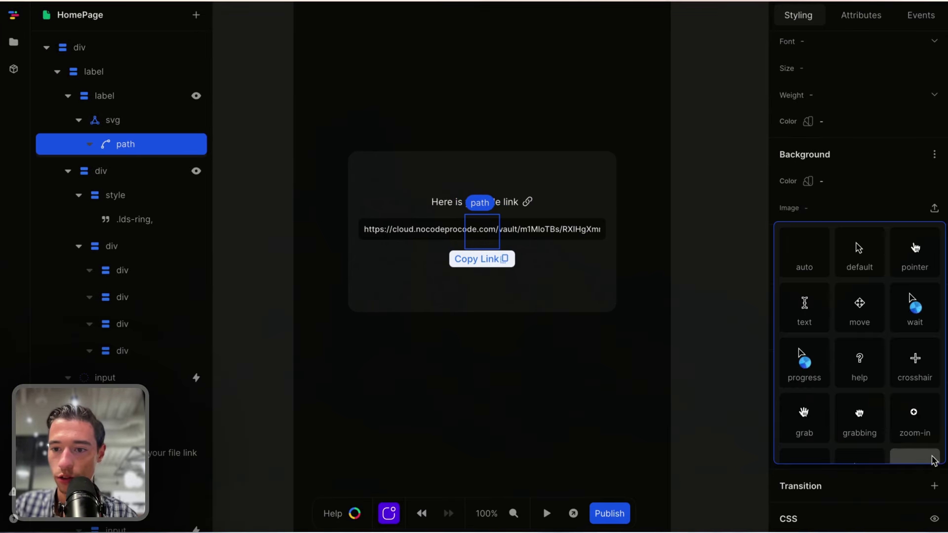
left_click(857, 269)
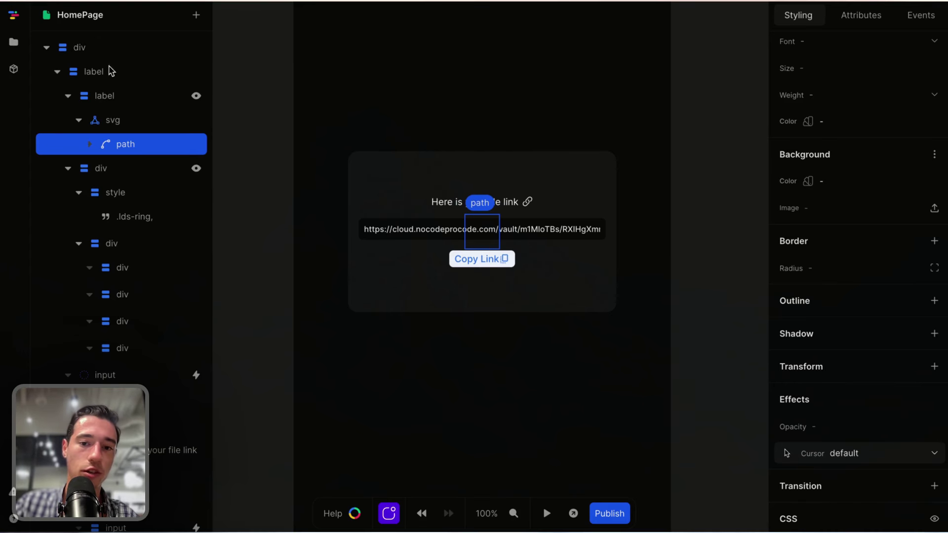
left_click(130, 74)
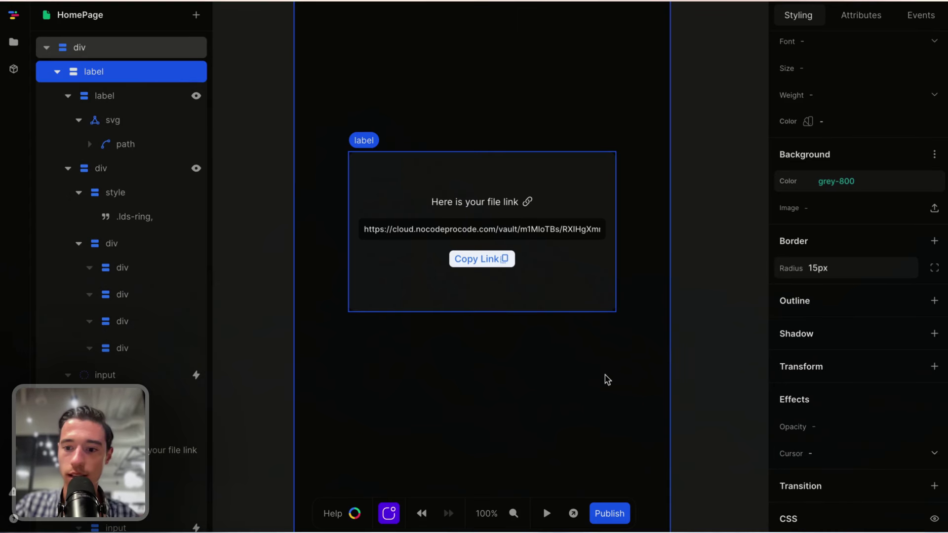
left_click(933, 455)
left_click(859, 253)
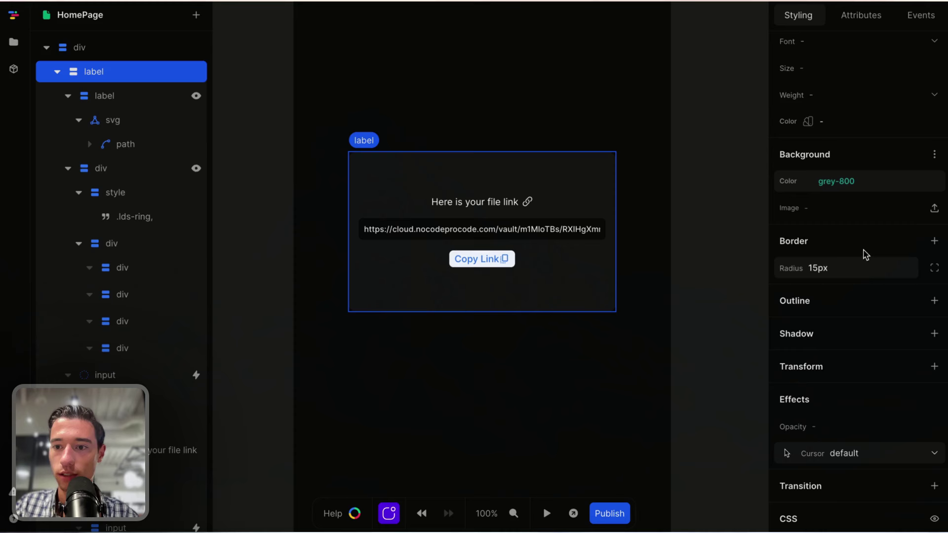
left_click(663, 383)
Preview the page to check the cursor over the upload card, and close the preview
left_click(574, 513)
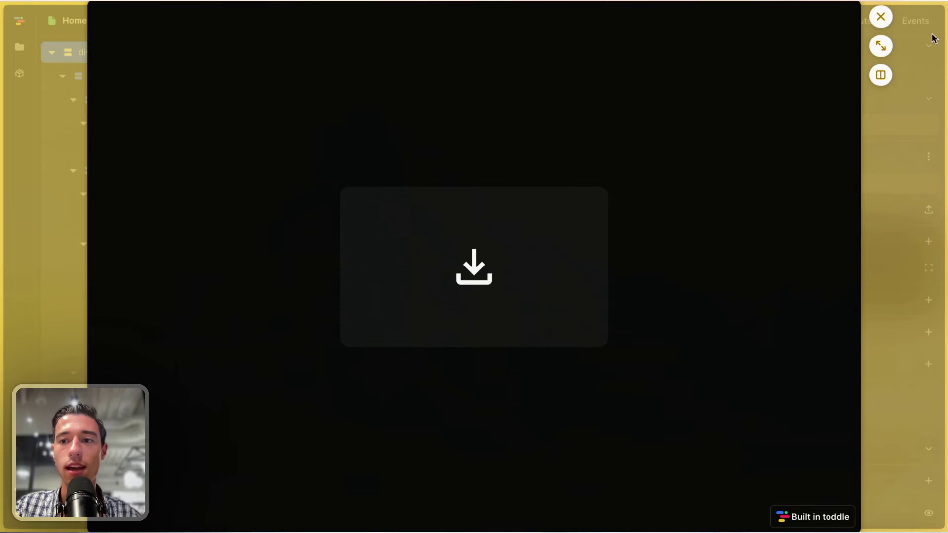
left_click(881, 16)
left_click(738, 341)
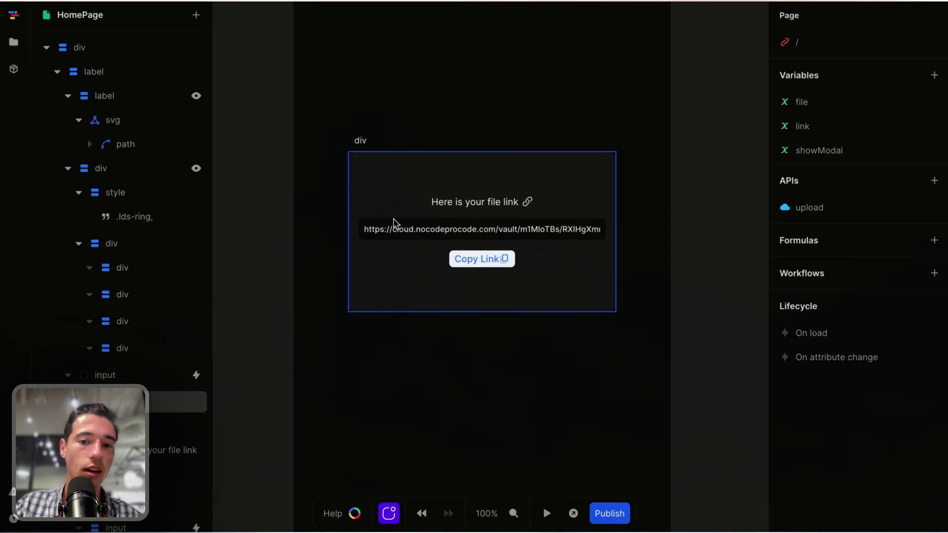
Add a Show formula to the file link input that outputs the showModal variable
left_click(438, 234)
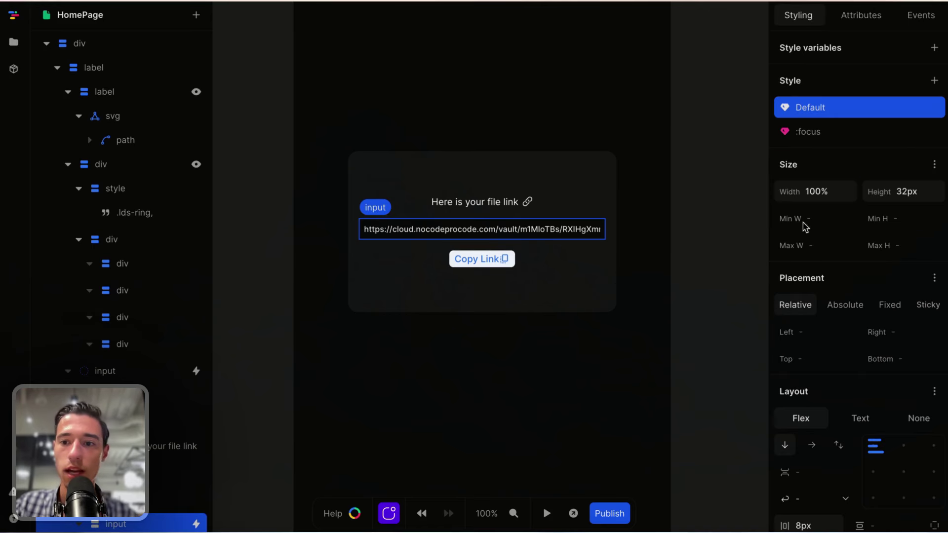
scroll(806, 226, "down", 10)
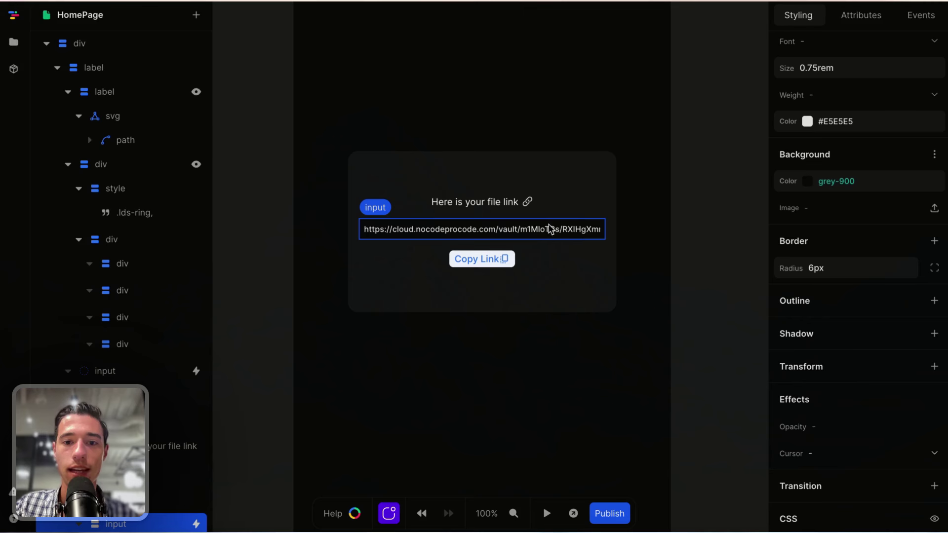
scroll(839, 224, "up", 9)
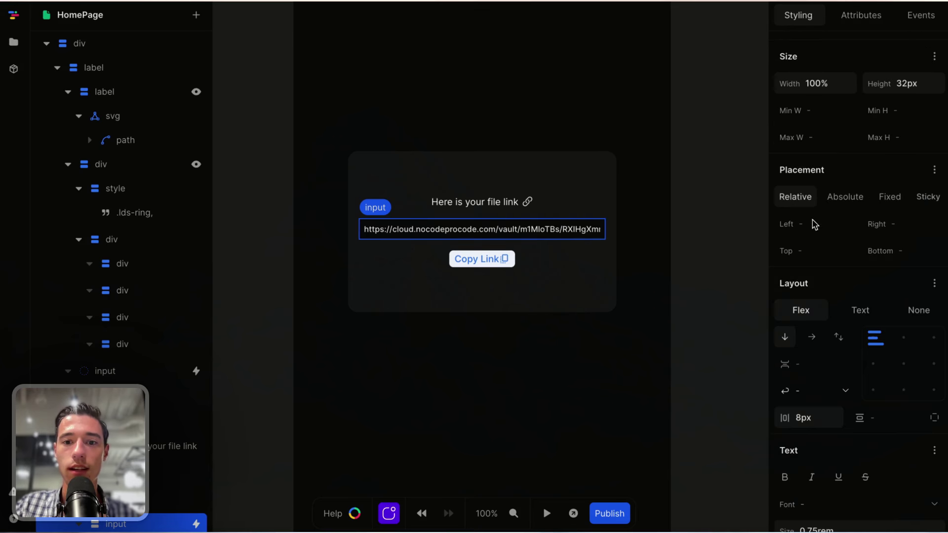
left_click(861, 20)
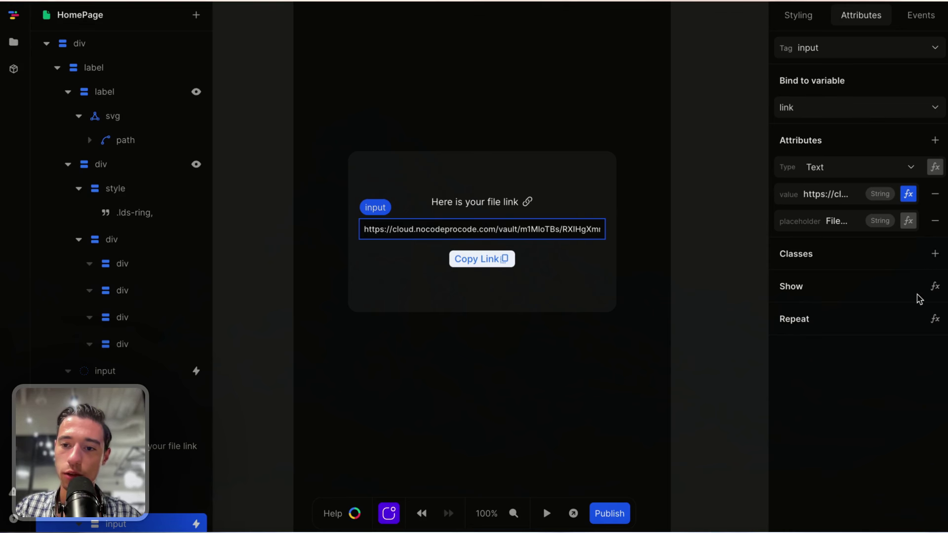
left_click(935, 288)
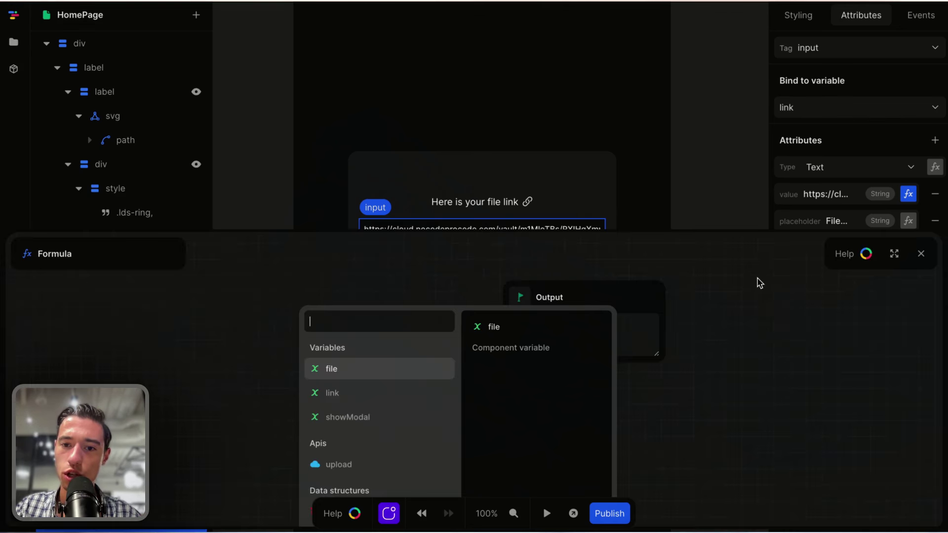
left_click(371, 418)
left_click(921, 253)
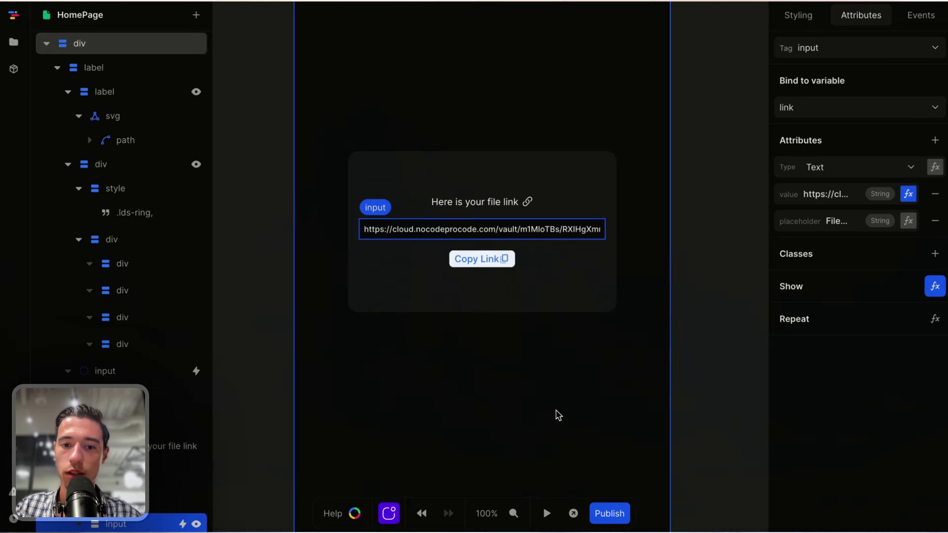
Preview the page and upload Toddle (21).png from the Desktop through the download icon to test the card
left_click(573, 513)
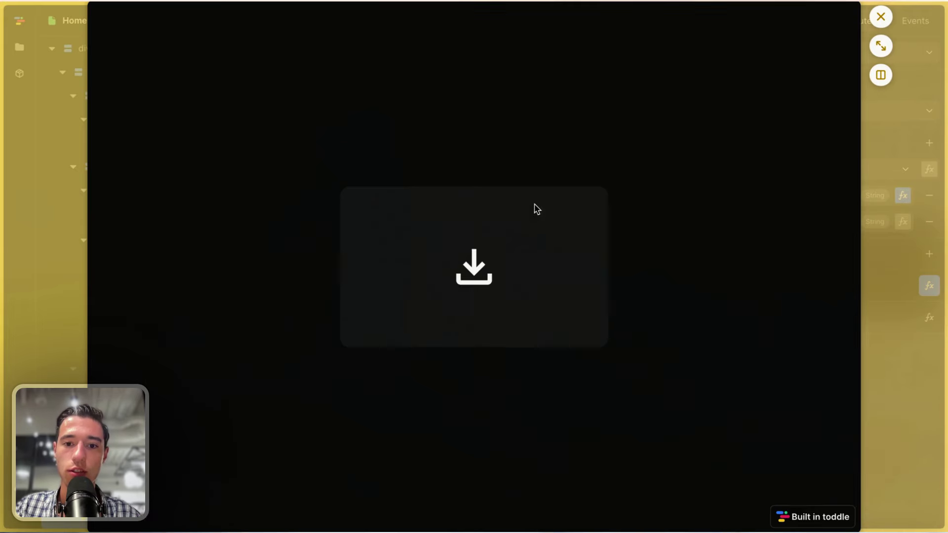
left_click(475, 269)
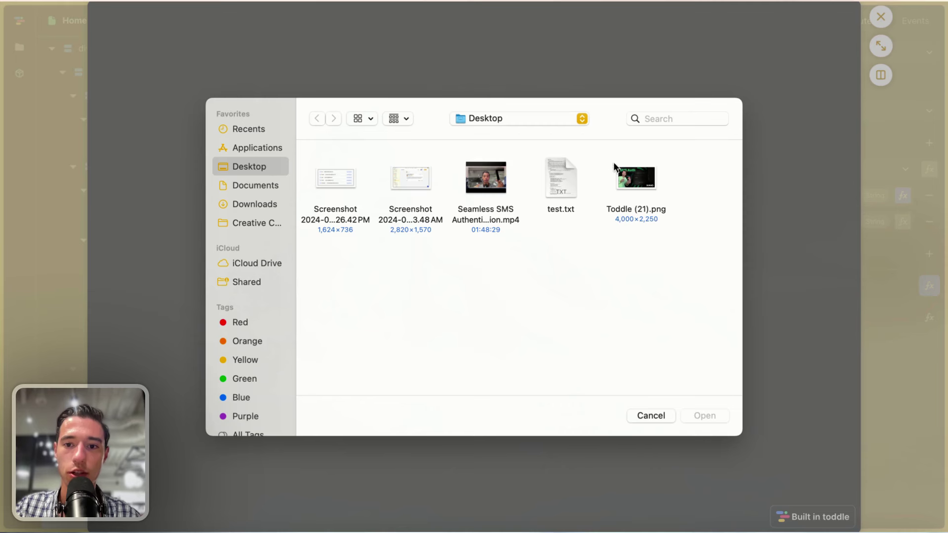
left_click(625, 174)
left_click(697, 418)
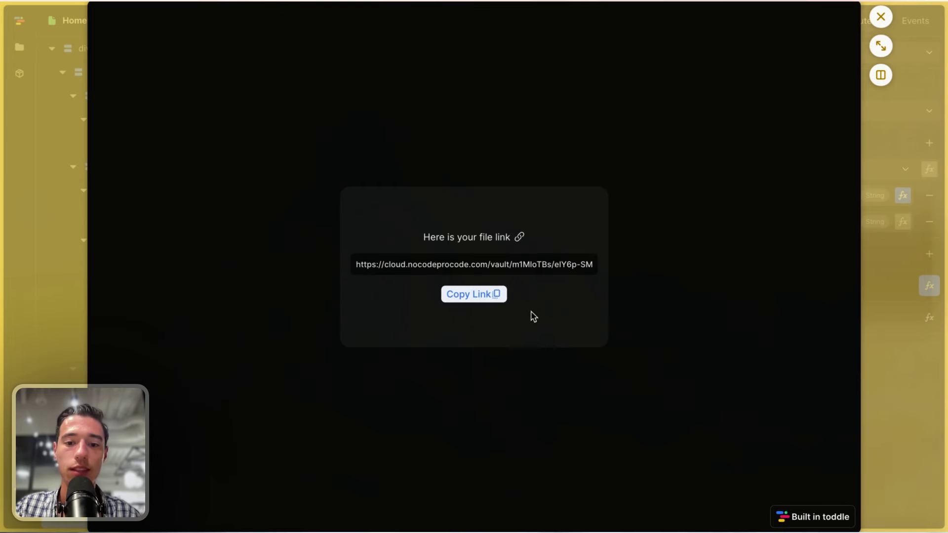
Close the page preview and widen the page frame on the editor canvas
left_click(861, 20)
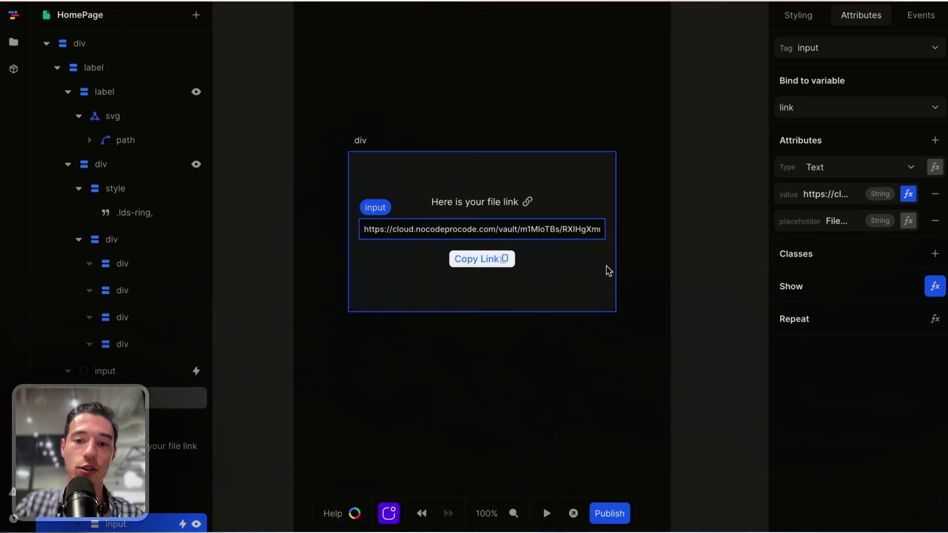
left_click(705, 271)
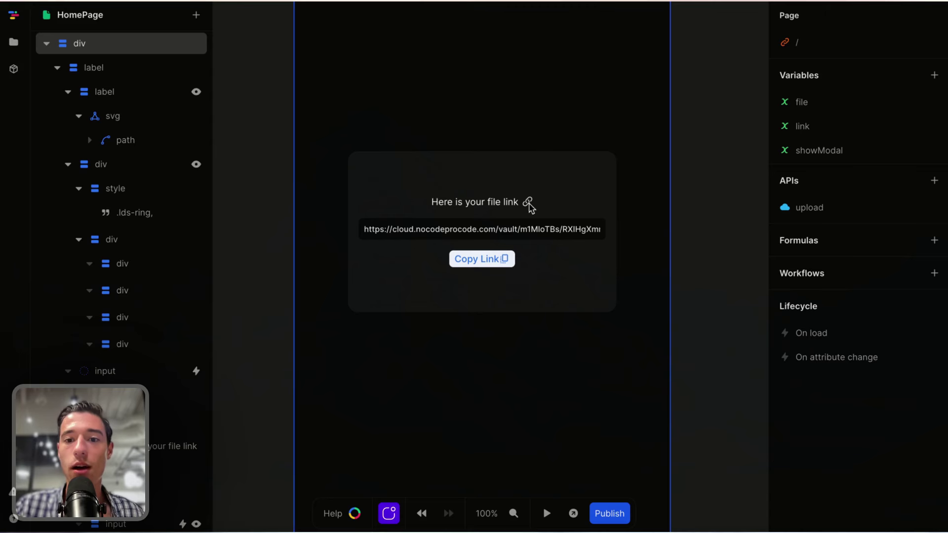
left_click(672, 250)
left_click_drag(678, 247, 760, 243)
left_click(667, 256)
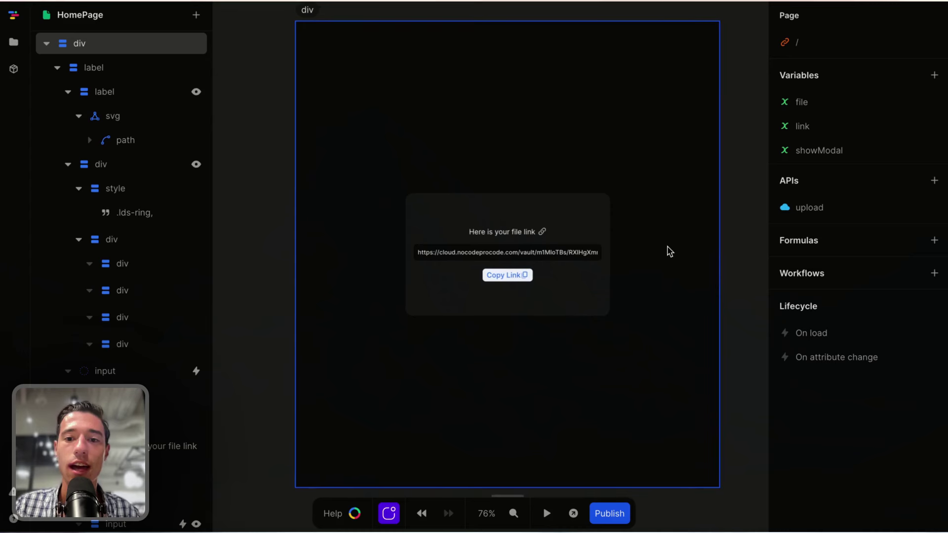
left_click(285, 95)
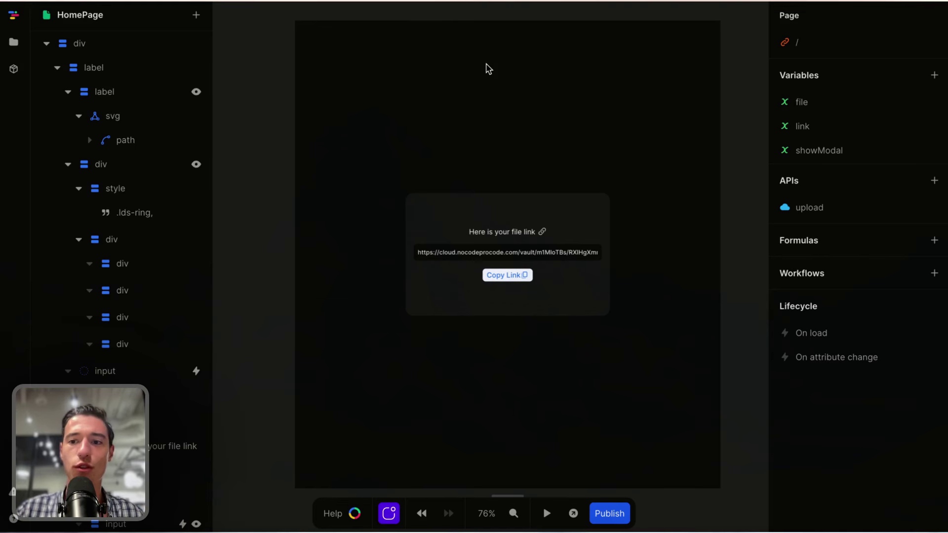
left_click(488, 69)
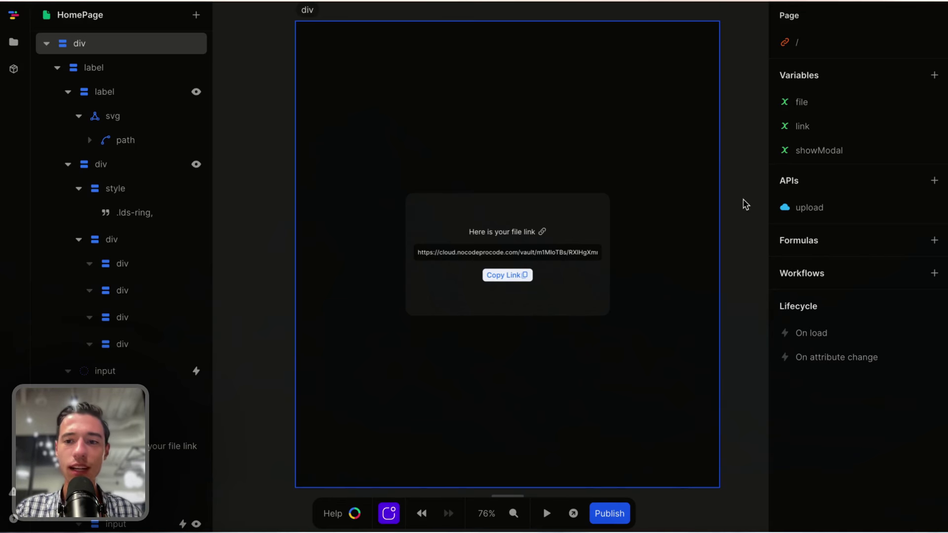
scroll(746, 204, "right", 2)
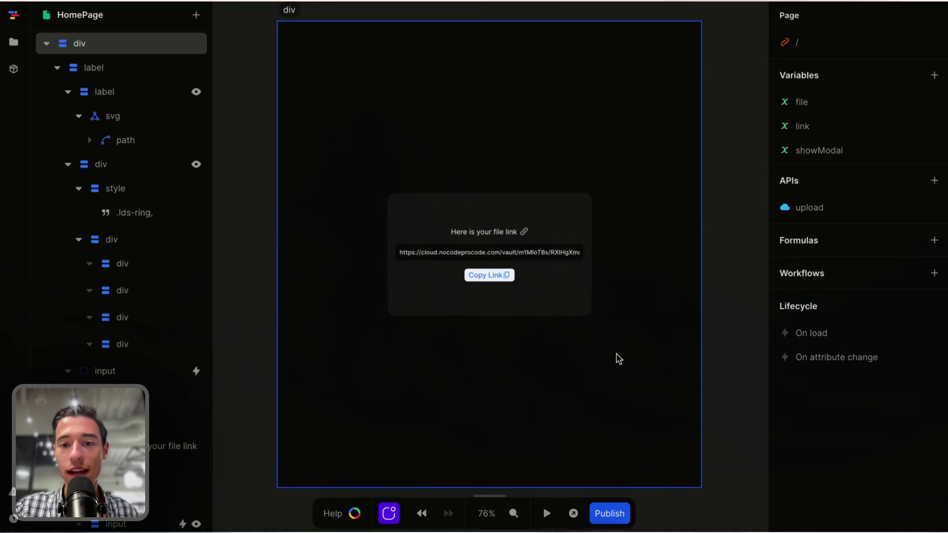
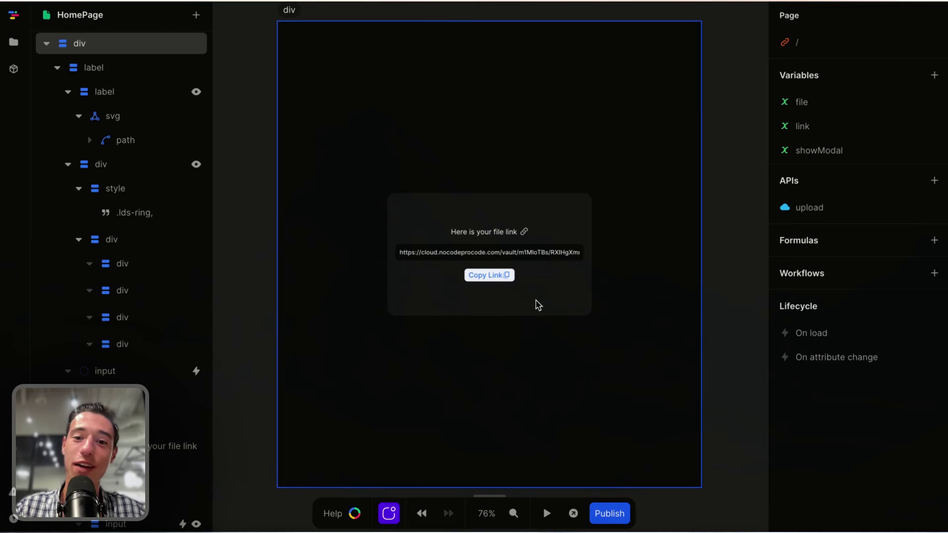
Preview the page at full size and upload Toddle (21).png from the Desktop through the download icon
left_click(573, 514)
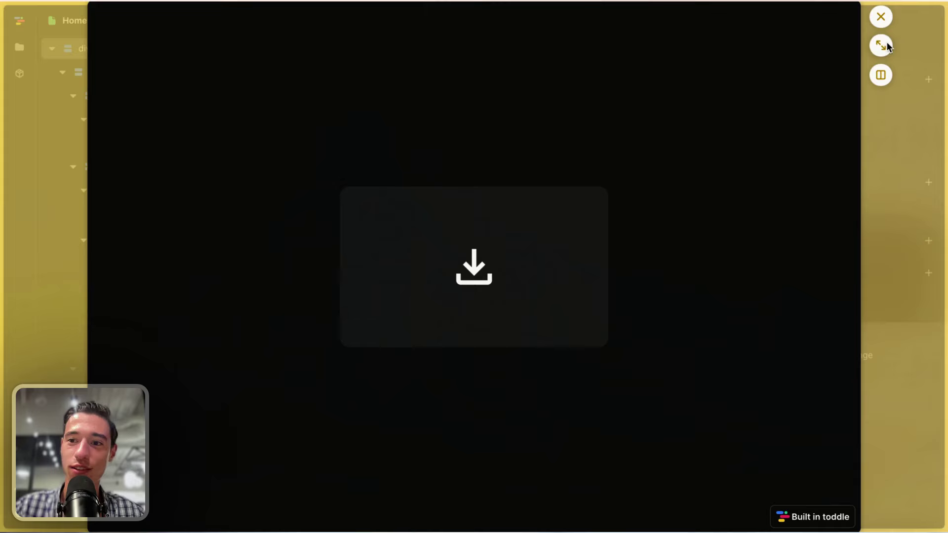
left_click(882, 46)
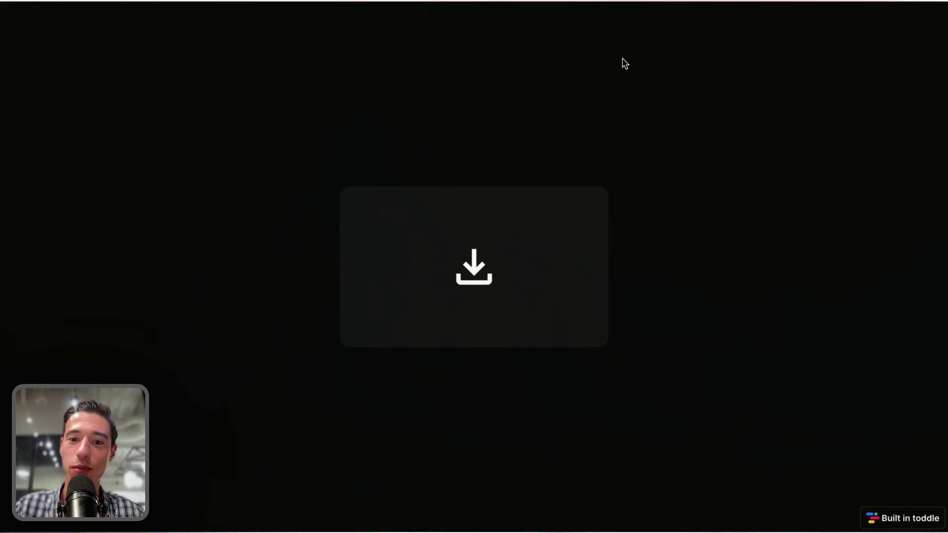
left_click(478, 281)
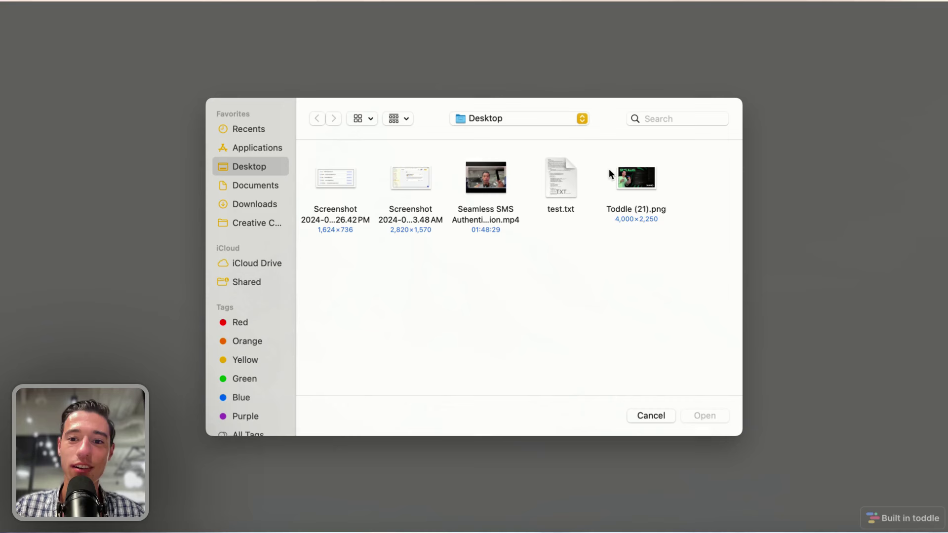
left_click(613, 174)
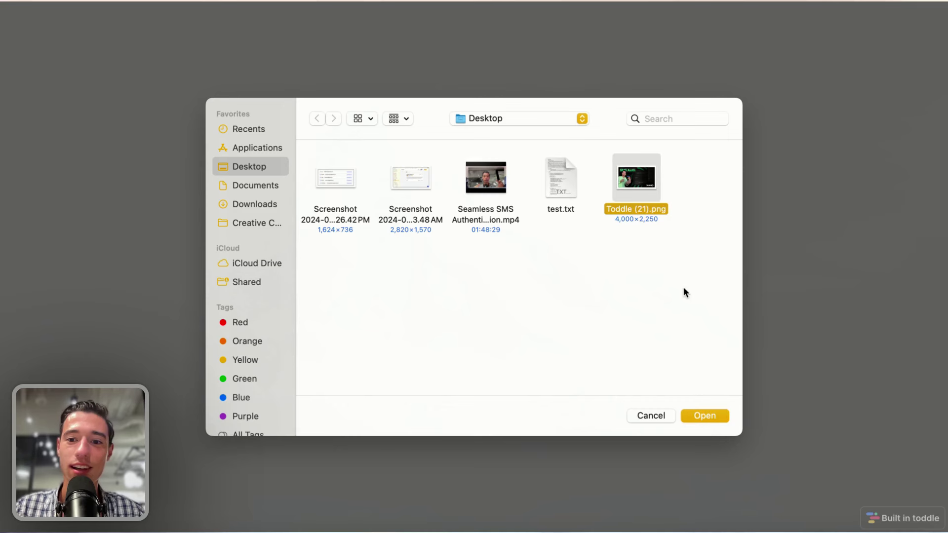
left_click(697, 415)
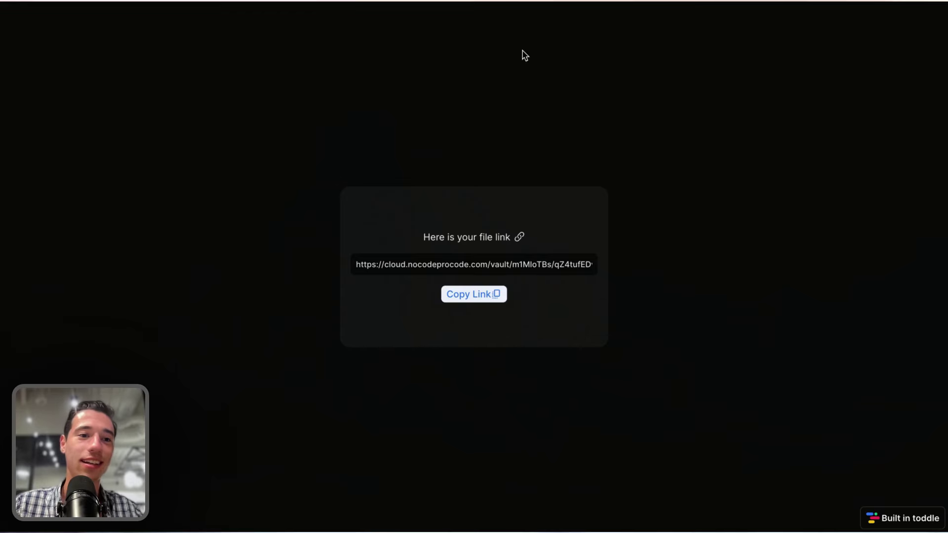
Open the copied link of the uploaded file in the browser to check that it loads the image
left_click(37, 37)
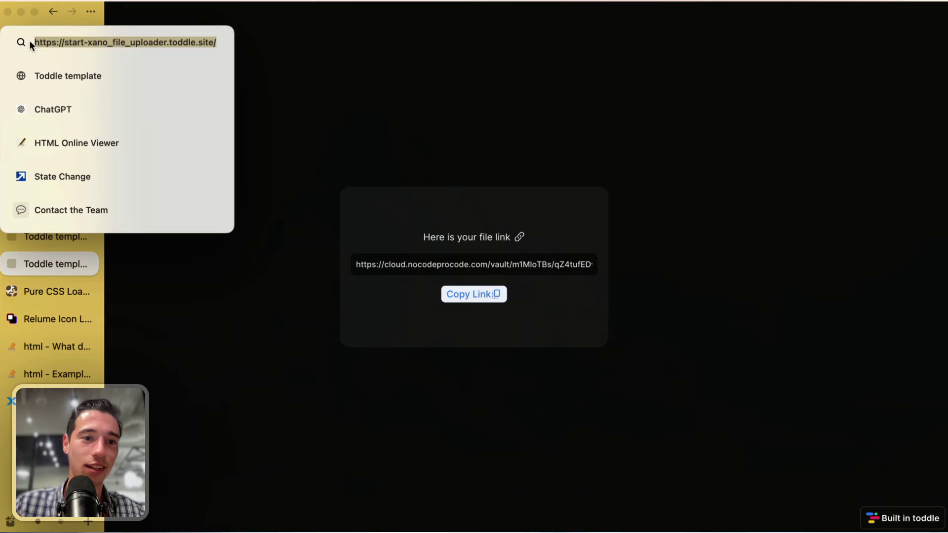
key("BackSpace")
key("super+v")
key("Return")
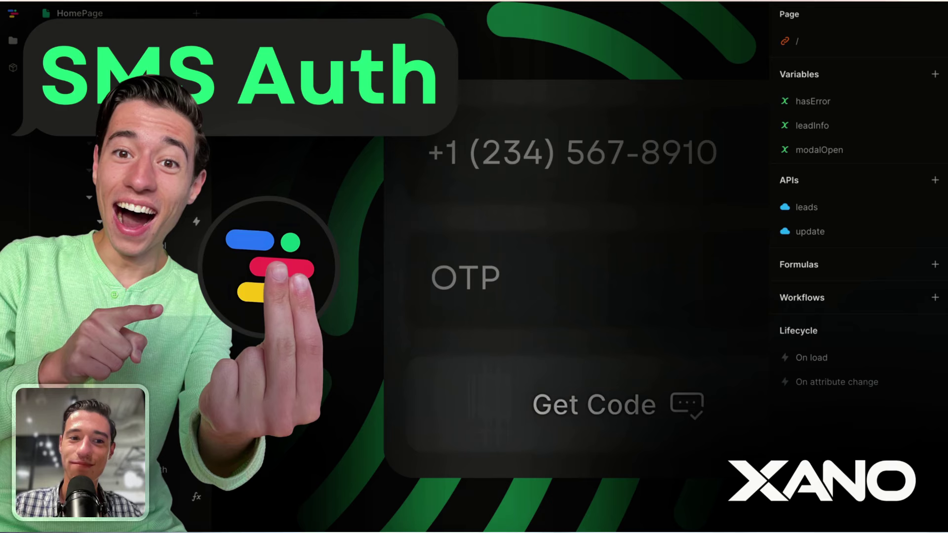
Open the nocodeprocode.com website in a new browser tab
mouse_move(3, 208)
left_click(38, 209)
type("n")
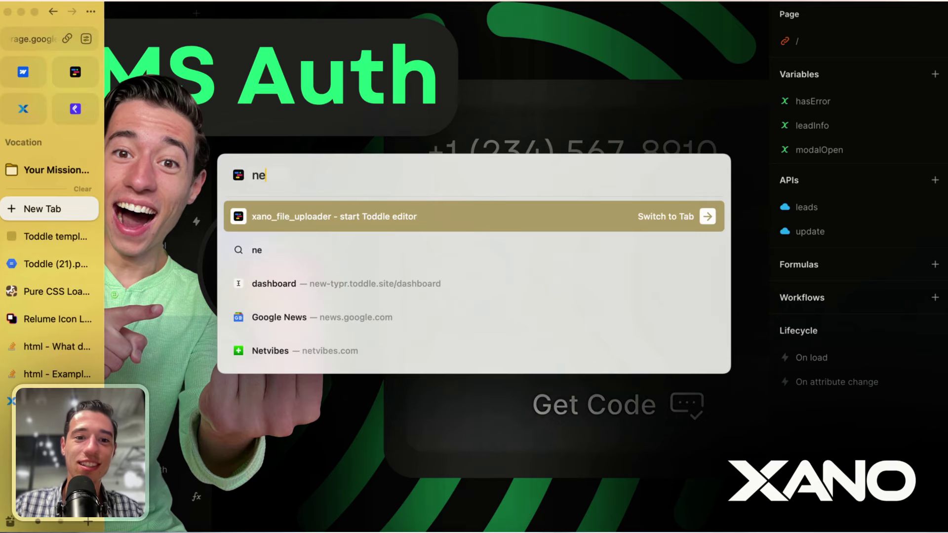
type("o")
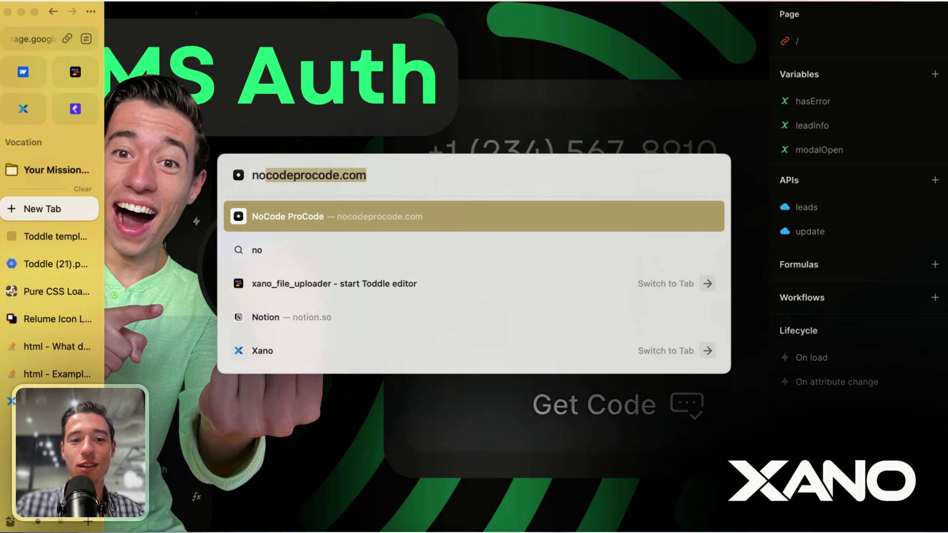
key("Return")
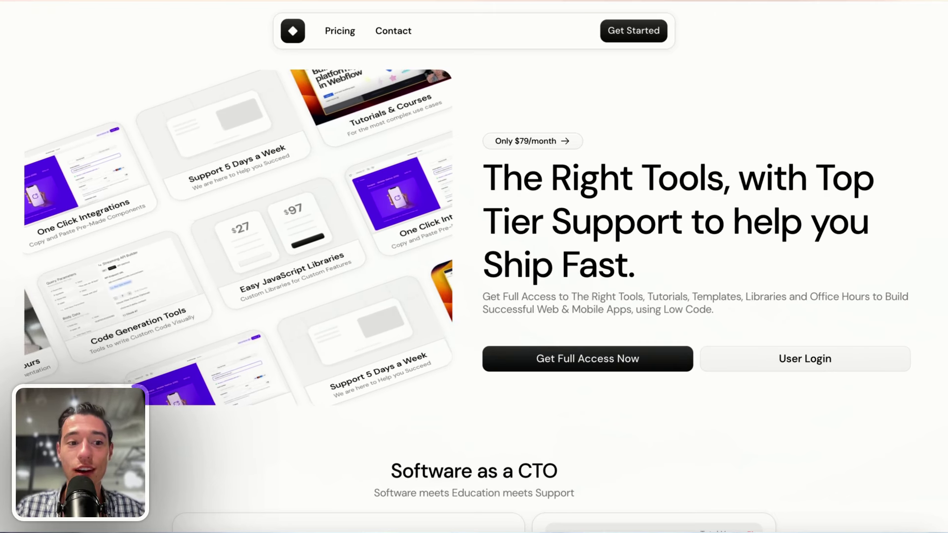
Open the NoCode ProCode community feed in another new tab
mouse_move(45, 236)
left_click(49, 215)
type("he")
key("Return")
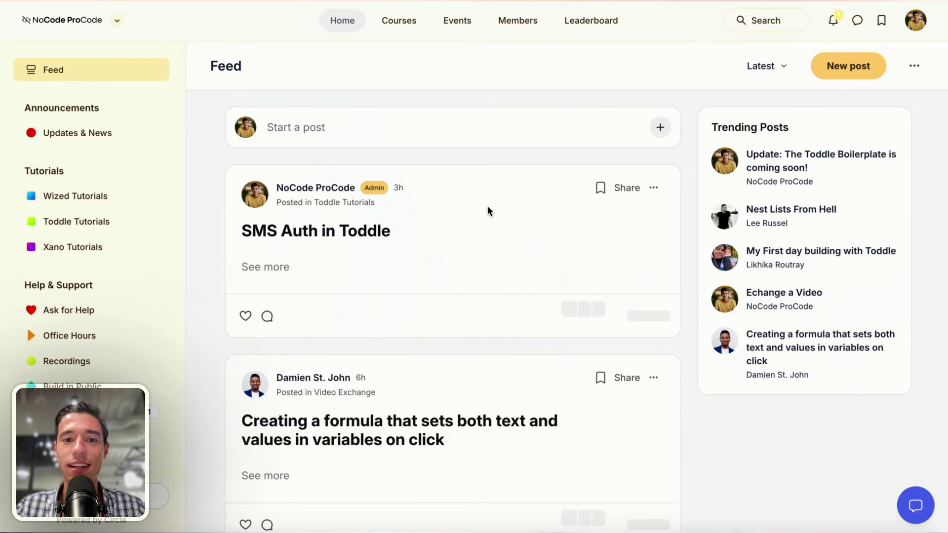
Play a moment of the SMS Auth in Toddle course video in the feed and pause it
scroll(487, 205, "down", 1)
scroll(488, 217, "down", 2)
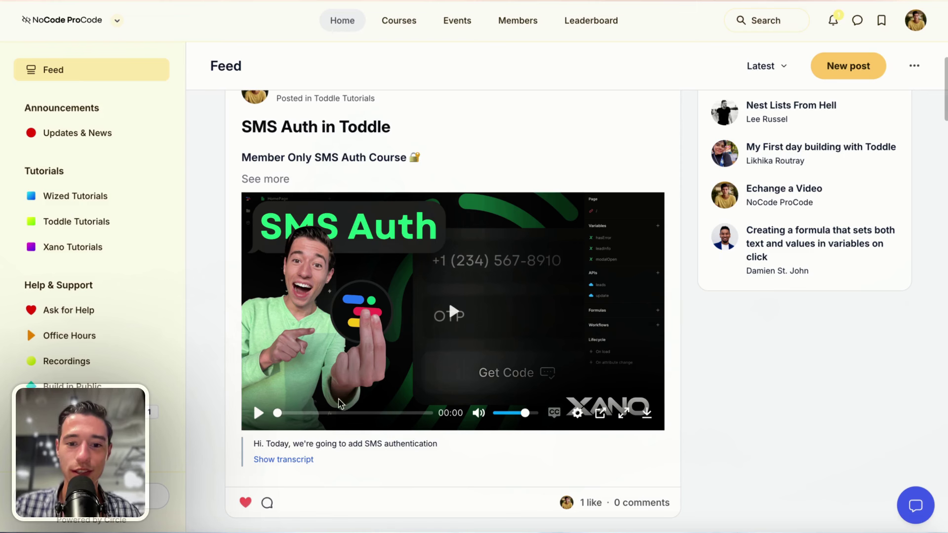
left_click(450, 314)
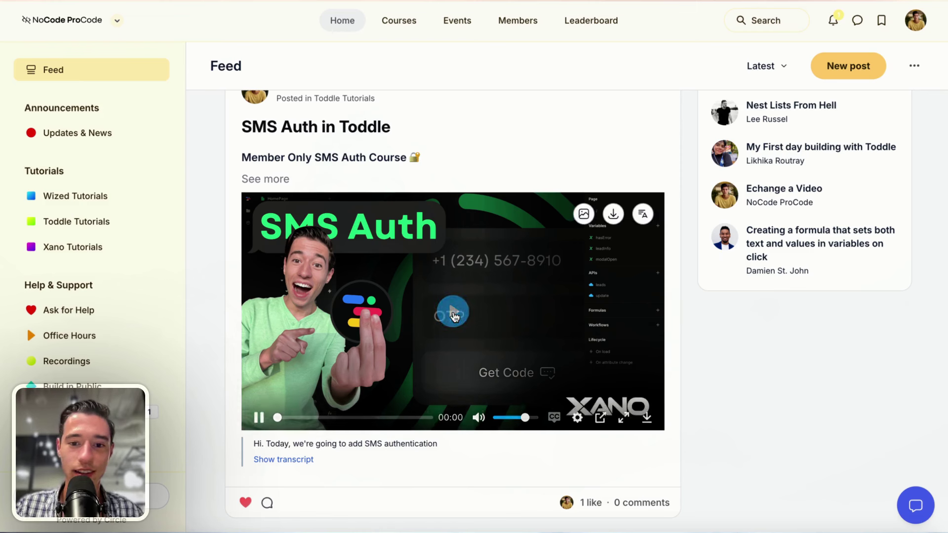
left_click(423, 394)
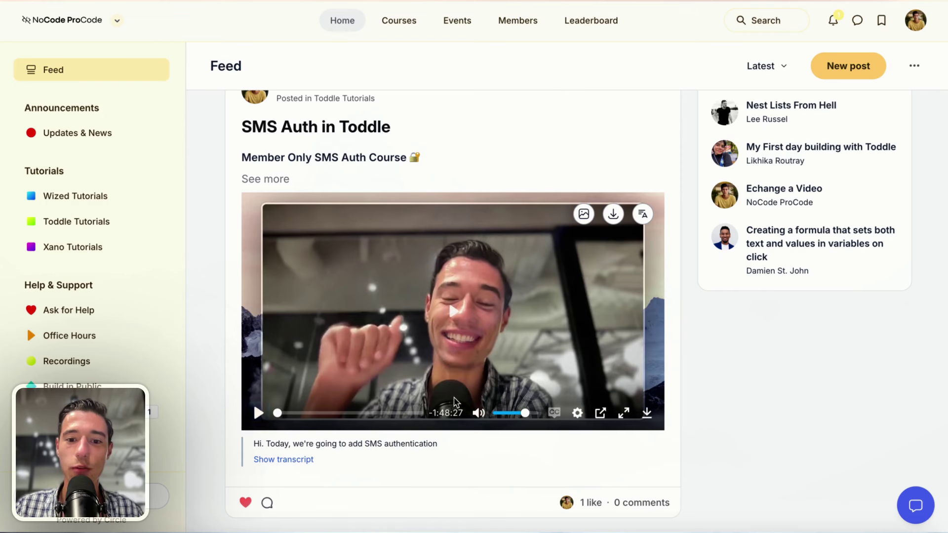
scroll(413, 229, "up", 1)
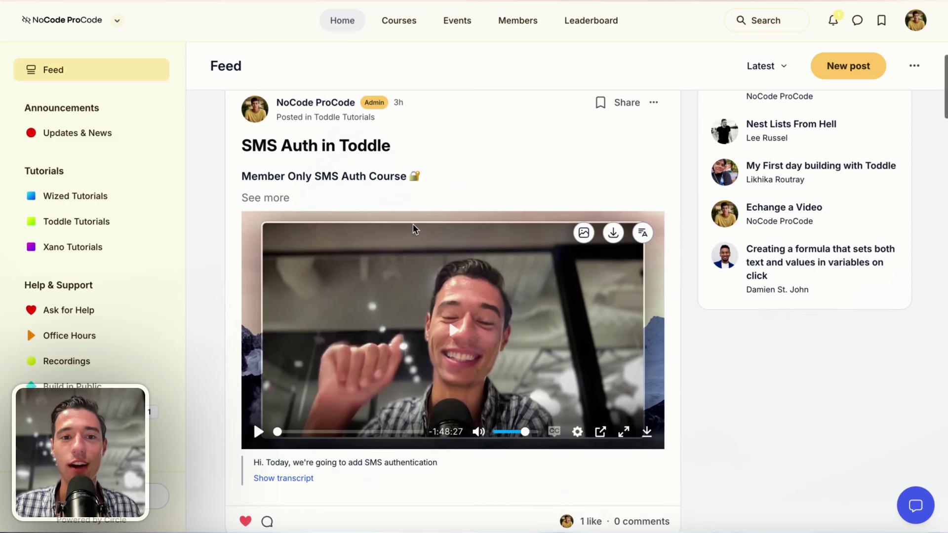
Look through the member questions and job board posts in the feed, and briefly play the Toddle Micro AI SaaS Course video
scroll(326, 193, "down", 5)
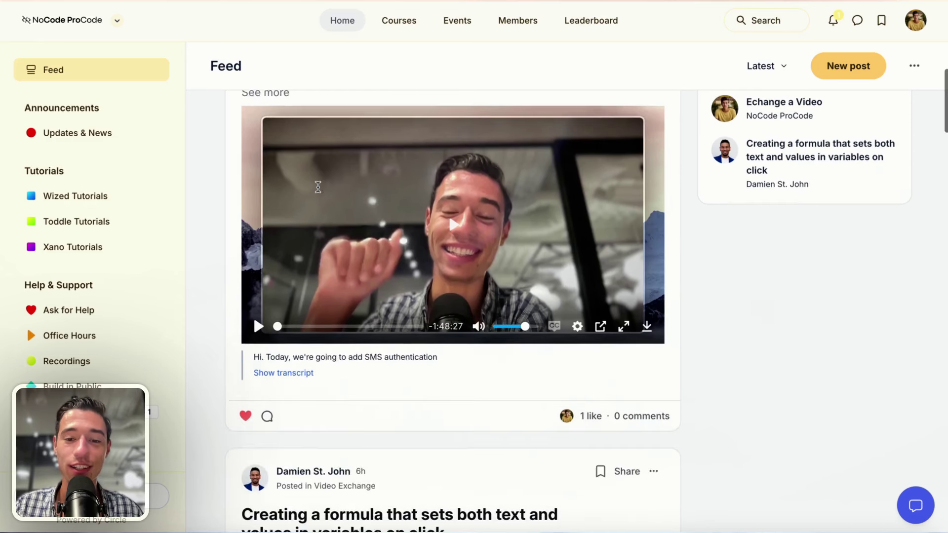
scroll(347, 198, "down", 9)
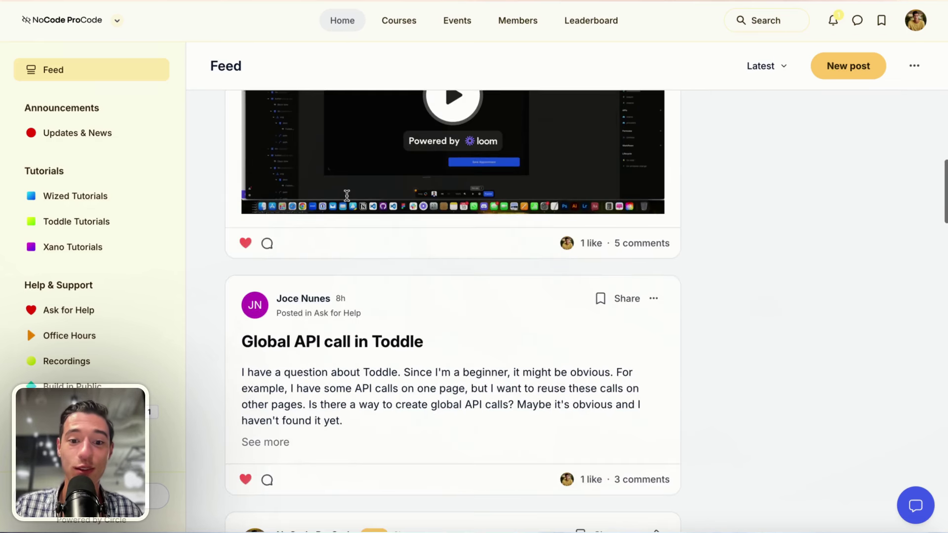
scroll(347, 196, "up", 4)
scroll(346, 195, "up", 3)
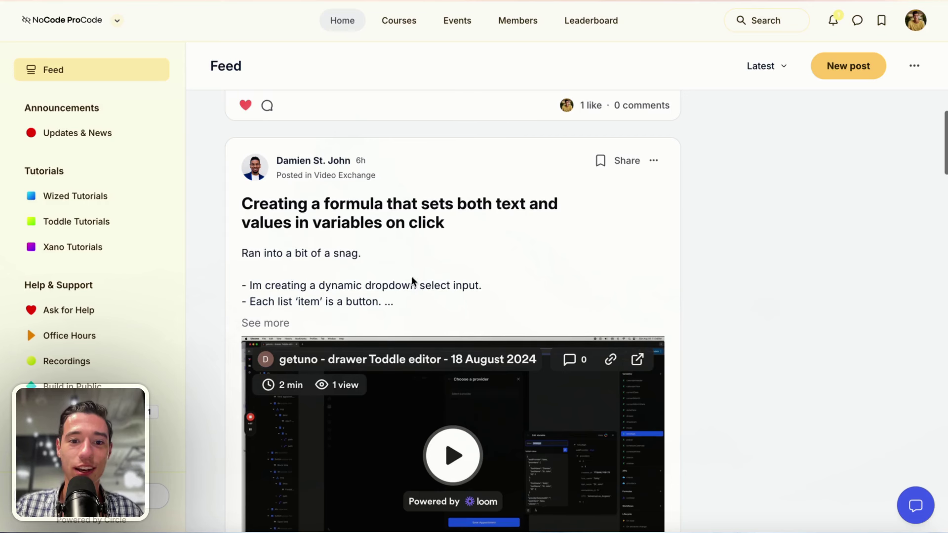
scroll(386, 185, "down", 1)
scroll(474, 266, "down", 1)
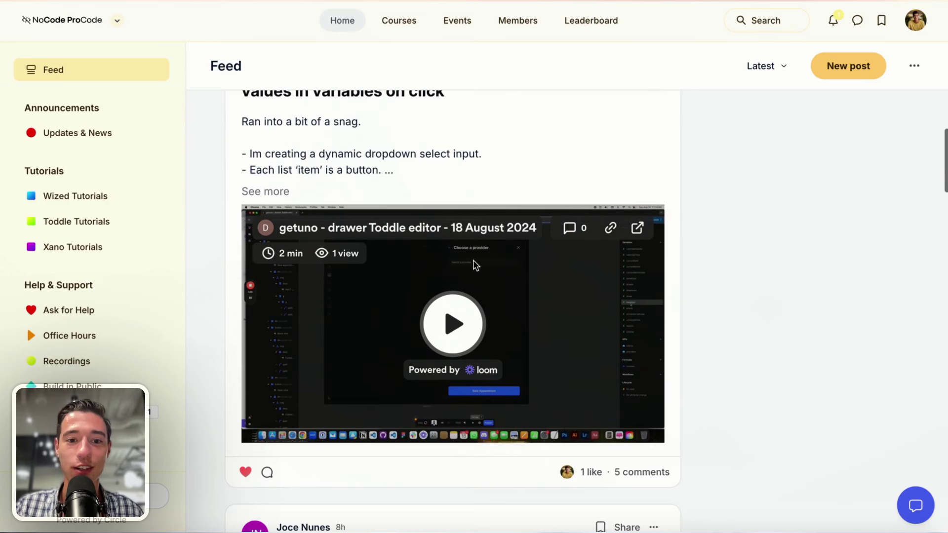
scroll(470, 284, "down", 6)
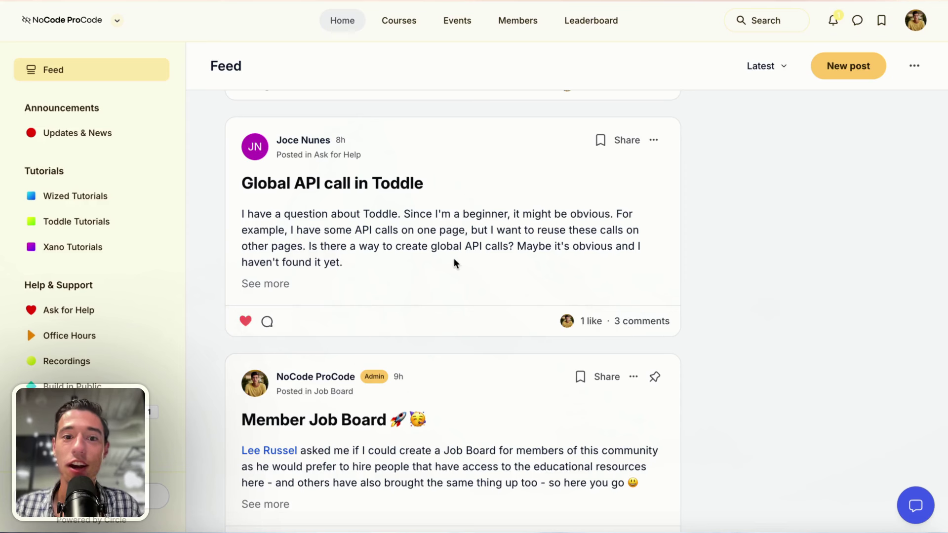
scroll(454, 259, "down", 1)
scroll(578, 284, "down", 11)
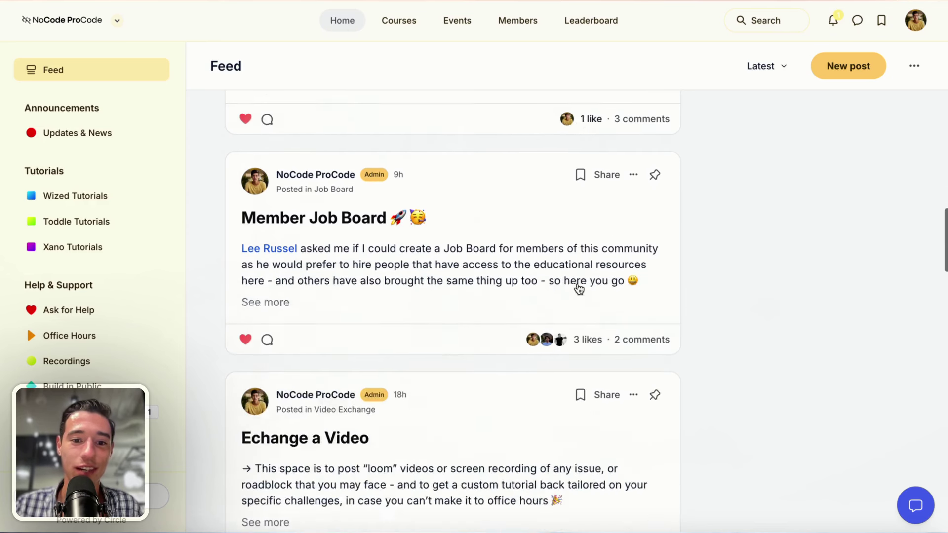
scroll(578, 284, "down", 4)
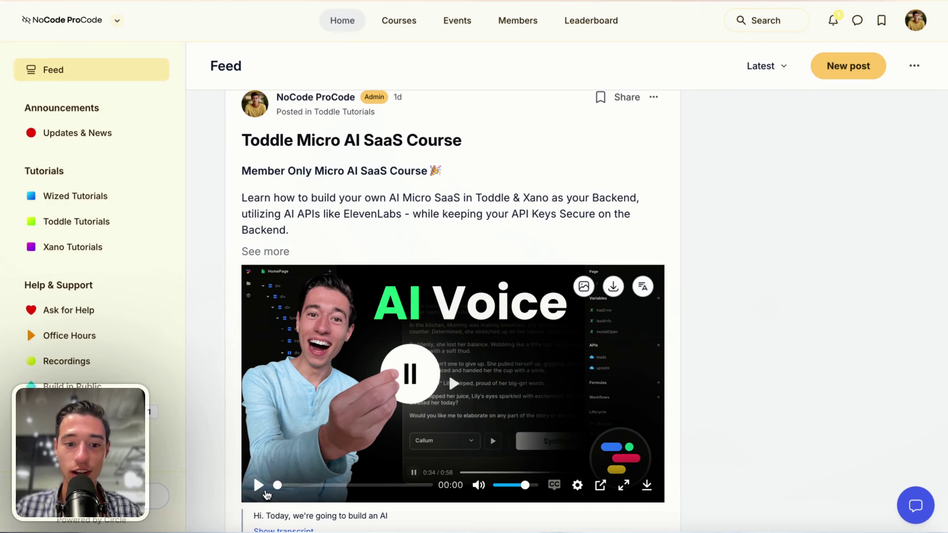
left_click(257, 490)
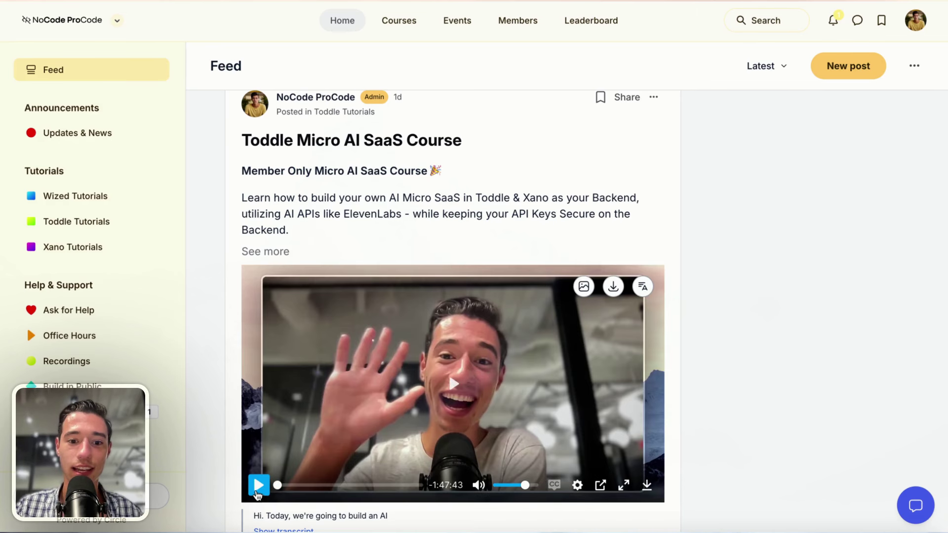
Briefly play the Toddle Logic Basics course video, and browse on to the Frankenstein App Migration post
scroll(497, 370, "down", 1)
scroll(434, 450, "down", 10)
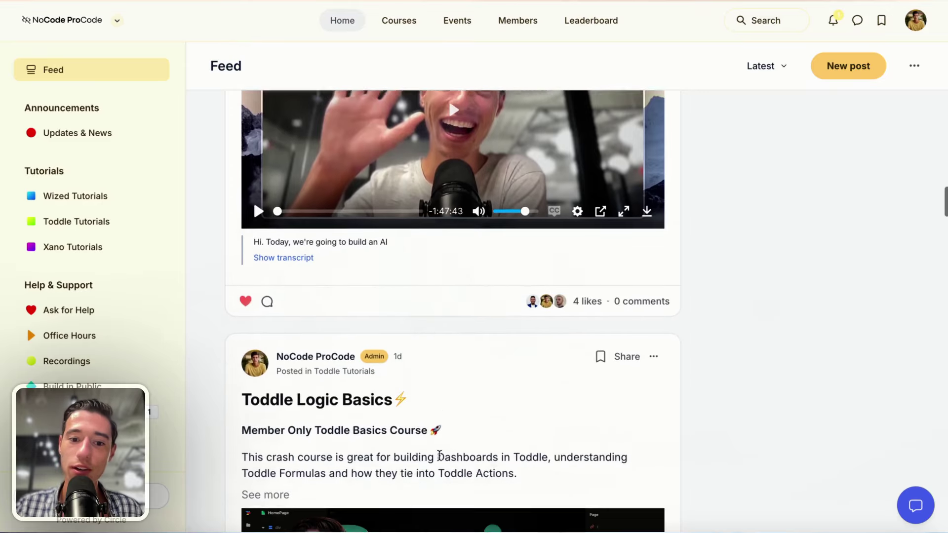
scroll(424, 325, "down", 2)
scroll(434, 180, "up", 1)
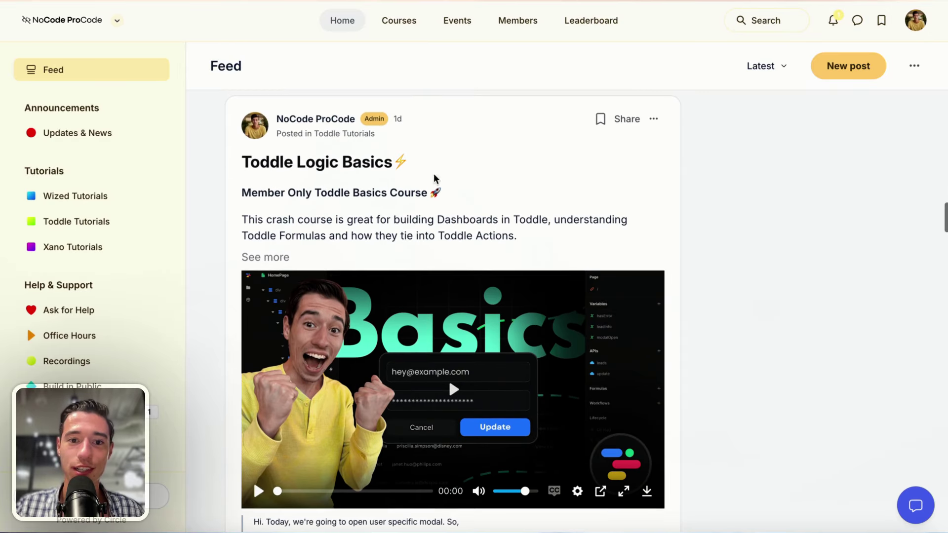
scroll(523, 192, "down", 2)
scroll(522, 193, "up", 1)
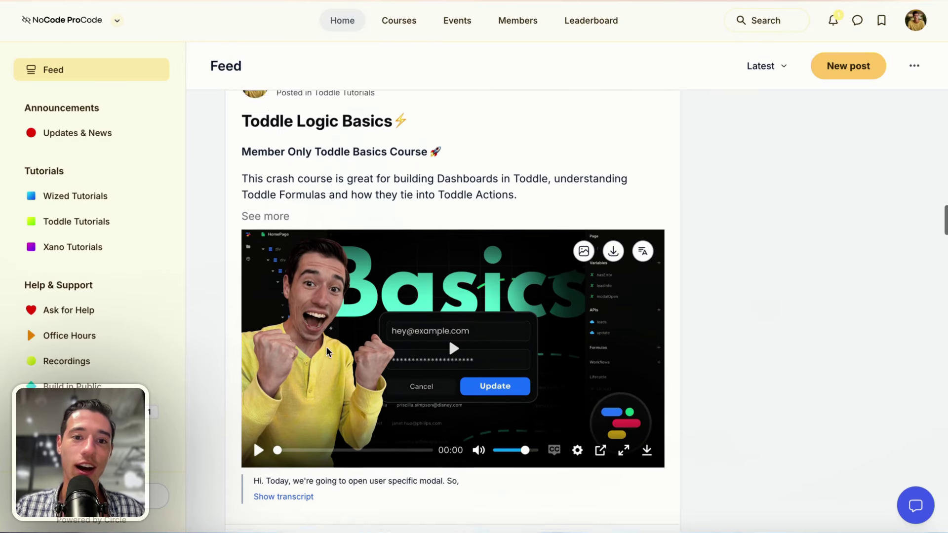
left_click(259, 455)
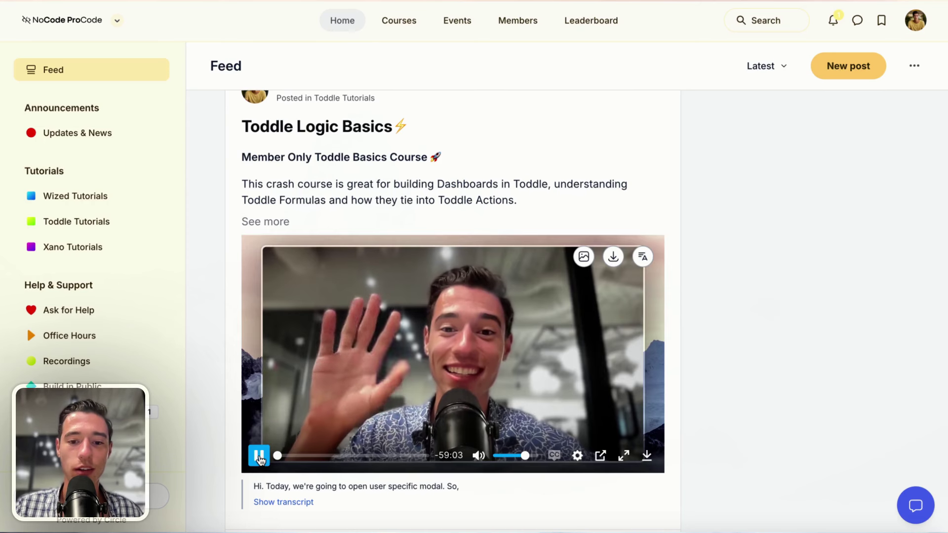
left_click(259, 456)
scroll(578, 390, "down", 10)
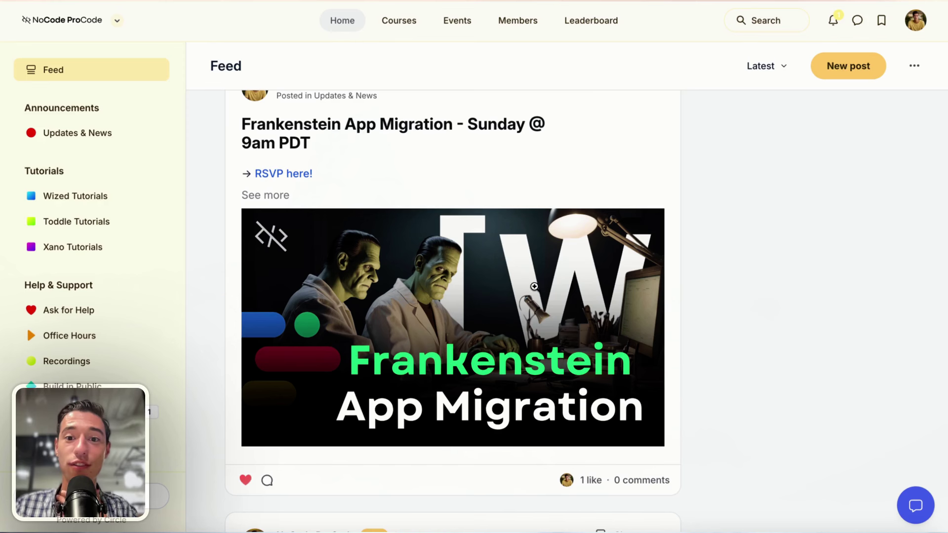
Look over the Frankenstein App Migration announcement and its RSVP link in the feed
scroll(535, 288, "up", 1)
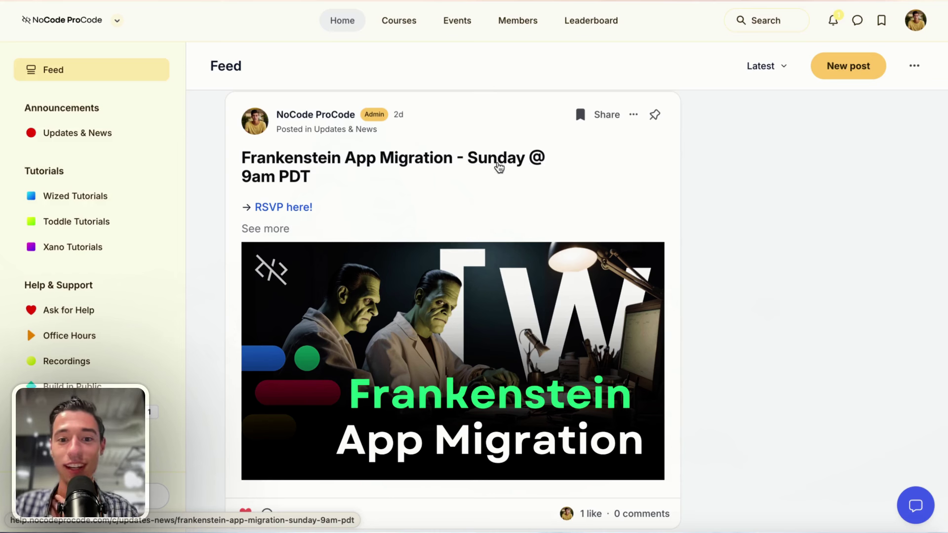
scroll(484, 204, "down", 1)
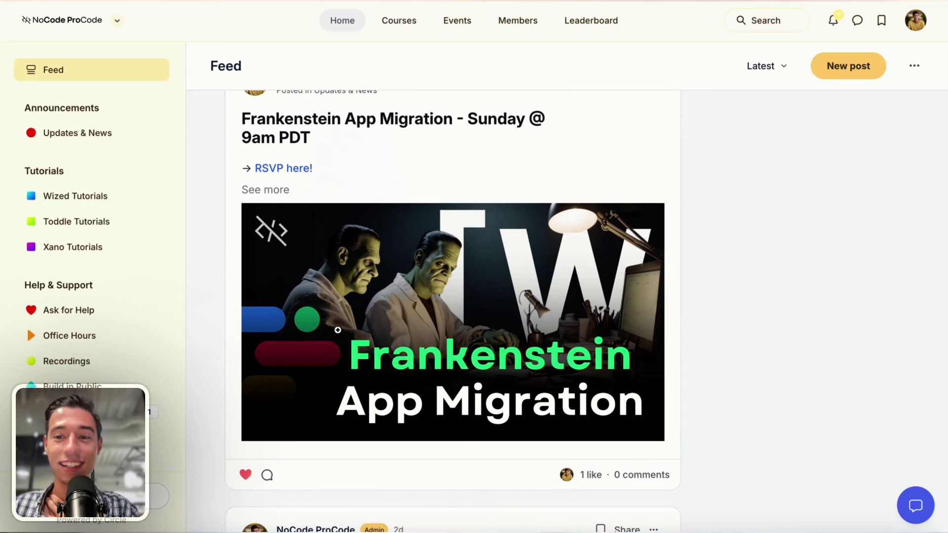
scroll(432, 320, "down", 4)
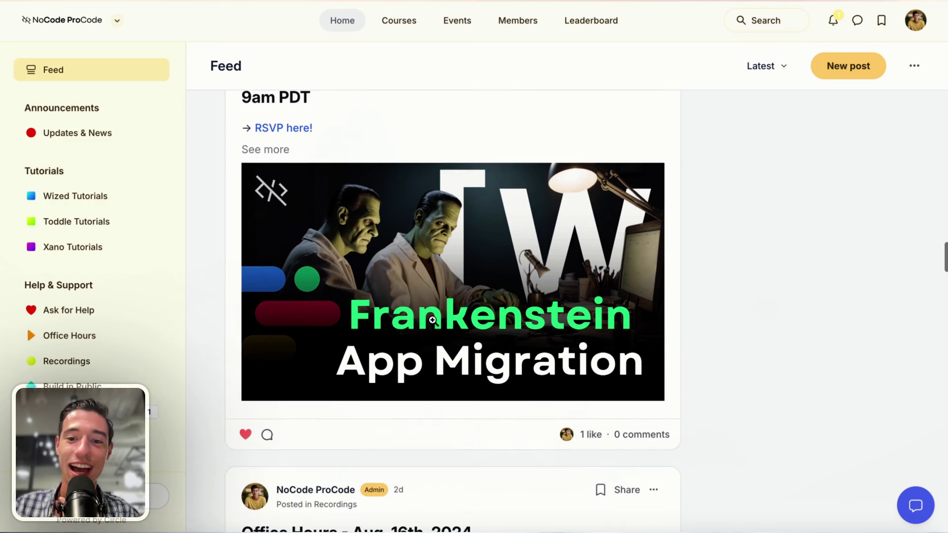
scroll(433, 326, "up", 8)
scroll(432, 339, "down", 3)
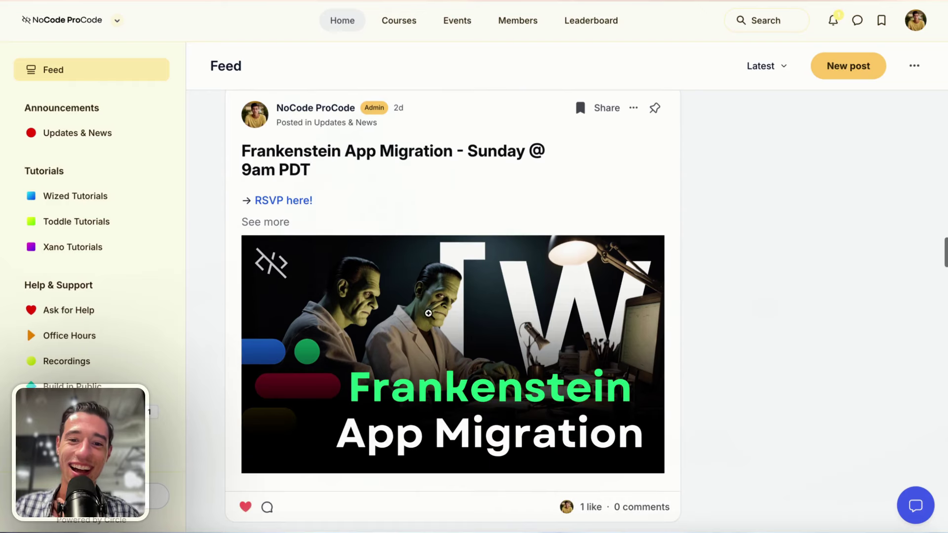
Sample the Office Hours - Aug. 16th, 2024 recording by playing it and skipping ahead to two points near its later part
scroll(418, 336, "down", 6)
scroll(417, 336, "down", 5)
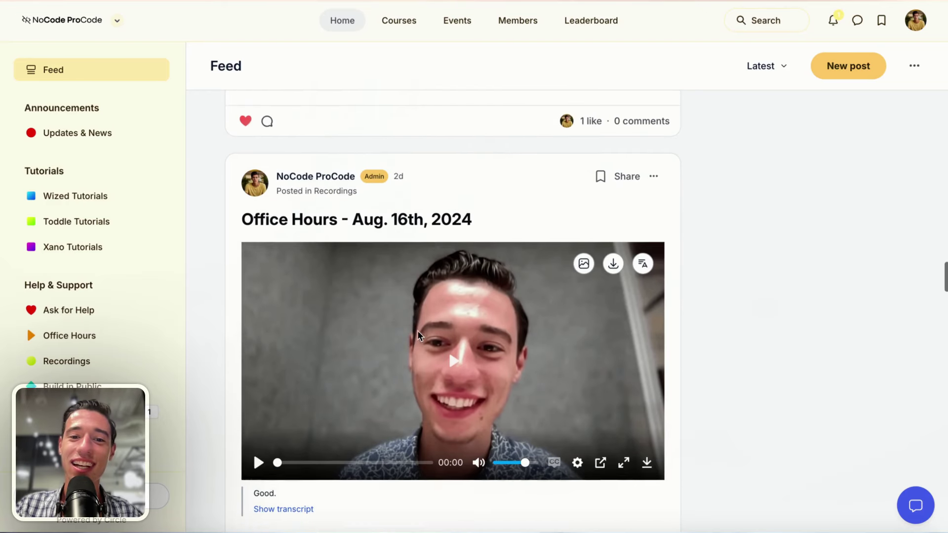
left_click(258, 374)
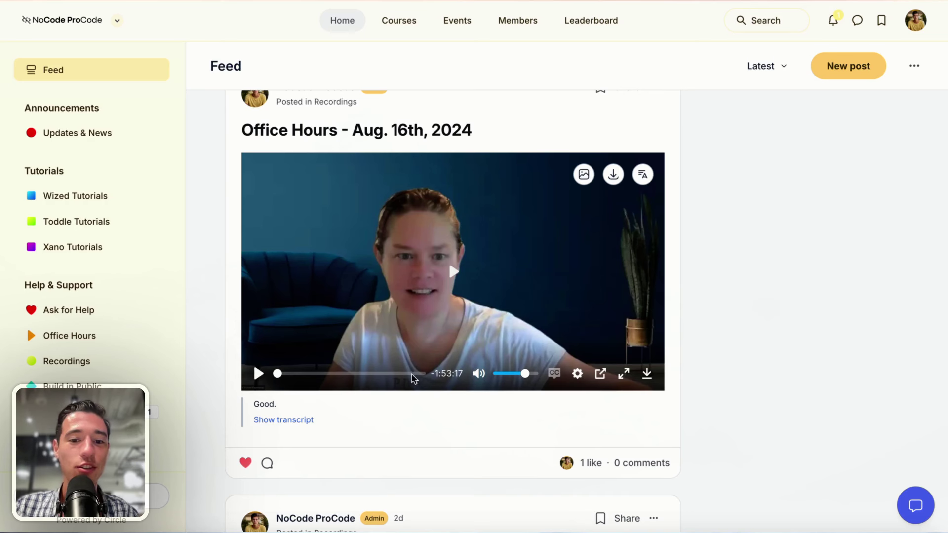
left_click(371, 374)
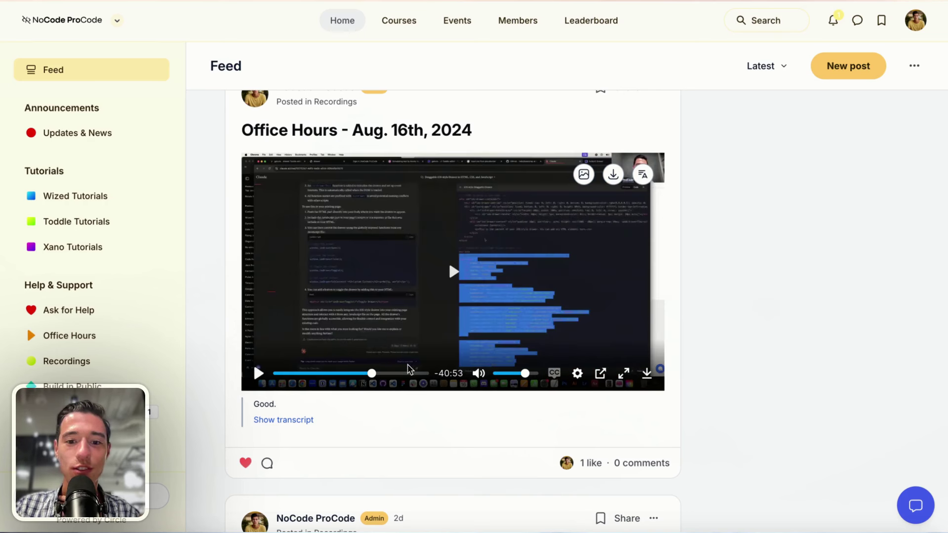
left_click(406, 374)
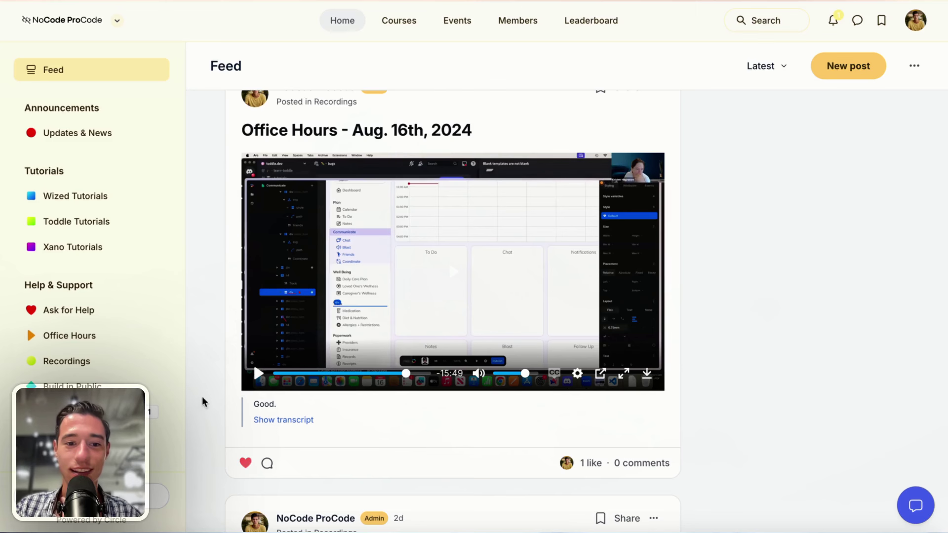
left_click(260, 378)
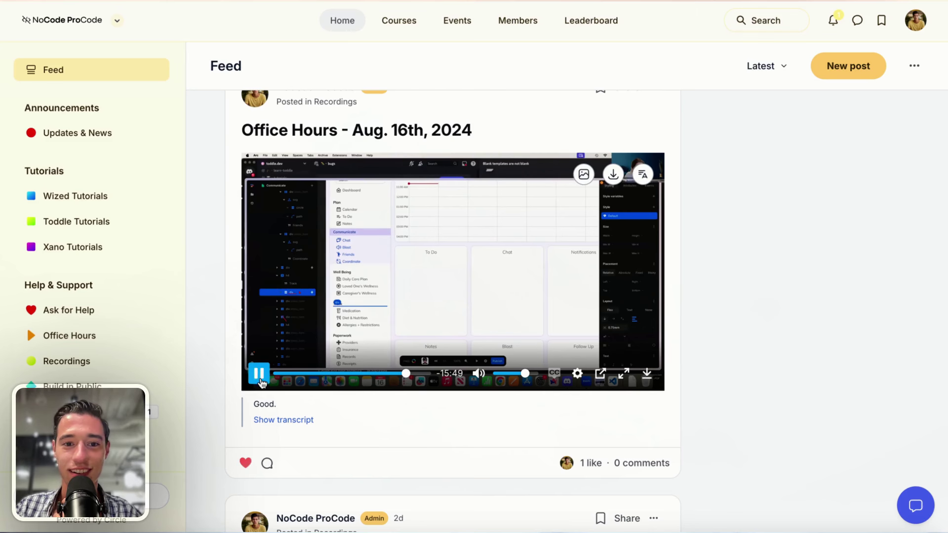
Briefly play the Office Hours - Aug. 15th, 2024 recording and pause it
scroll(494, 443, "down", 7)
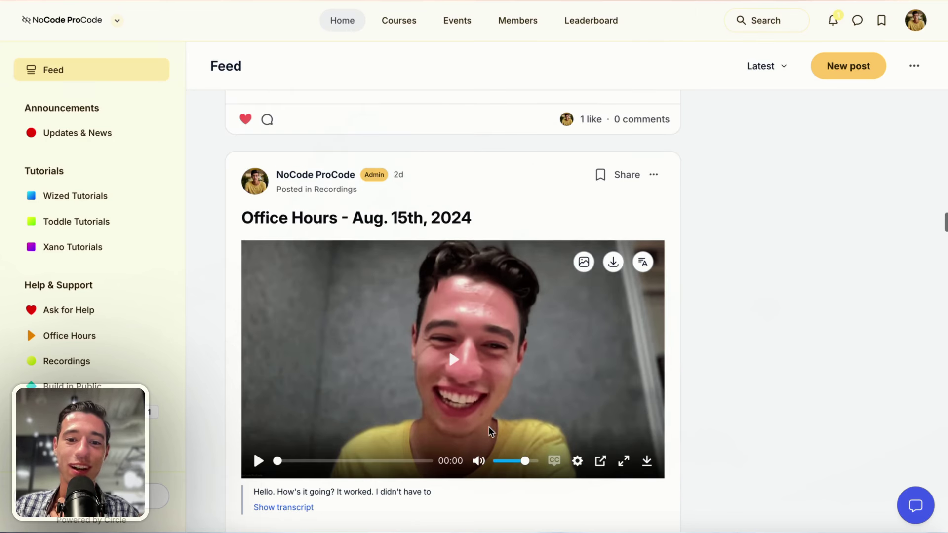
left_click(448, 371)
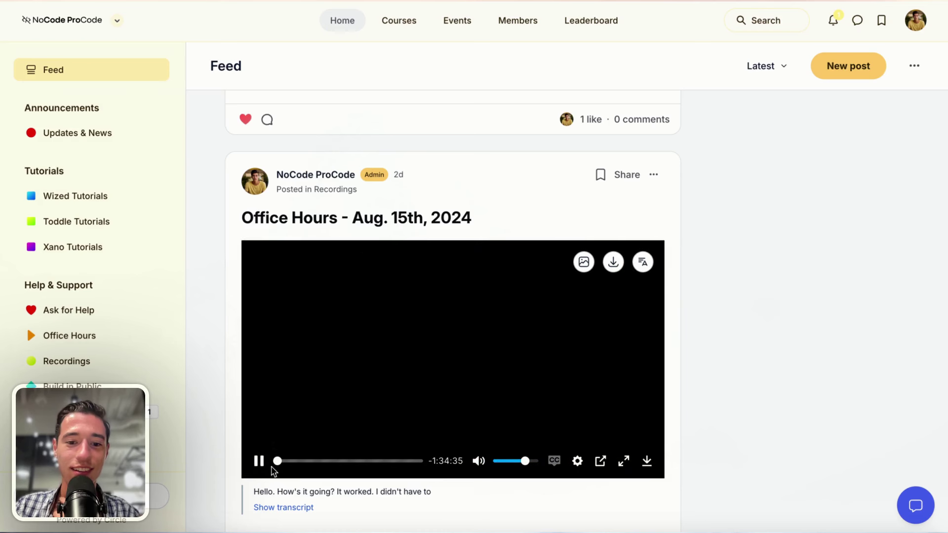
left_click(259, 460)
Examine the Office Hours - Aug. 14th, 2024 post about making an AI image generator in Toddle, highlighting part of its description
scroll(386, 388, "down", 7)
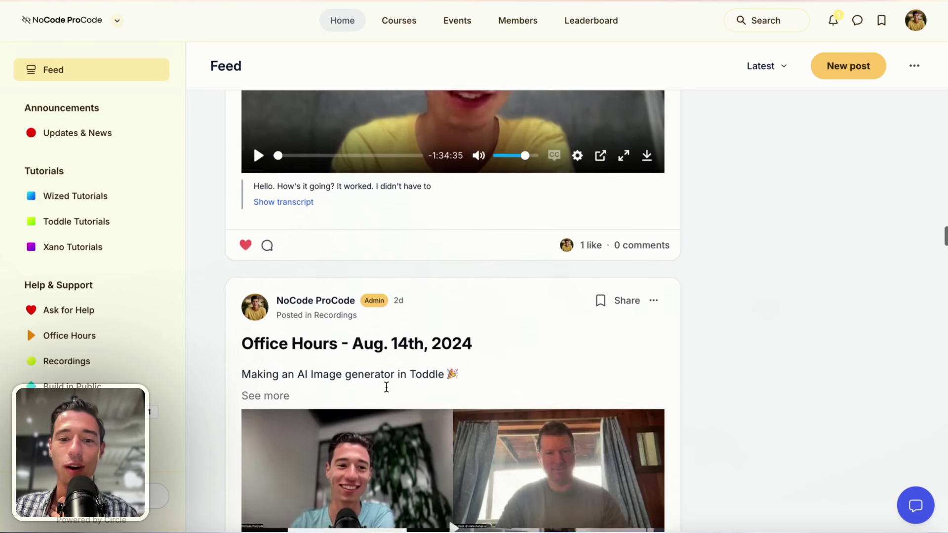
scroll(388, 391, "down", 2)
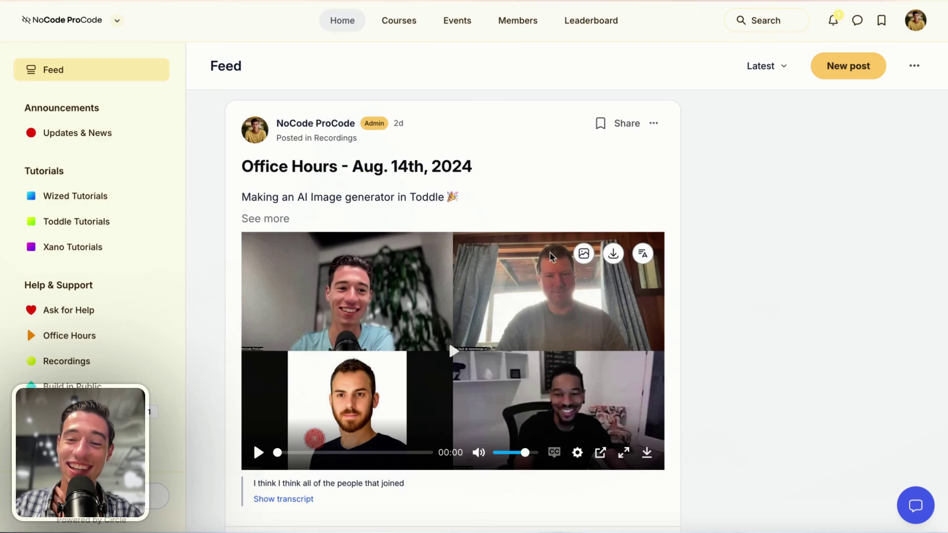
scroll(523, 299, "down", 1)
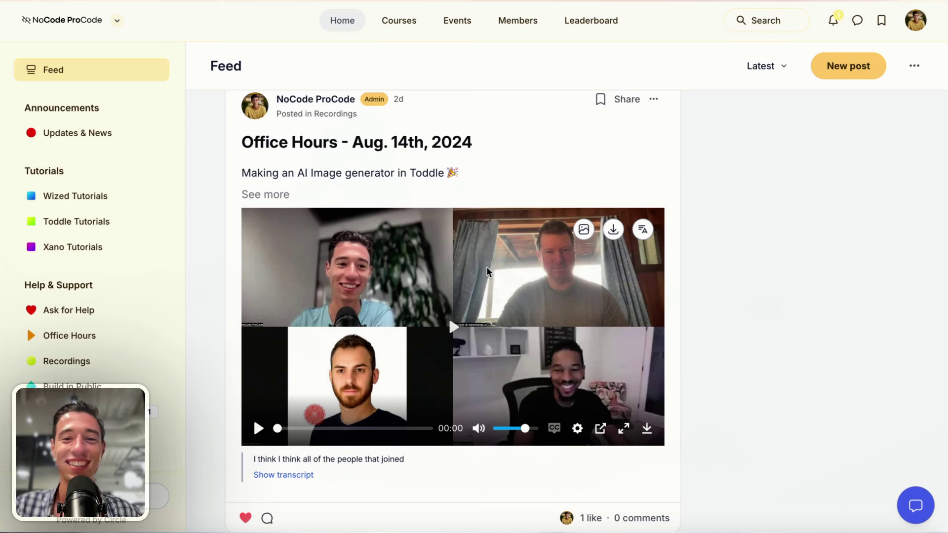
scroll(466, 186, "down", 4)
scroll(465, 186, "down", 2)
scroll(465, 186, "up", 5)
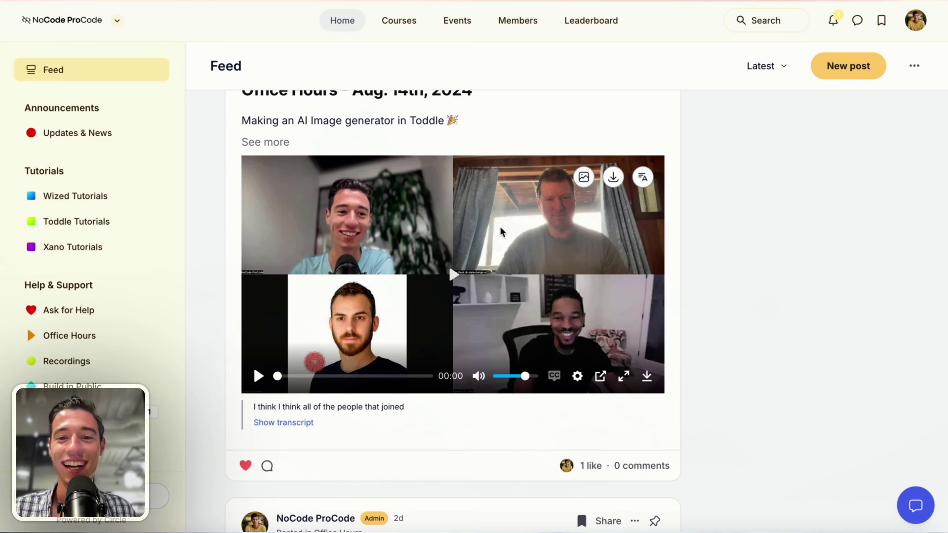
left_click_drag(423, 121, 491, 124)
scroll(546, 372, "down", 2)
Browse on to the How to Build Dashboards in Toddle tutorial post and look it over
scroll(697, 382, "down", 15)
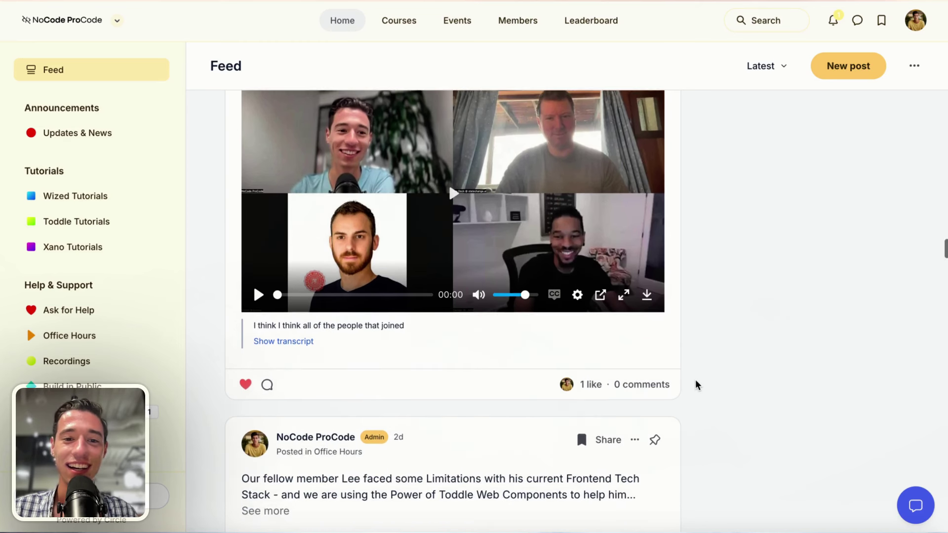
scroll(695, 380, "up", 5)
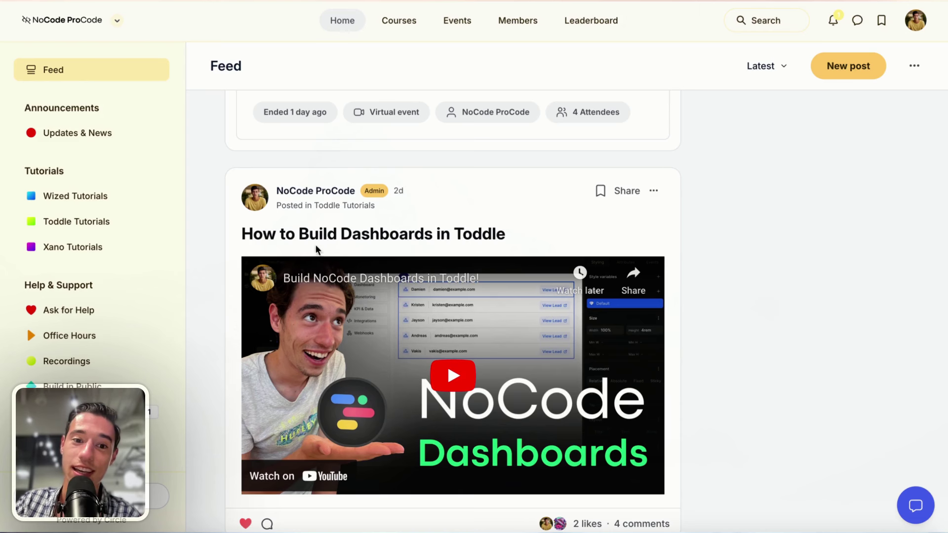
scroll(277, 254, "down", 4)
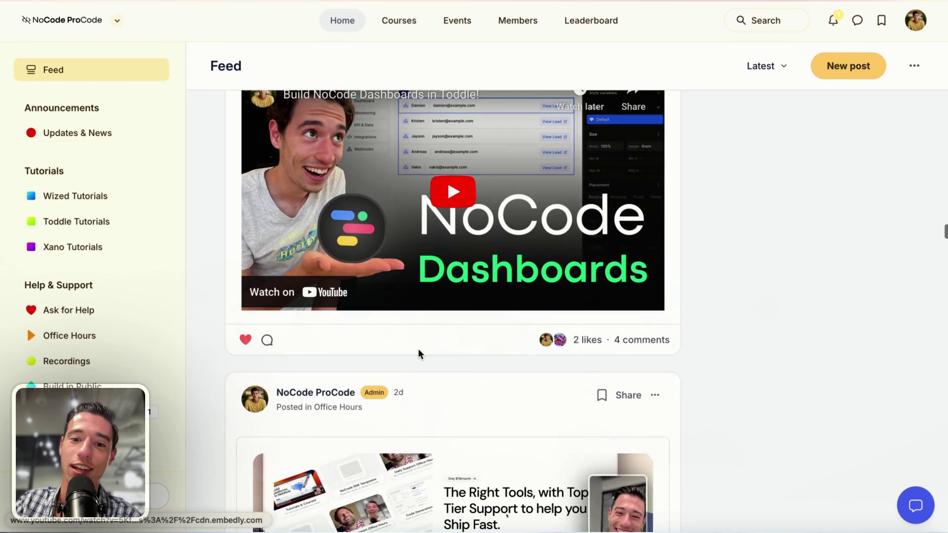
scroll(419, 348, "up", 4)
scroll(437, 314, "down", 9)
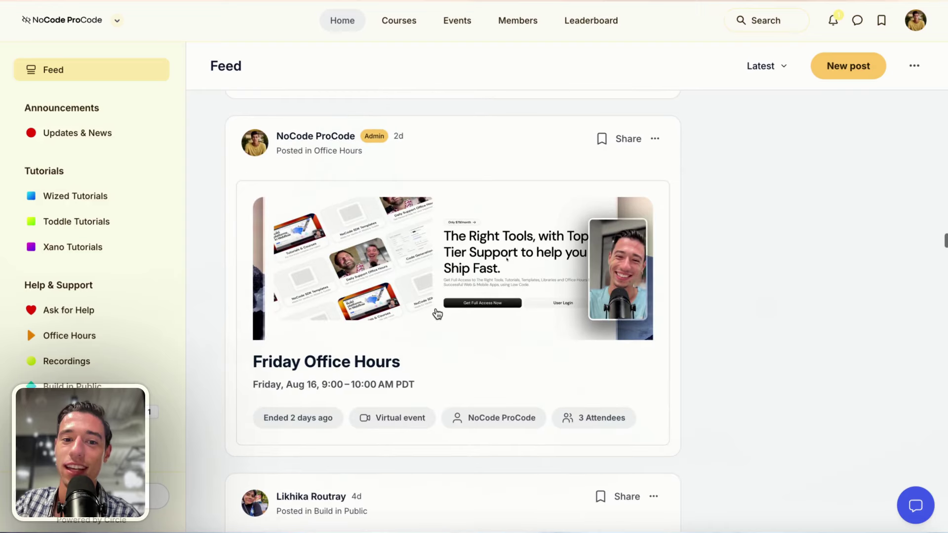
Look through the member's first-day Toddle post and the Creative Editor, Stripe Elements and Tiny MCE template posts for Wized
scroll(438, 314, "down", 12)
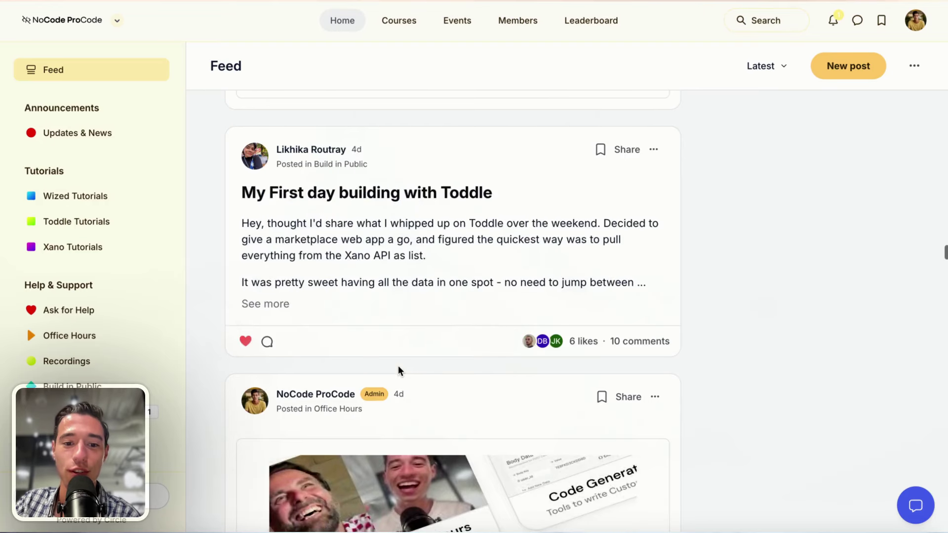
scroll(398, 370, "down", 7)
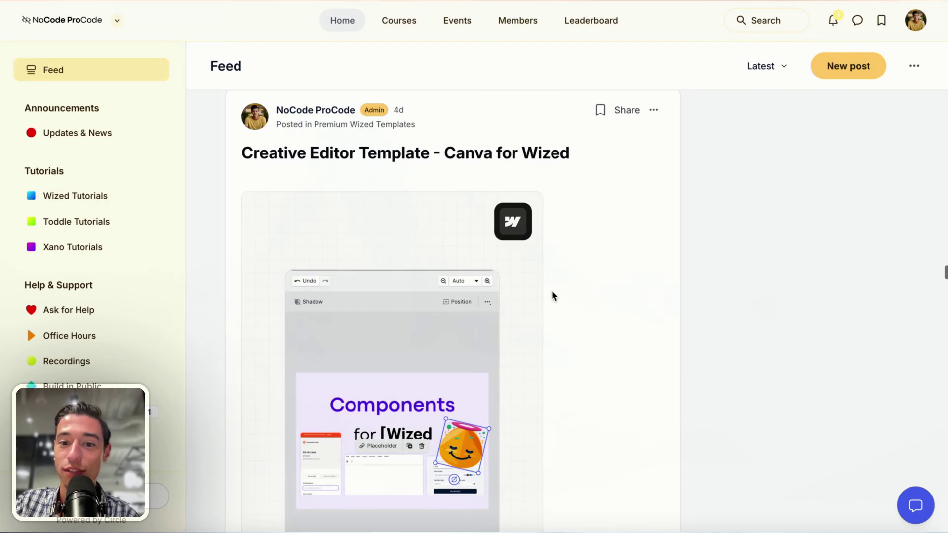
scroll(545, 319, "down", 6)
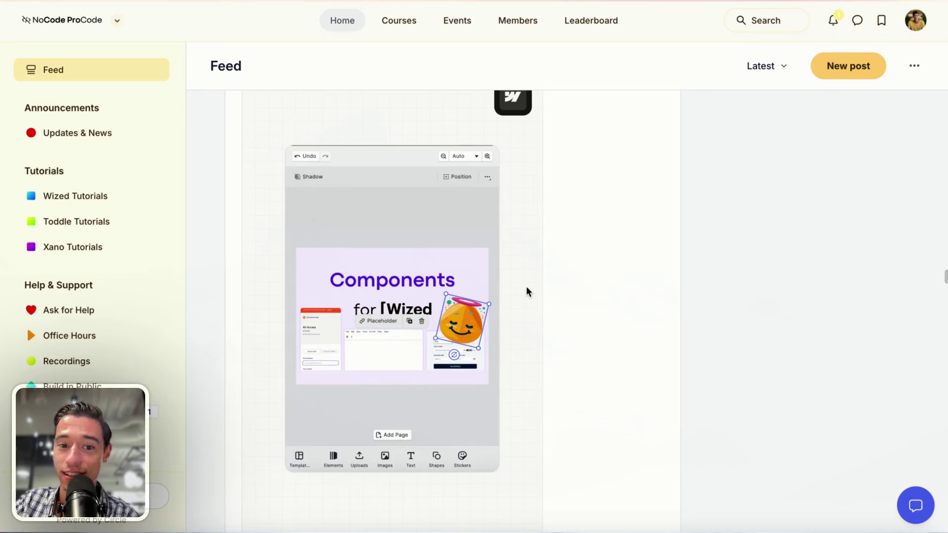
scroll(527, 291, "down", 14)
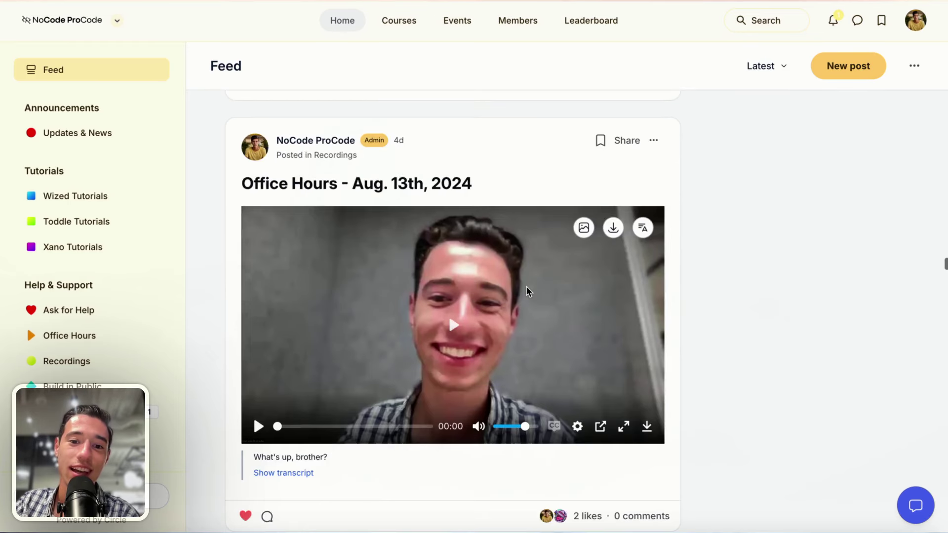
scroll(526, 291, "down", 15)
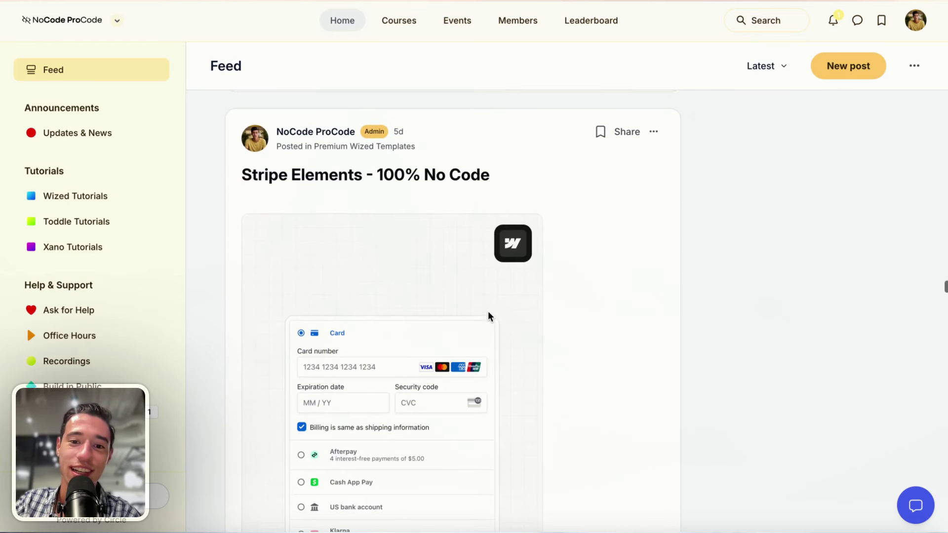
scroll(533, 324, "down", 1)
scroll(528, 300, "down", 1)
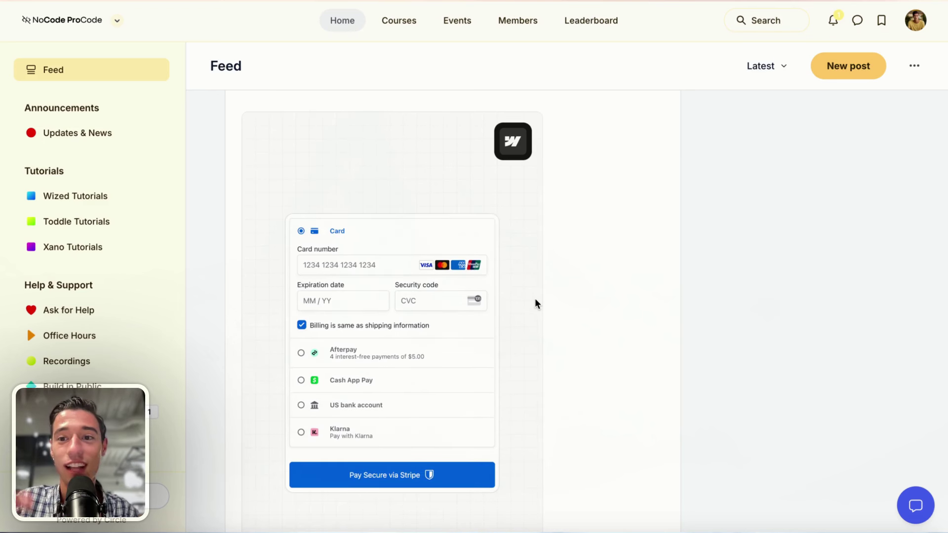
scroll(535, 299, "down", 5)
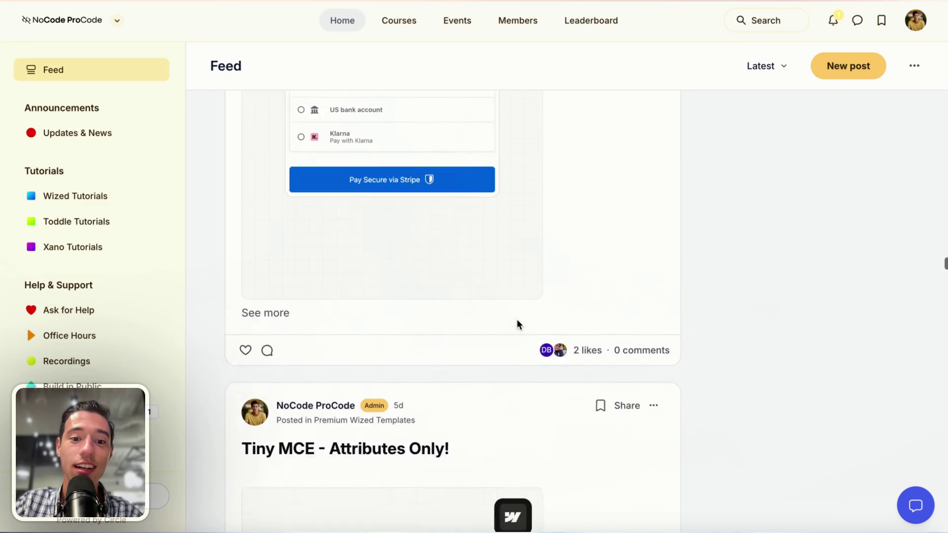
scroll(517, 321, "down", 4)
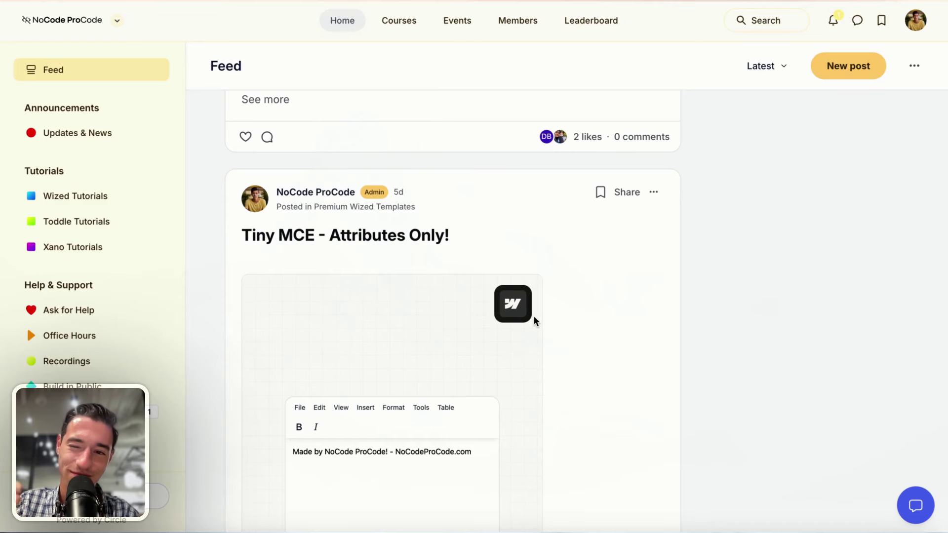
Skim the older office hours, recording and update posts further down the feed, back to the Aug 5 posts
scroll(525, 339, "down", 10)
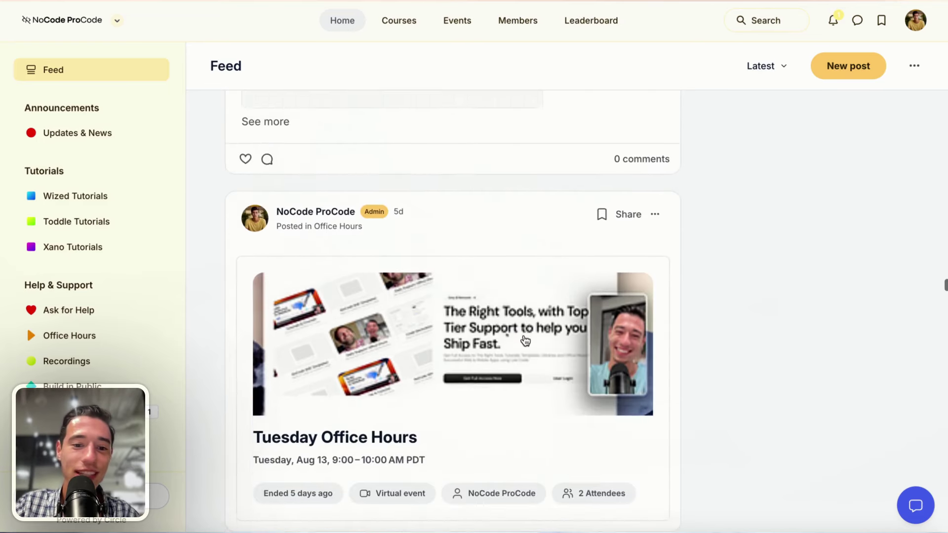
scroll(525, 340, "down", 20)
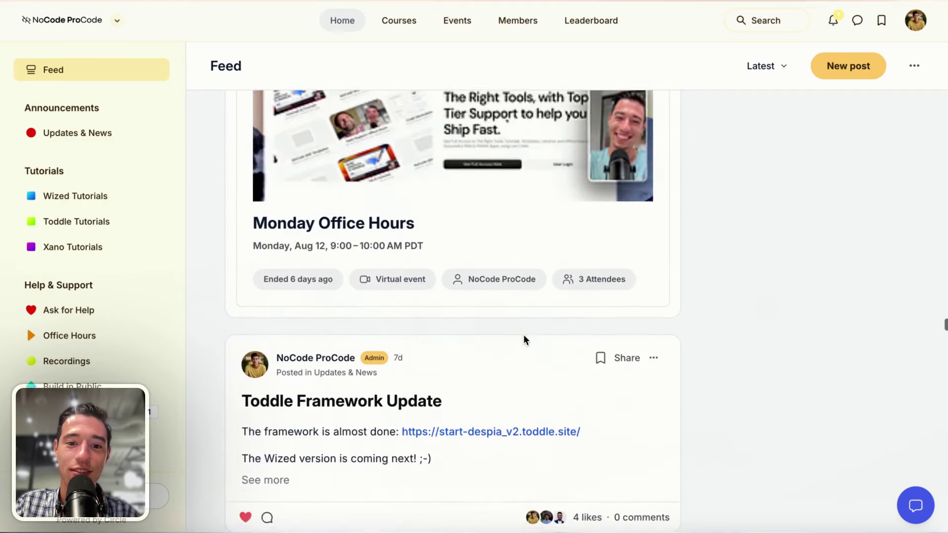
scroll(525, 339, "down", 20)
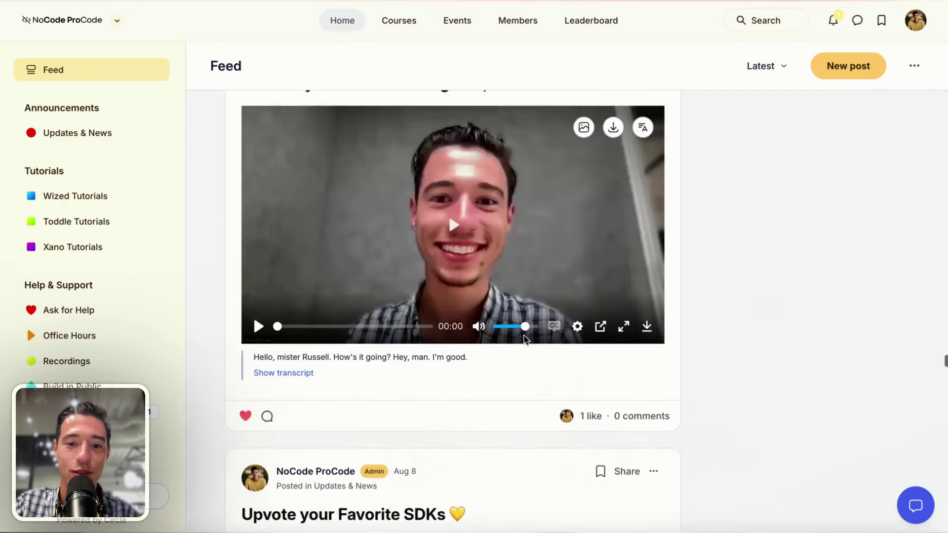
scroll(525, 340, "down", 20)
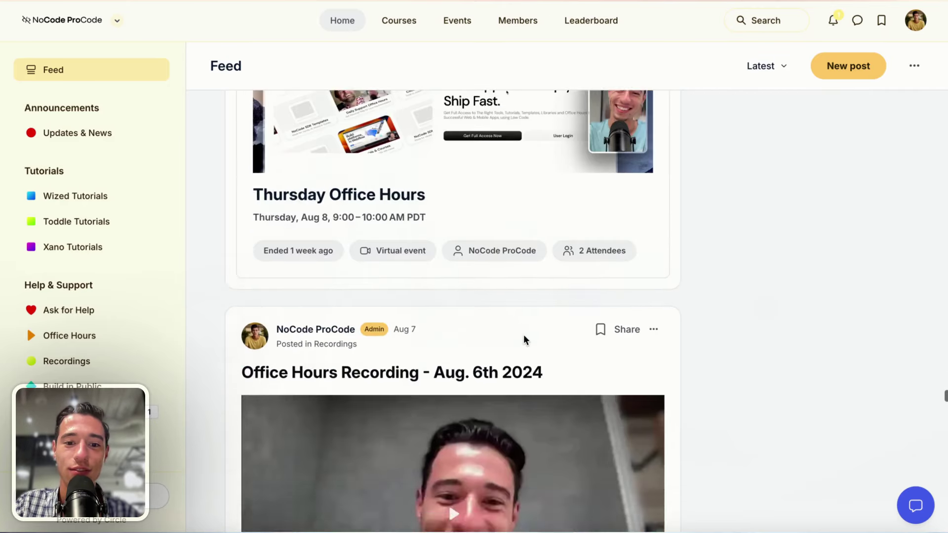
scroll(523, 340, "down", 20)
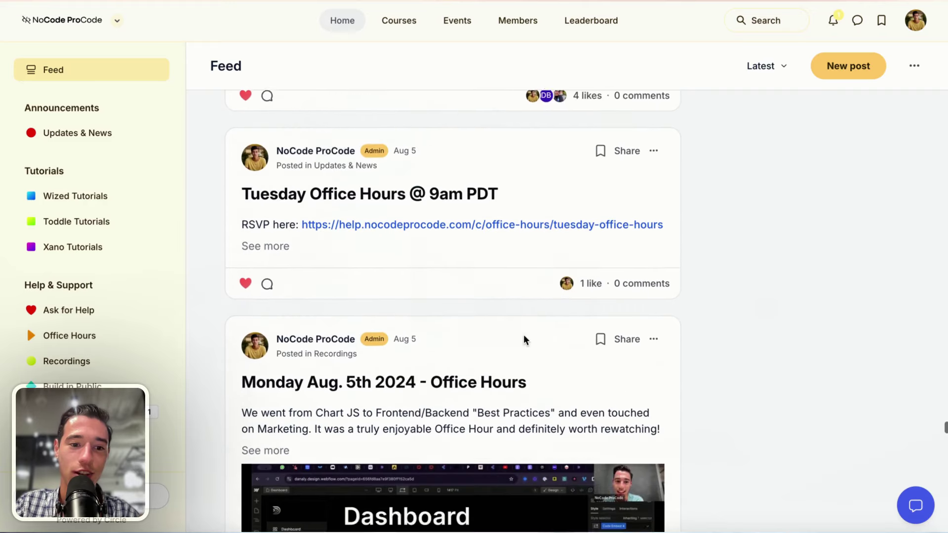
Go to the Video Exchange space and open the full post about a formula setting text and values in variables on click
left_click(163, 413)
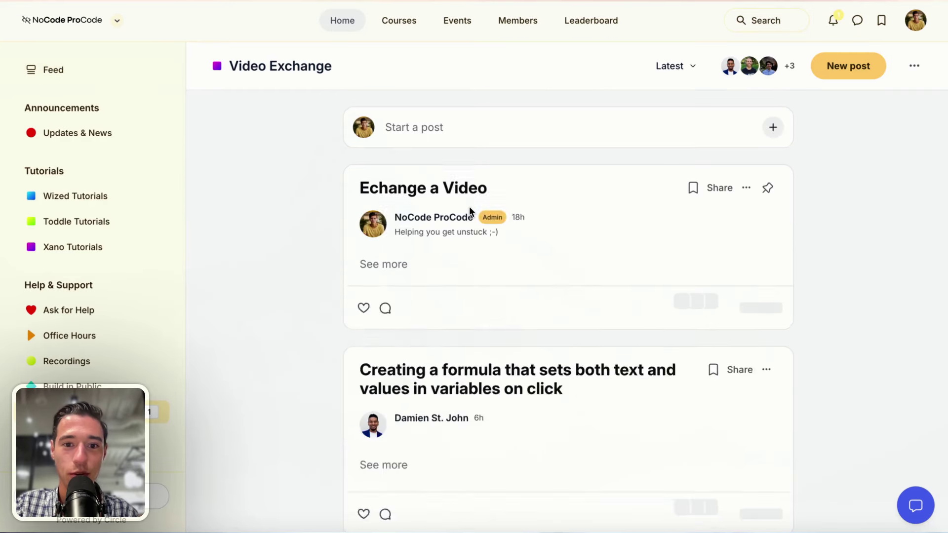
scroll(490, 274, "down", 7)
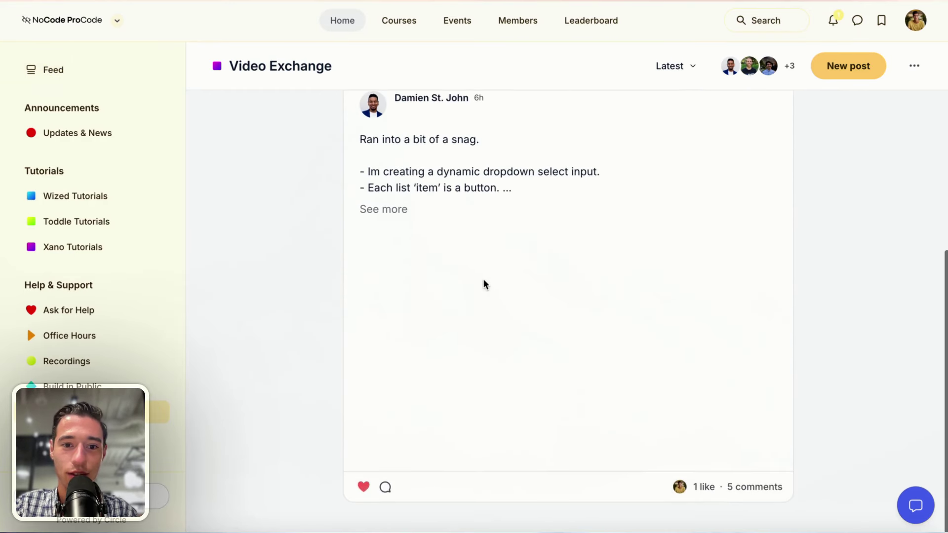
left_click(391, 215)
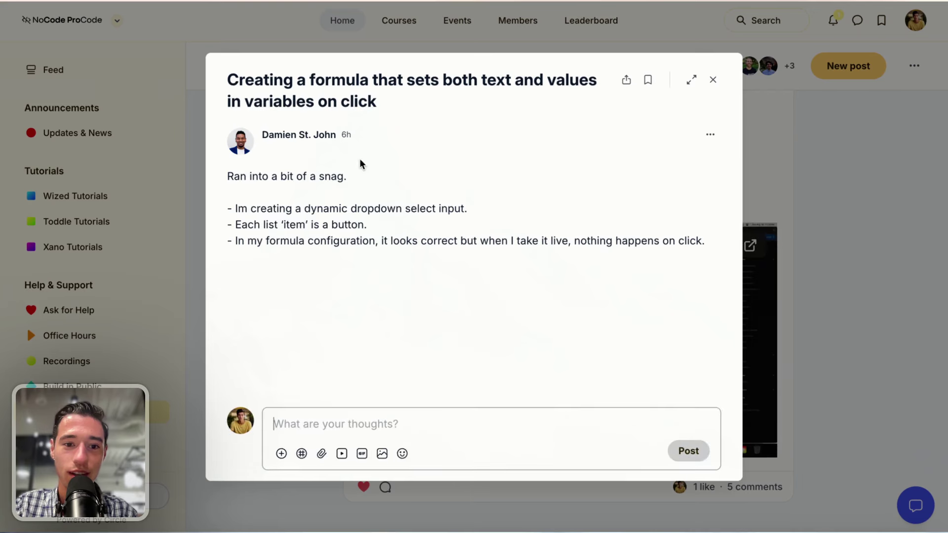
Close the full post, open its comments, read through the replies about the branch link, and return to the Video Exchange space
left_click(164, 209)
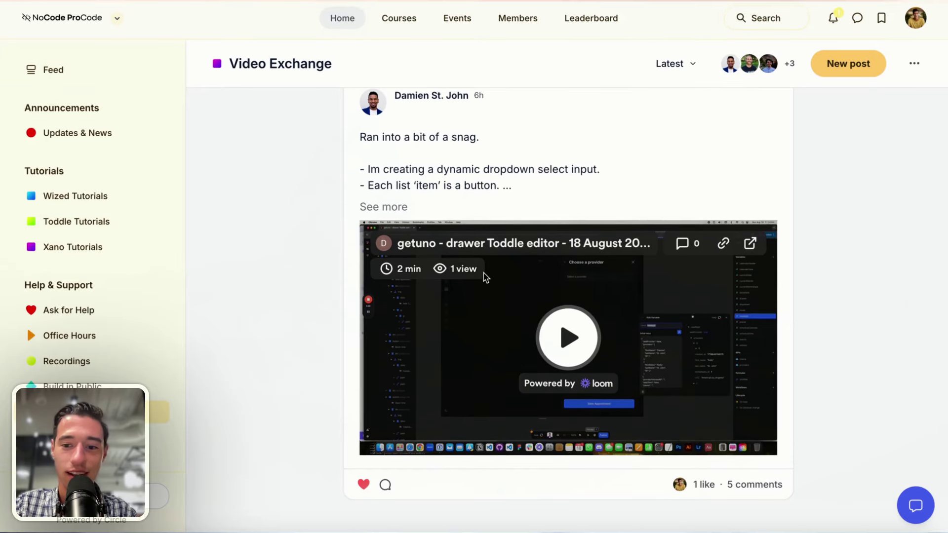
left_click(738, 488)
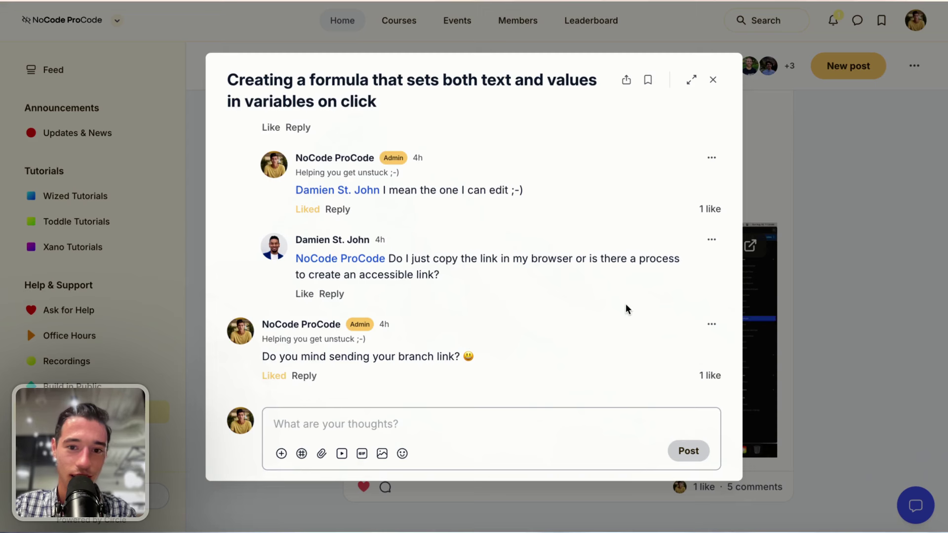
scroll(626, 303, "up", 3)
left_click(844, 283)
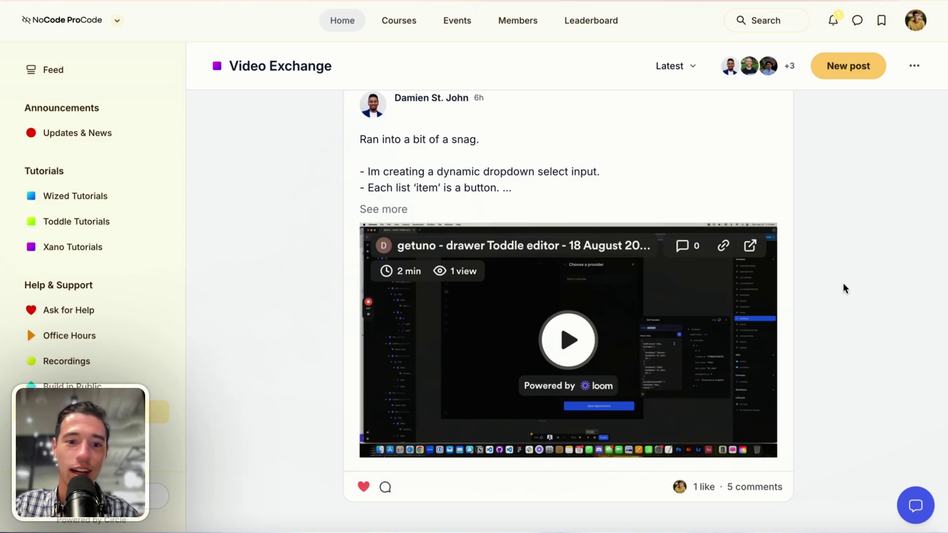
Visit the Updates & News space briefly and return to the community feed at the SMS Auth in Toddle post
left_click(73, 133)
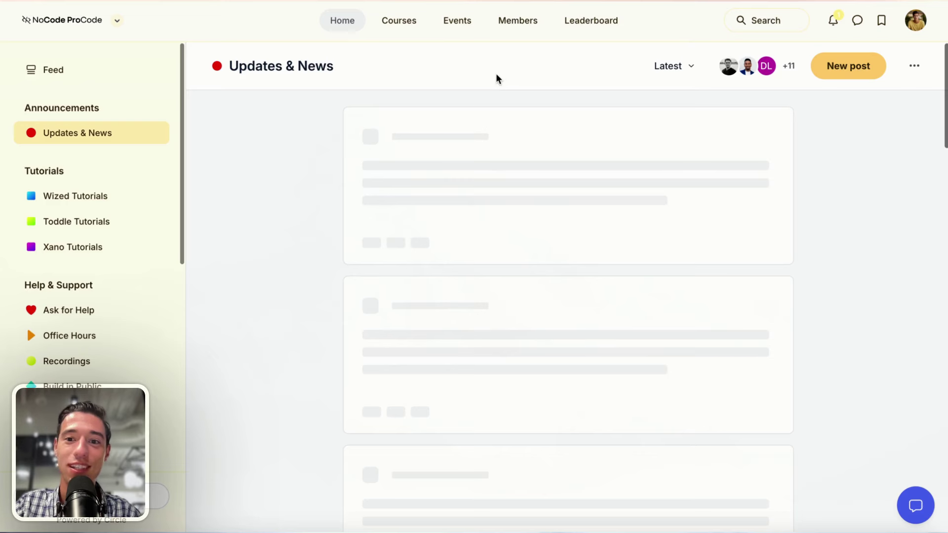
key("alt+Left")
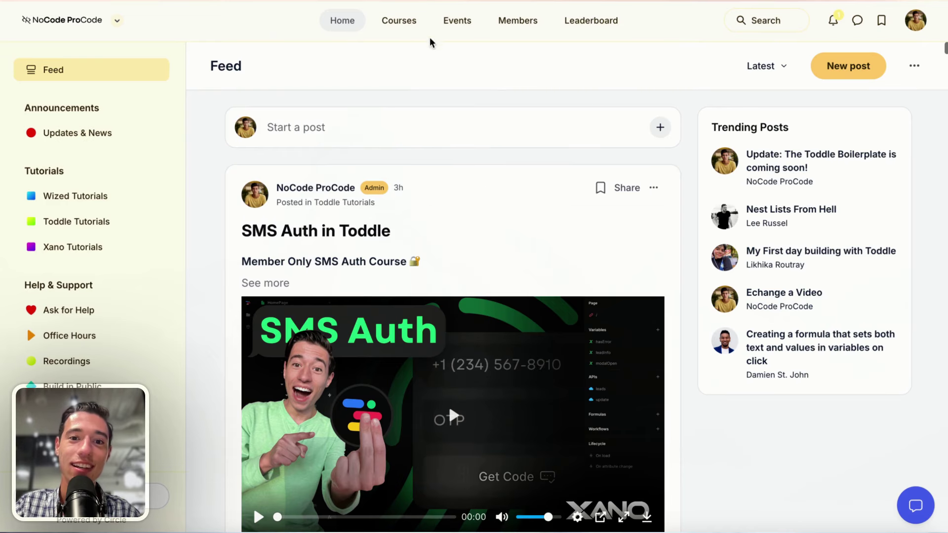
scroll(274, 164, "down", 1)
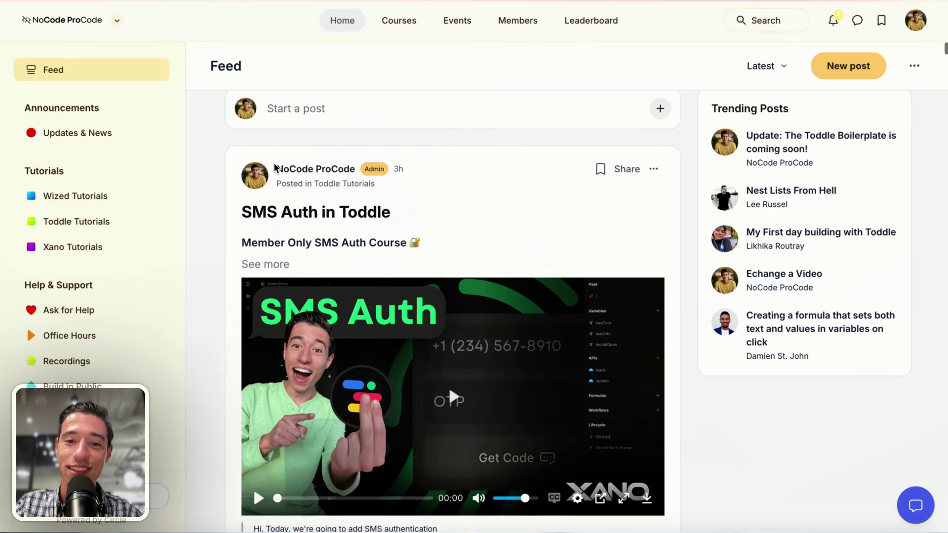